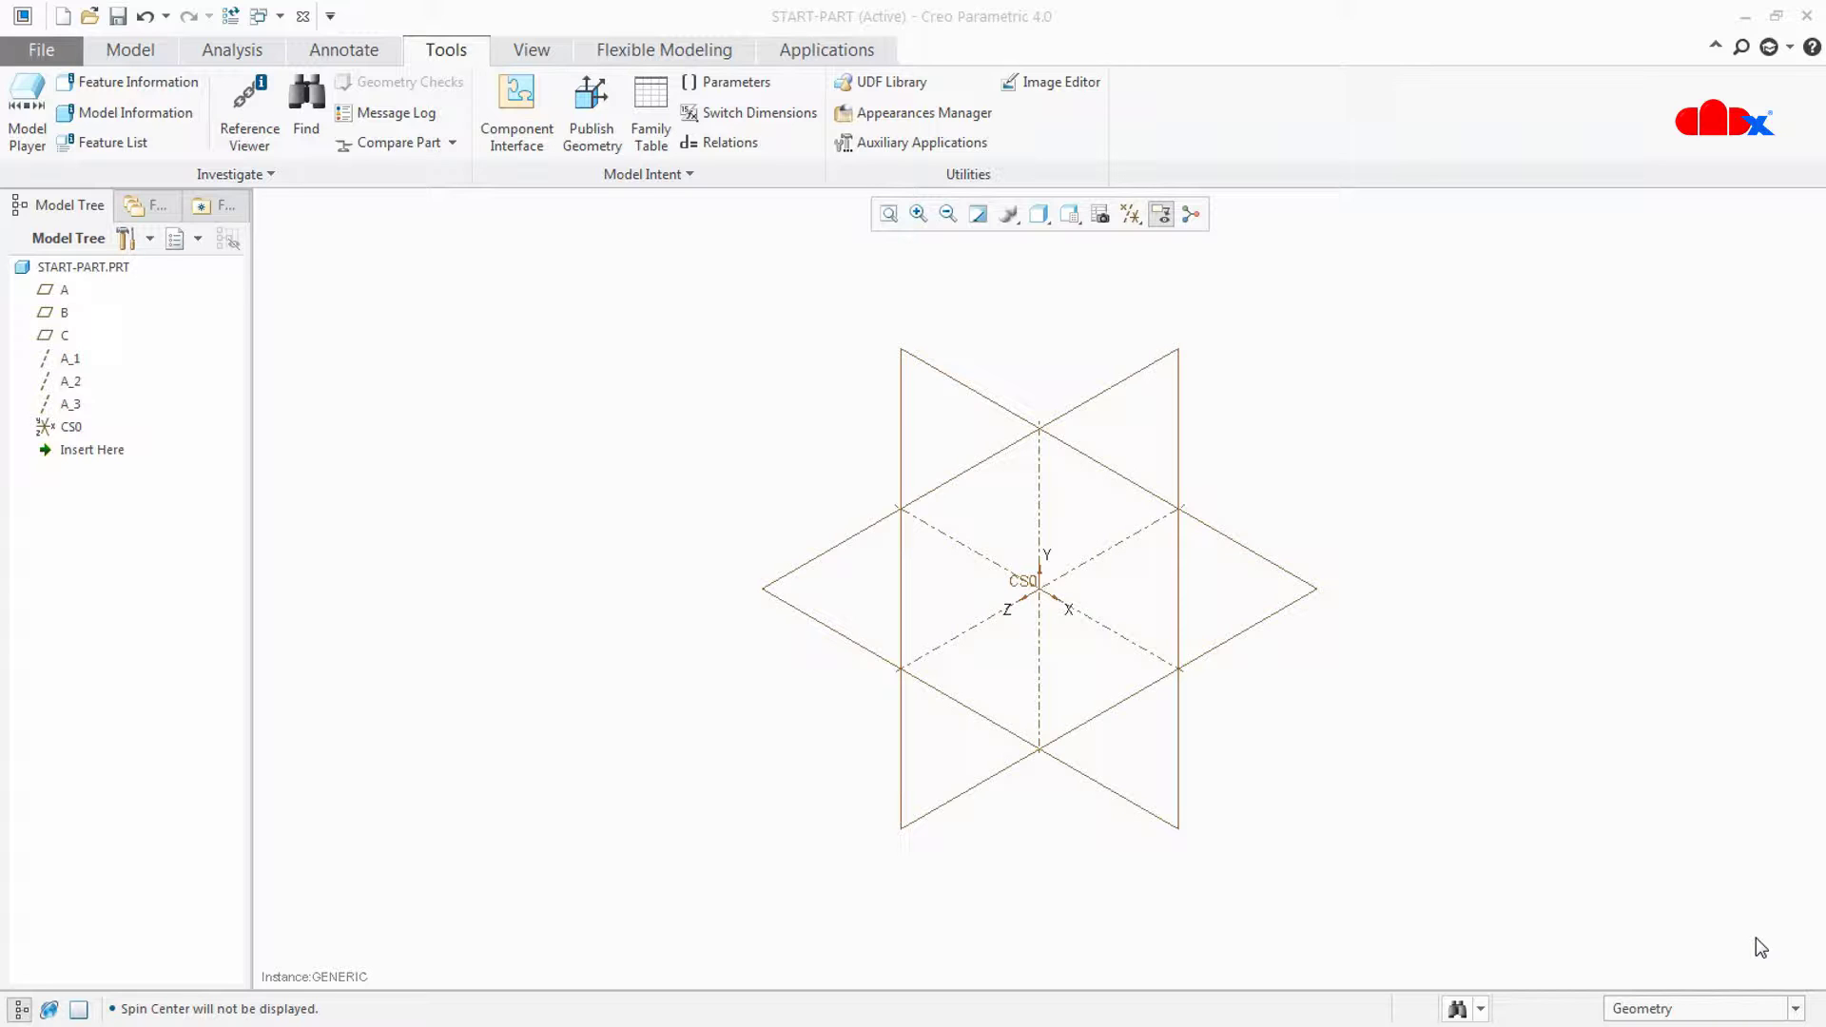
# Step: Regenerate the start part and review its model properties, including units, accuracy, parameters and tolerance
pyautogui.hotkey('ctrl', 'g')
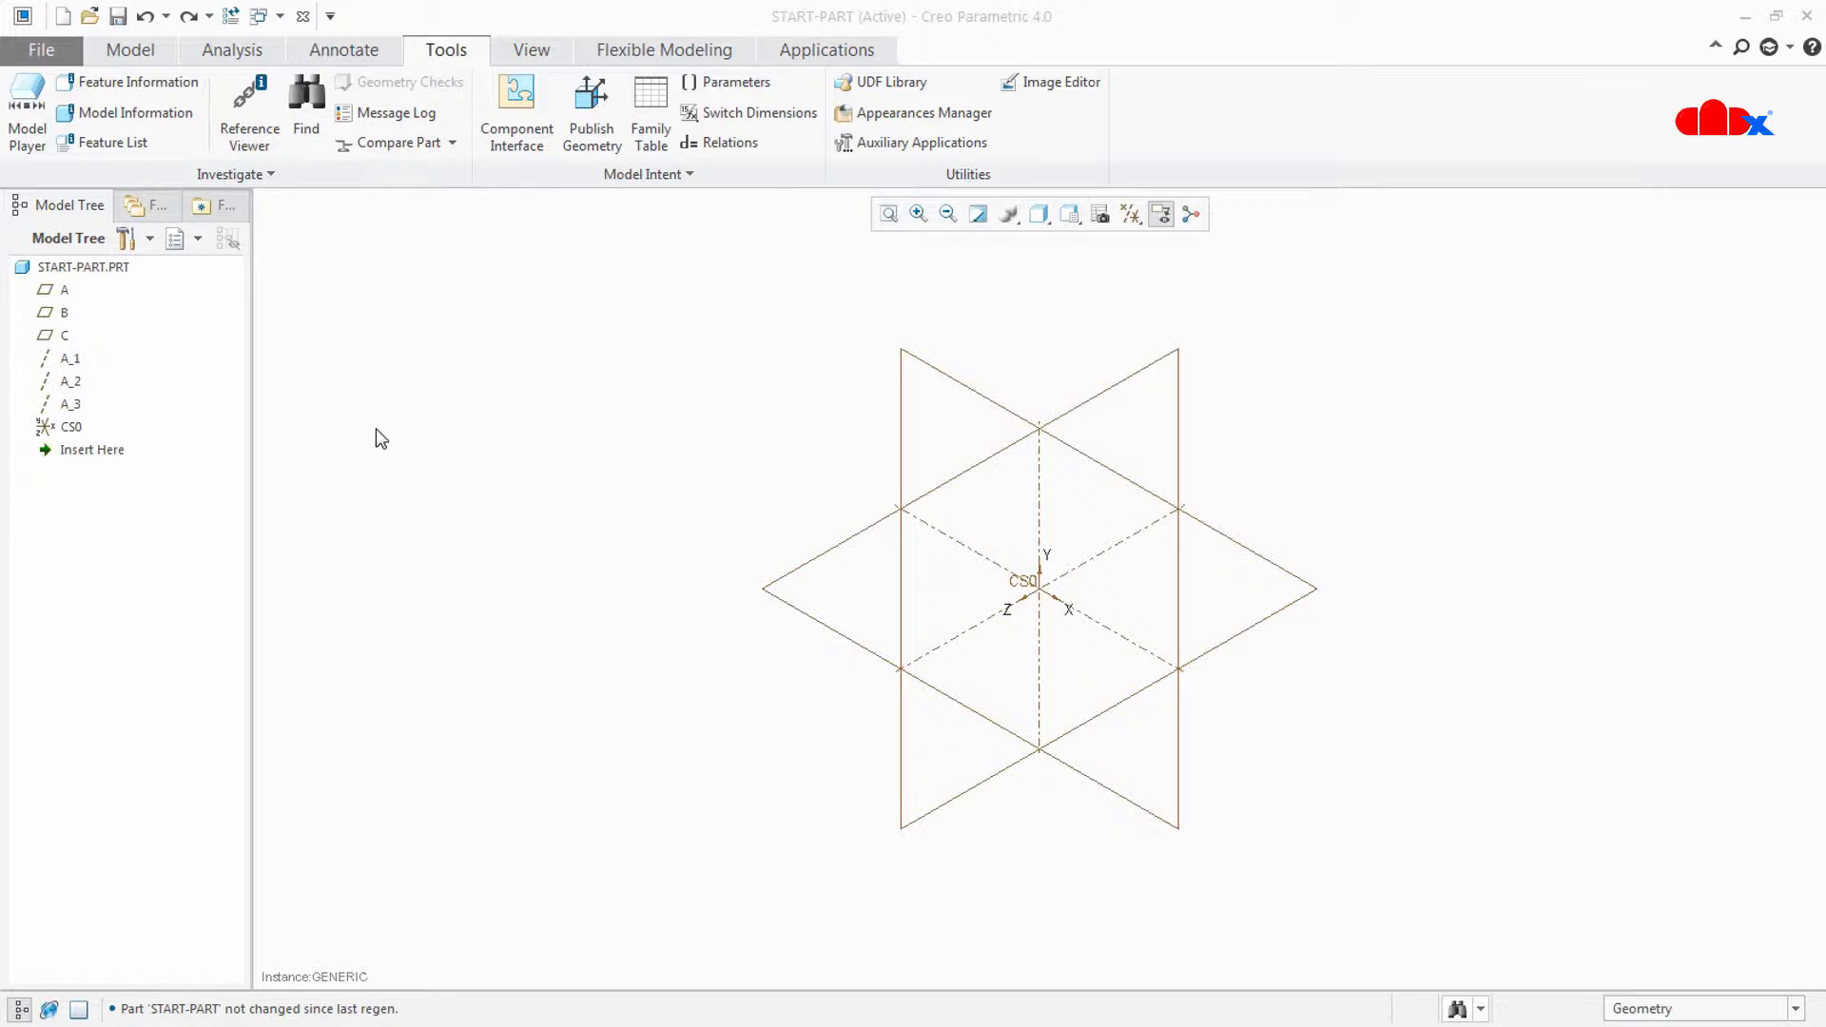
pyautogui.click(41, 50)
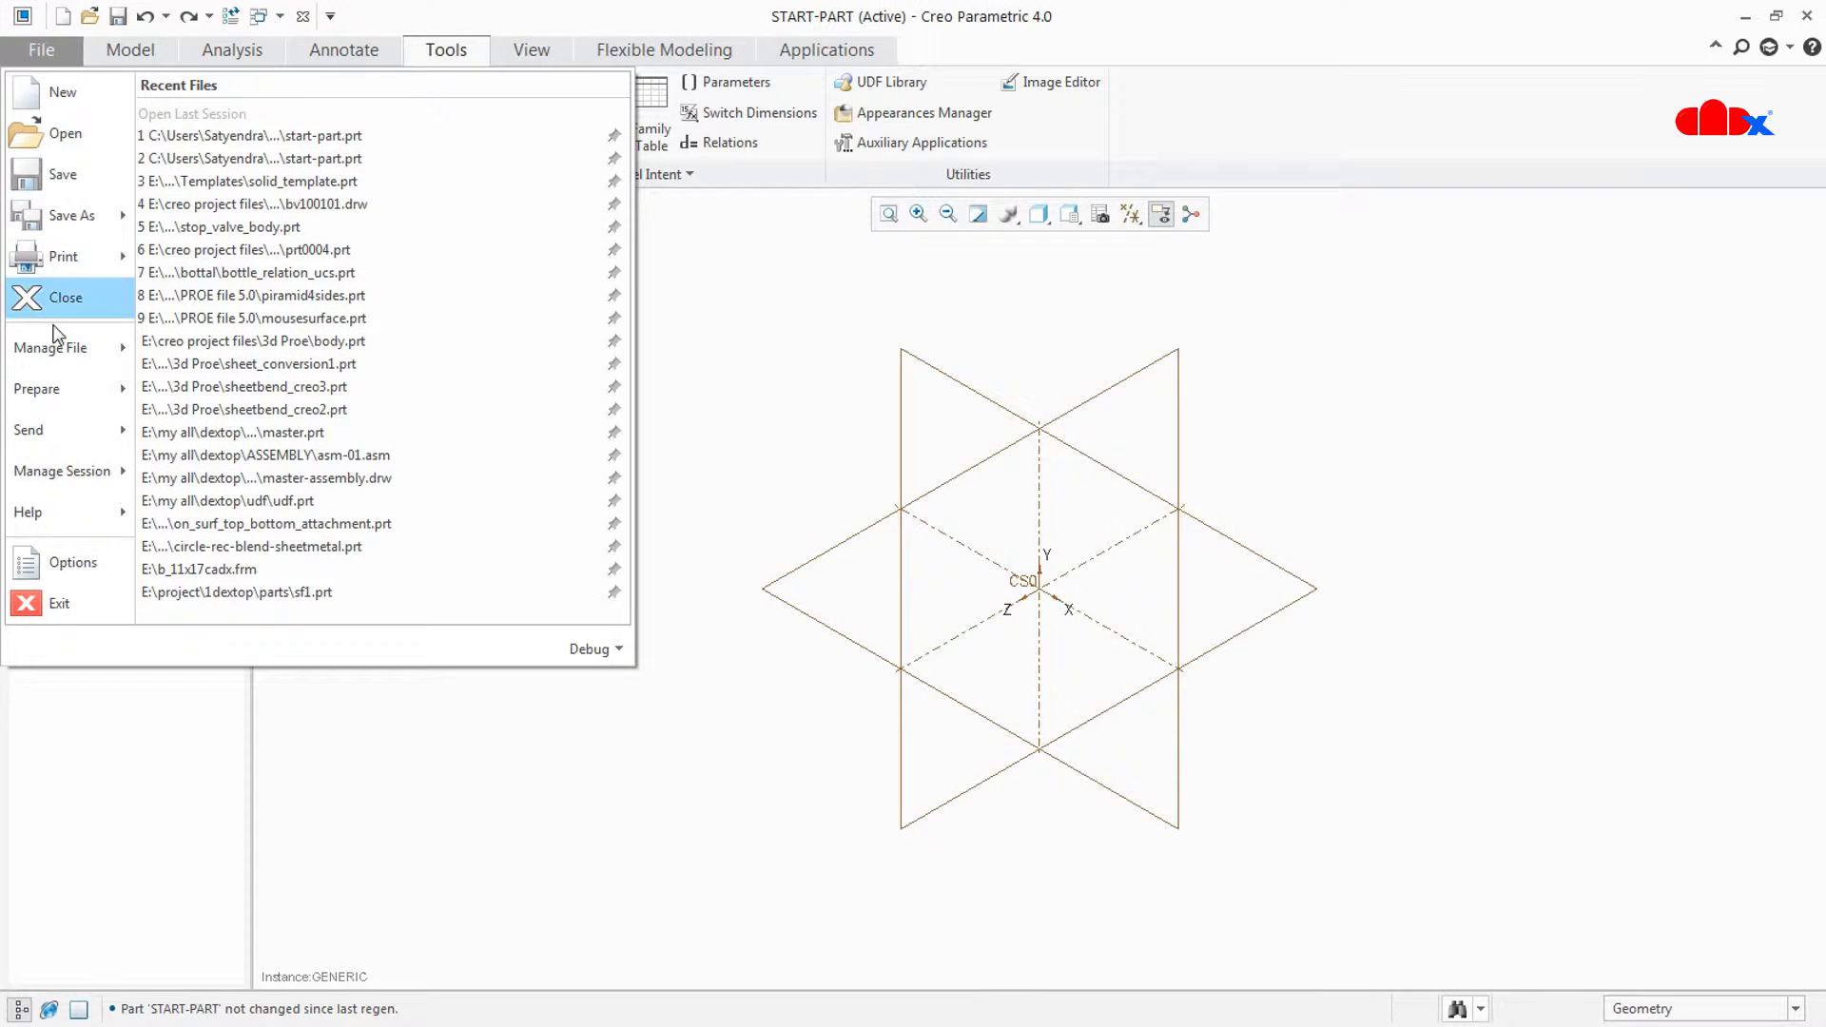
pyautogui.moveTo(50, 392)
pyautogui.click(316, 124)
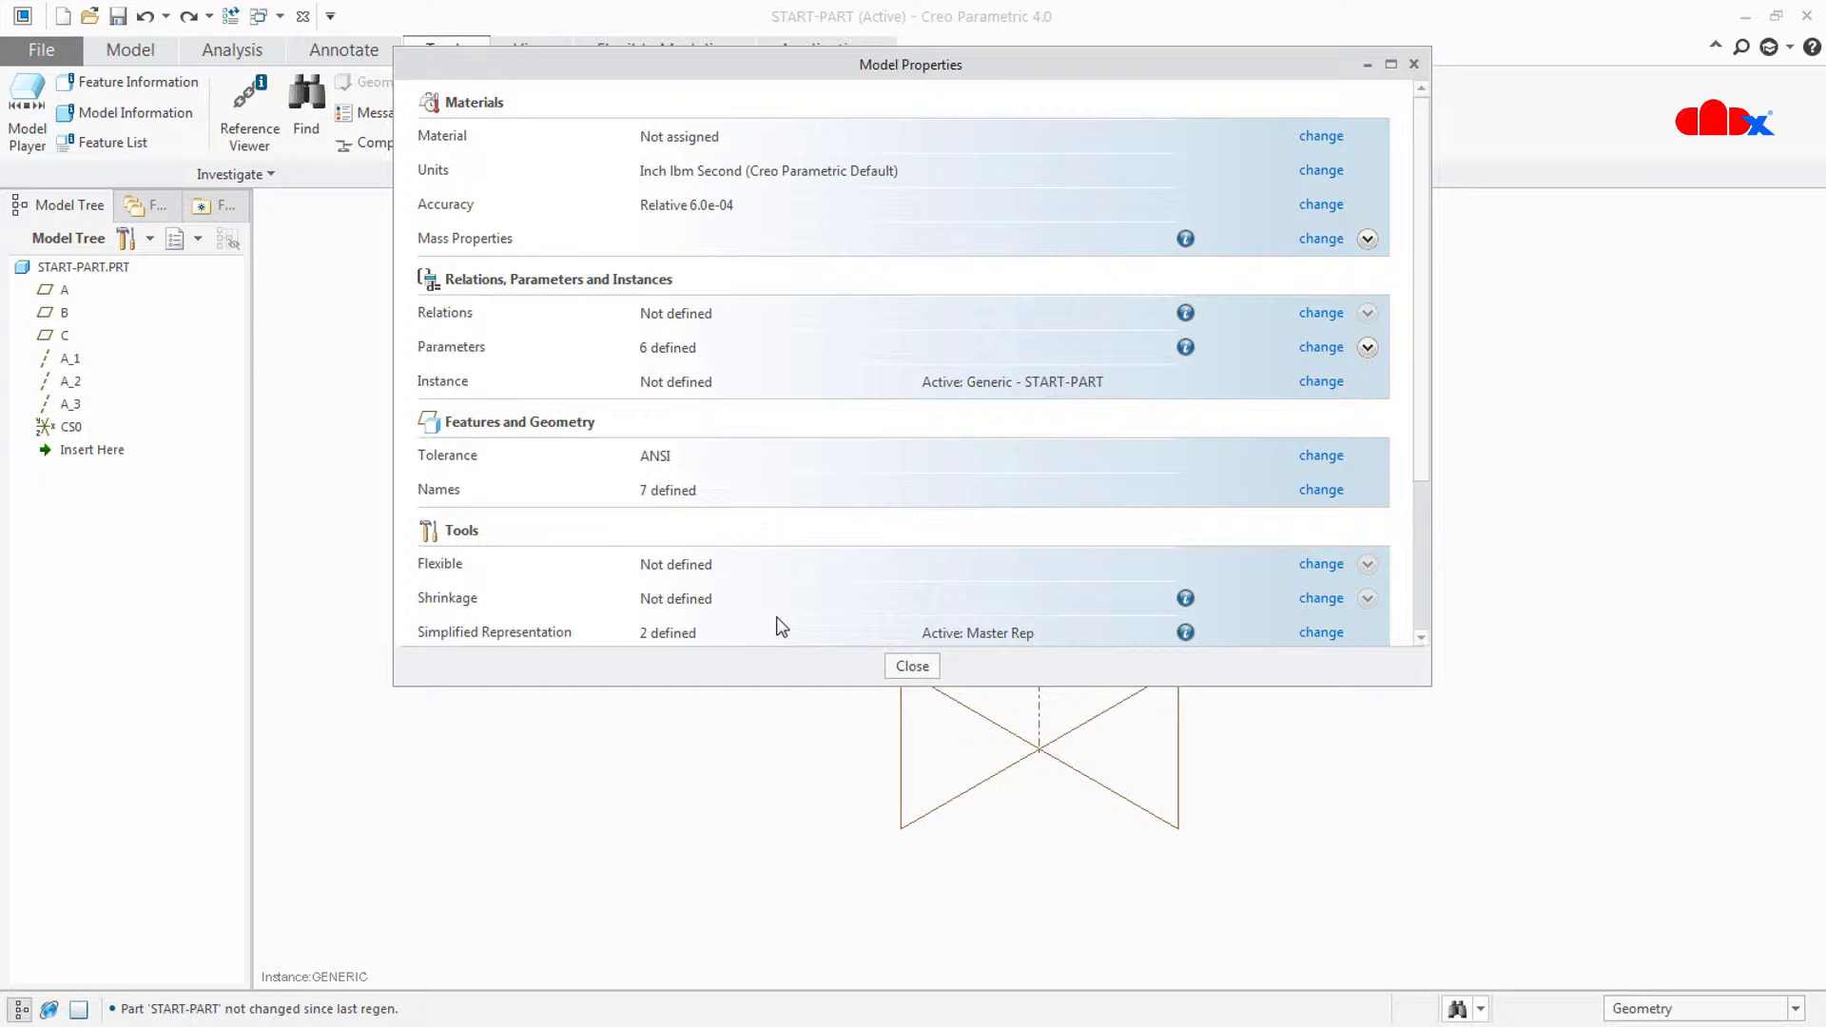
pyautogui.click(912, 666)
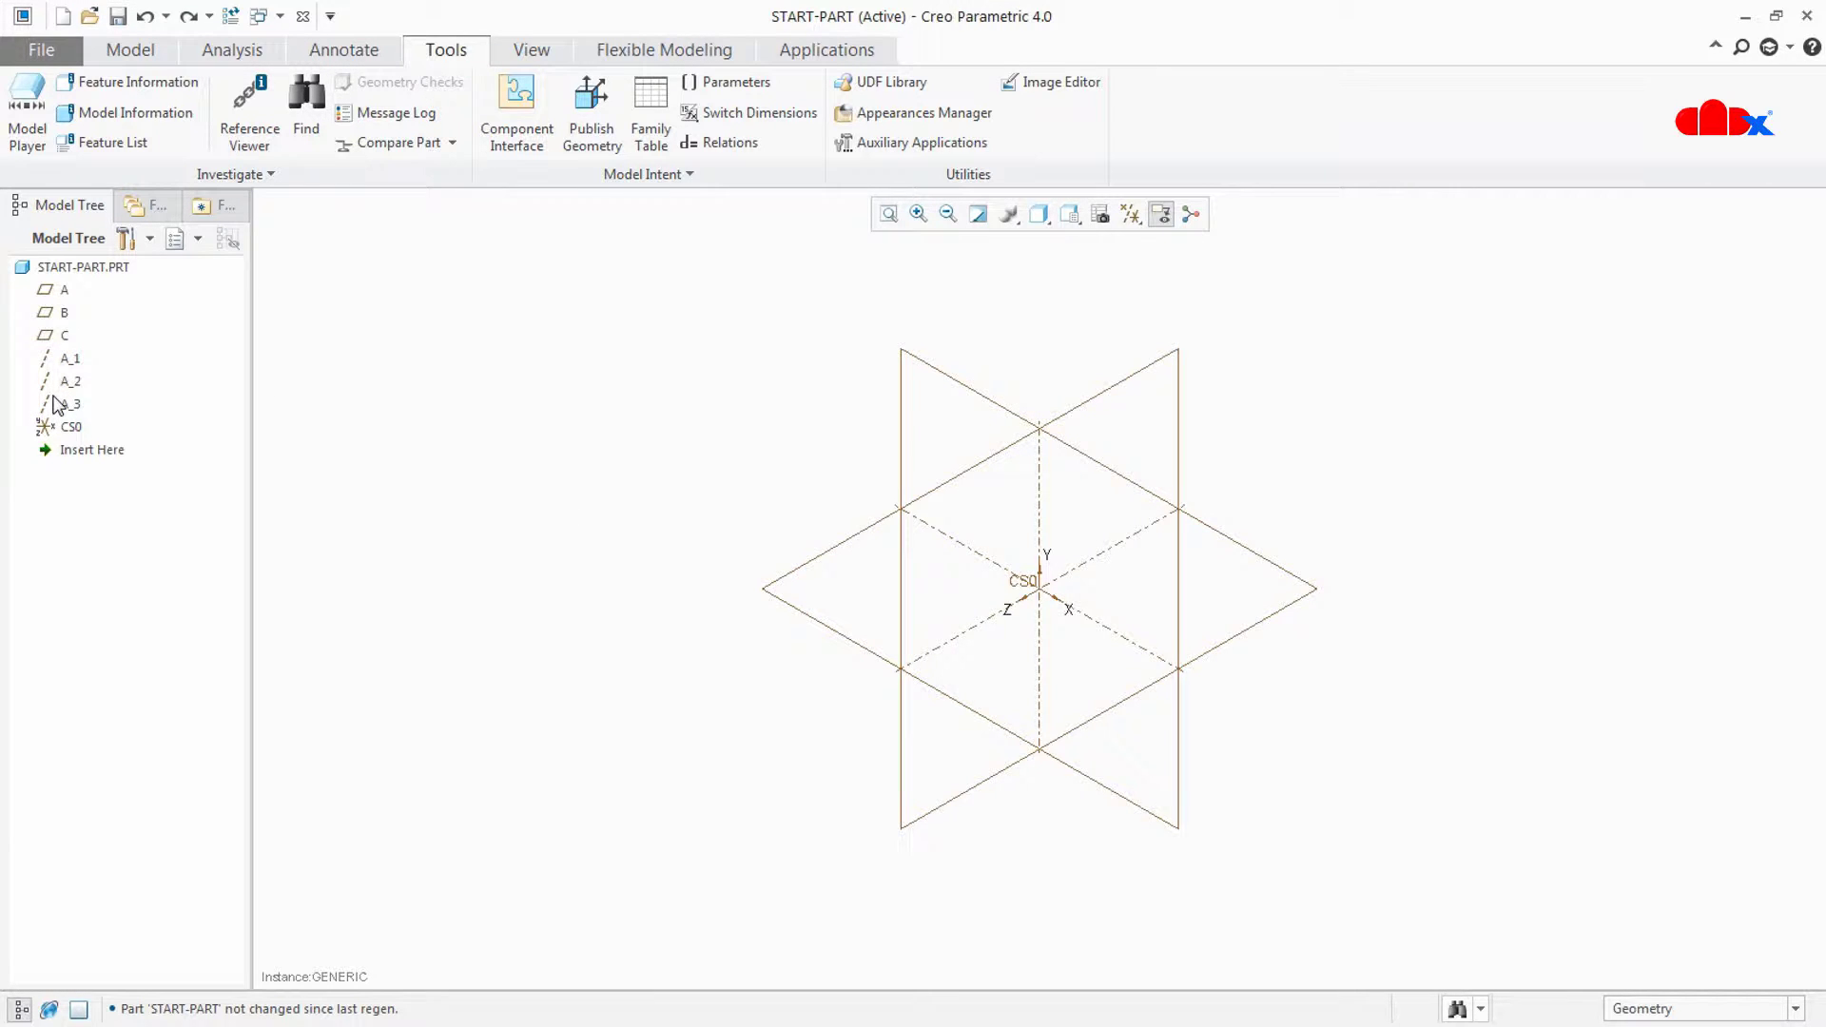
# Step: Check datum planes A, B and C, and inspect the outline size in plane A's definition
pyautogui.click(64, 291)
pyautogui.click(60, 317)
pyautogui.click(61, 340)
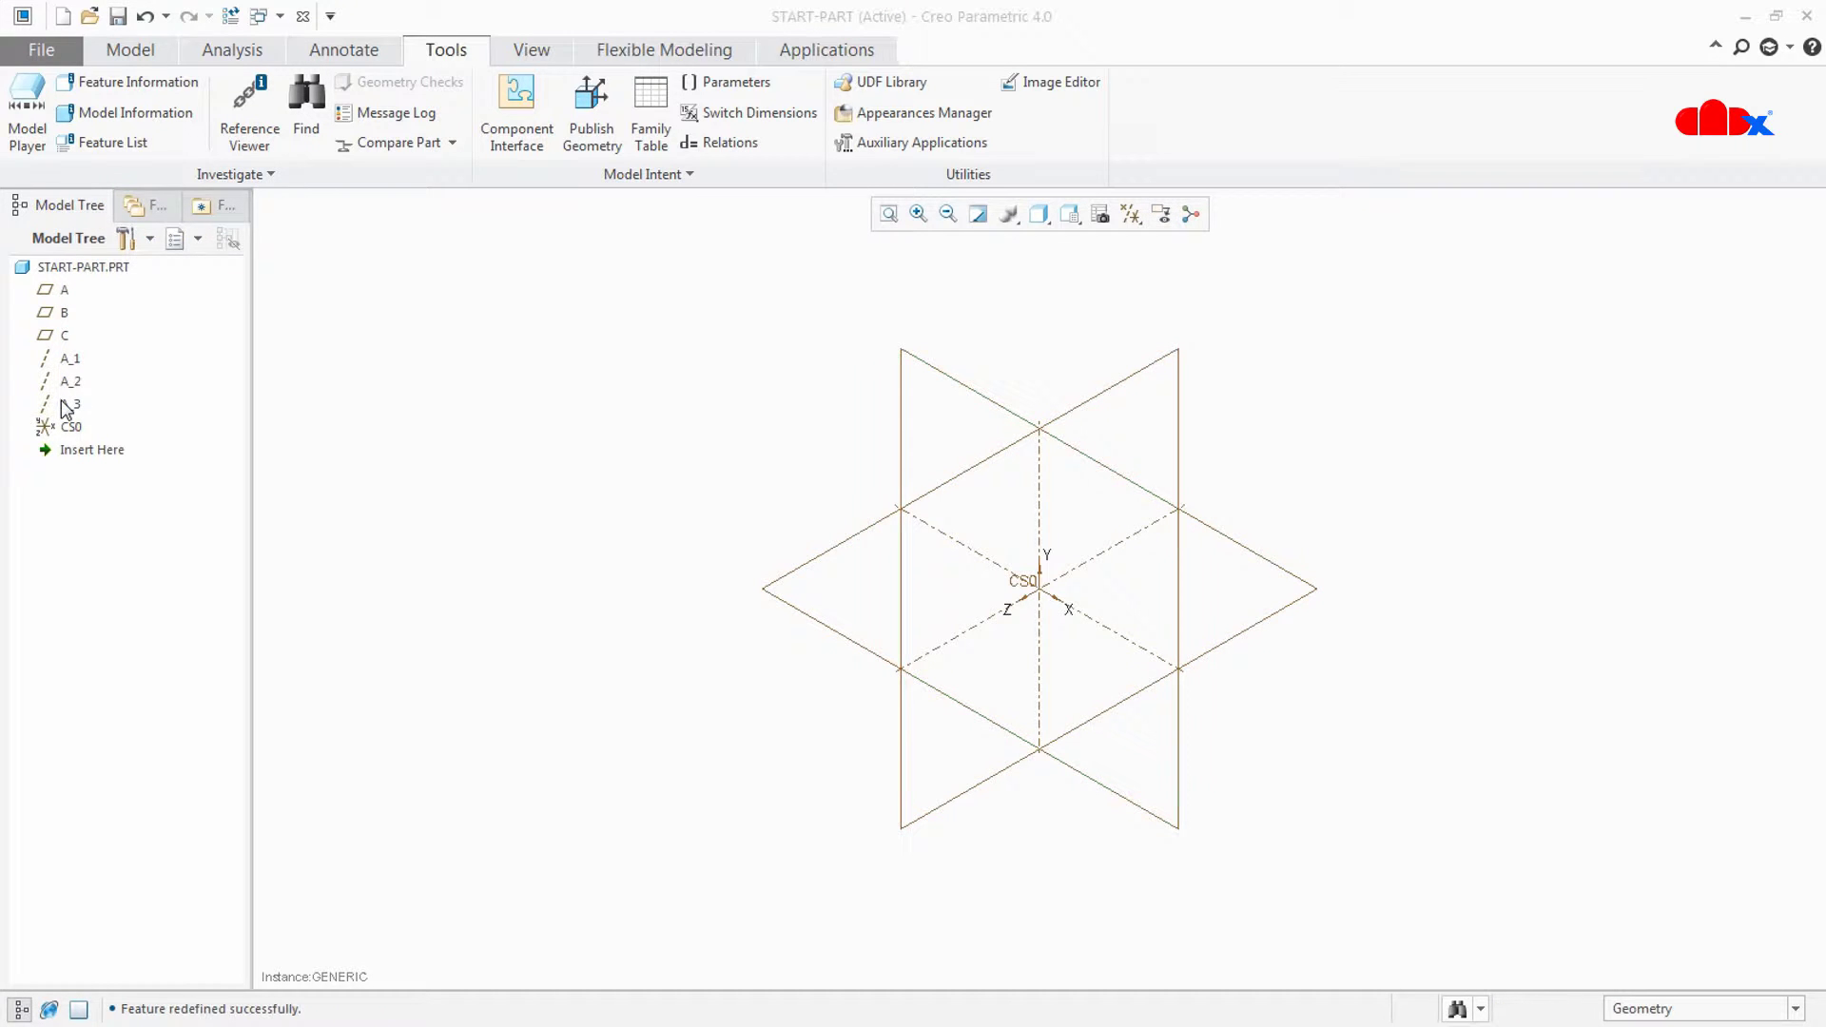
pyautogui.click(55, 291)
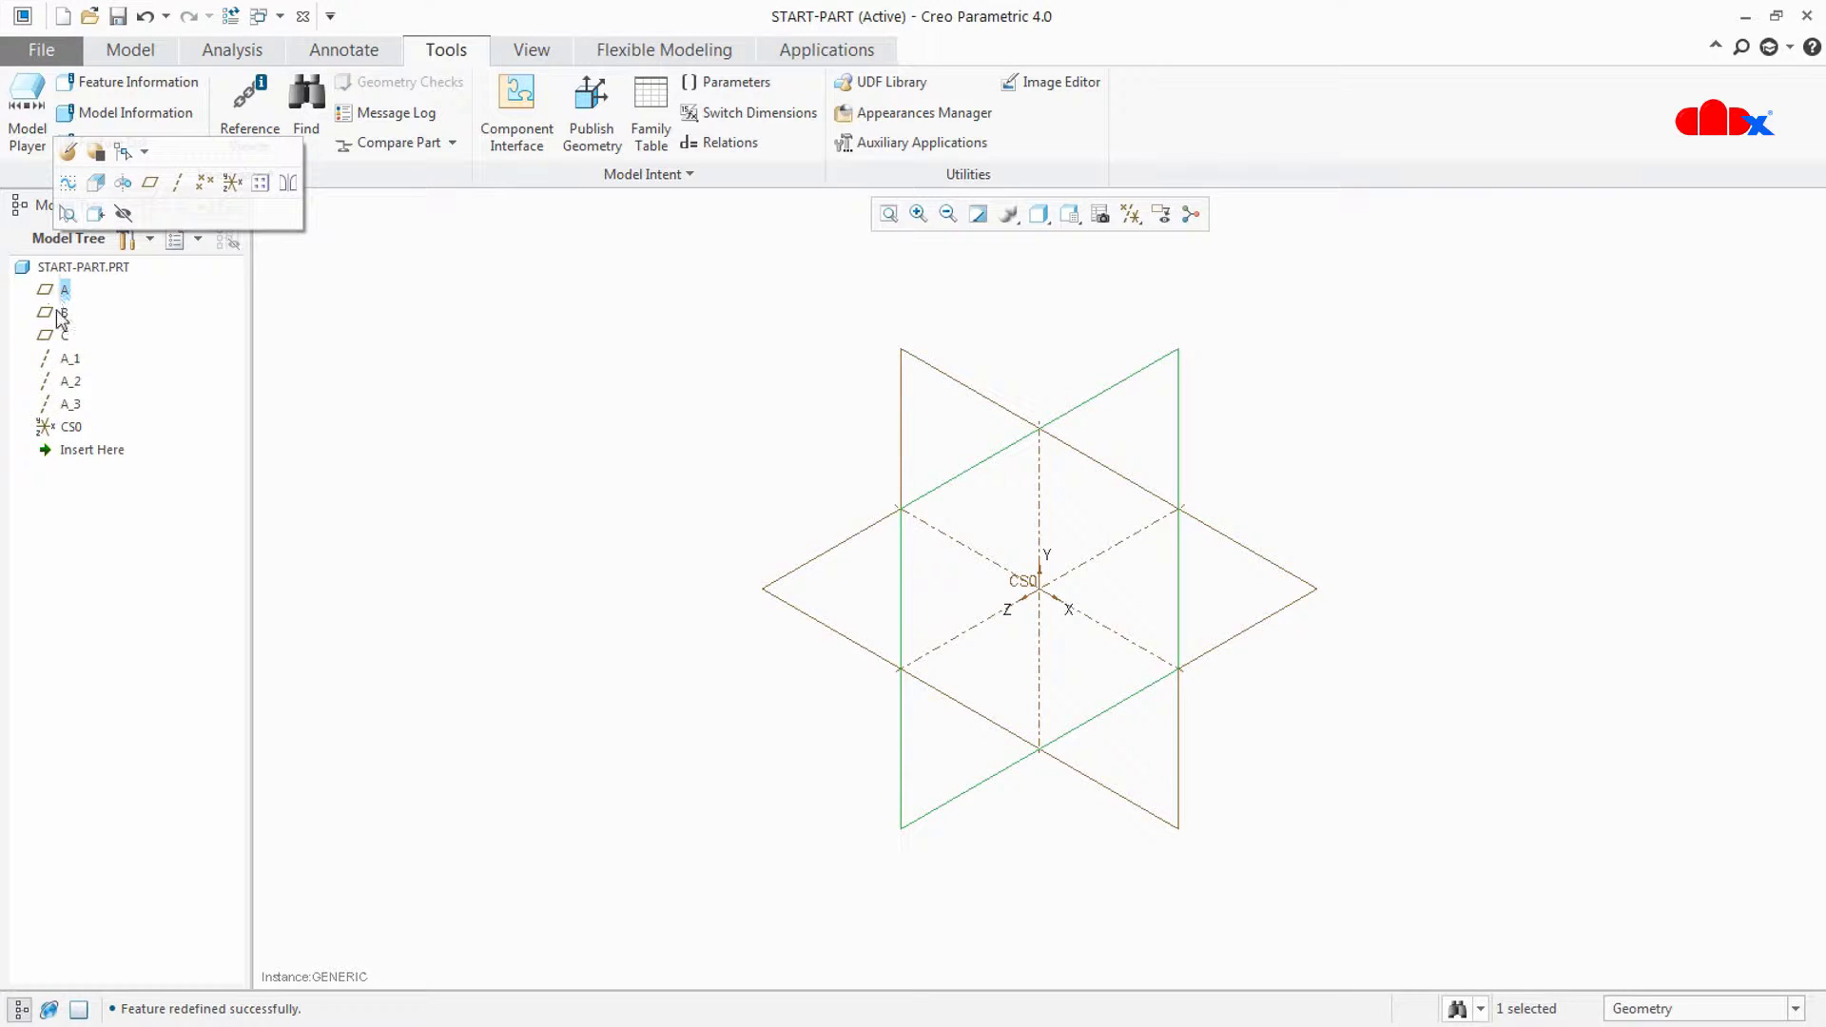
pyautogui.rightClick(64, 294)
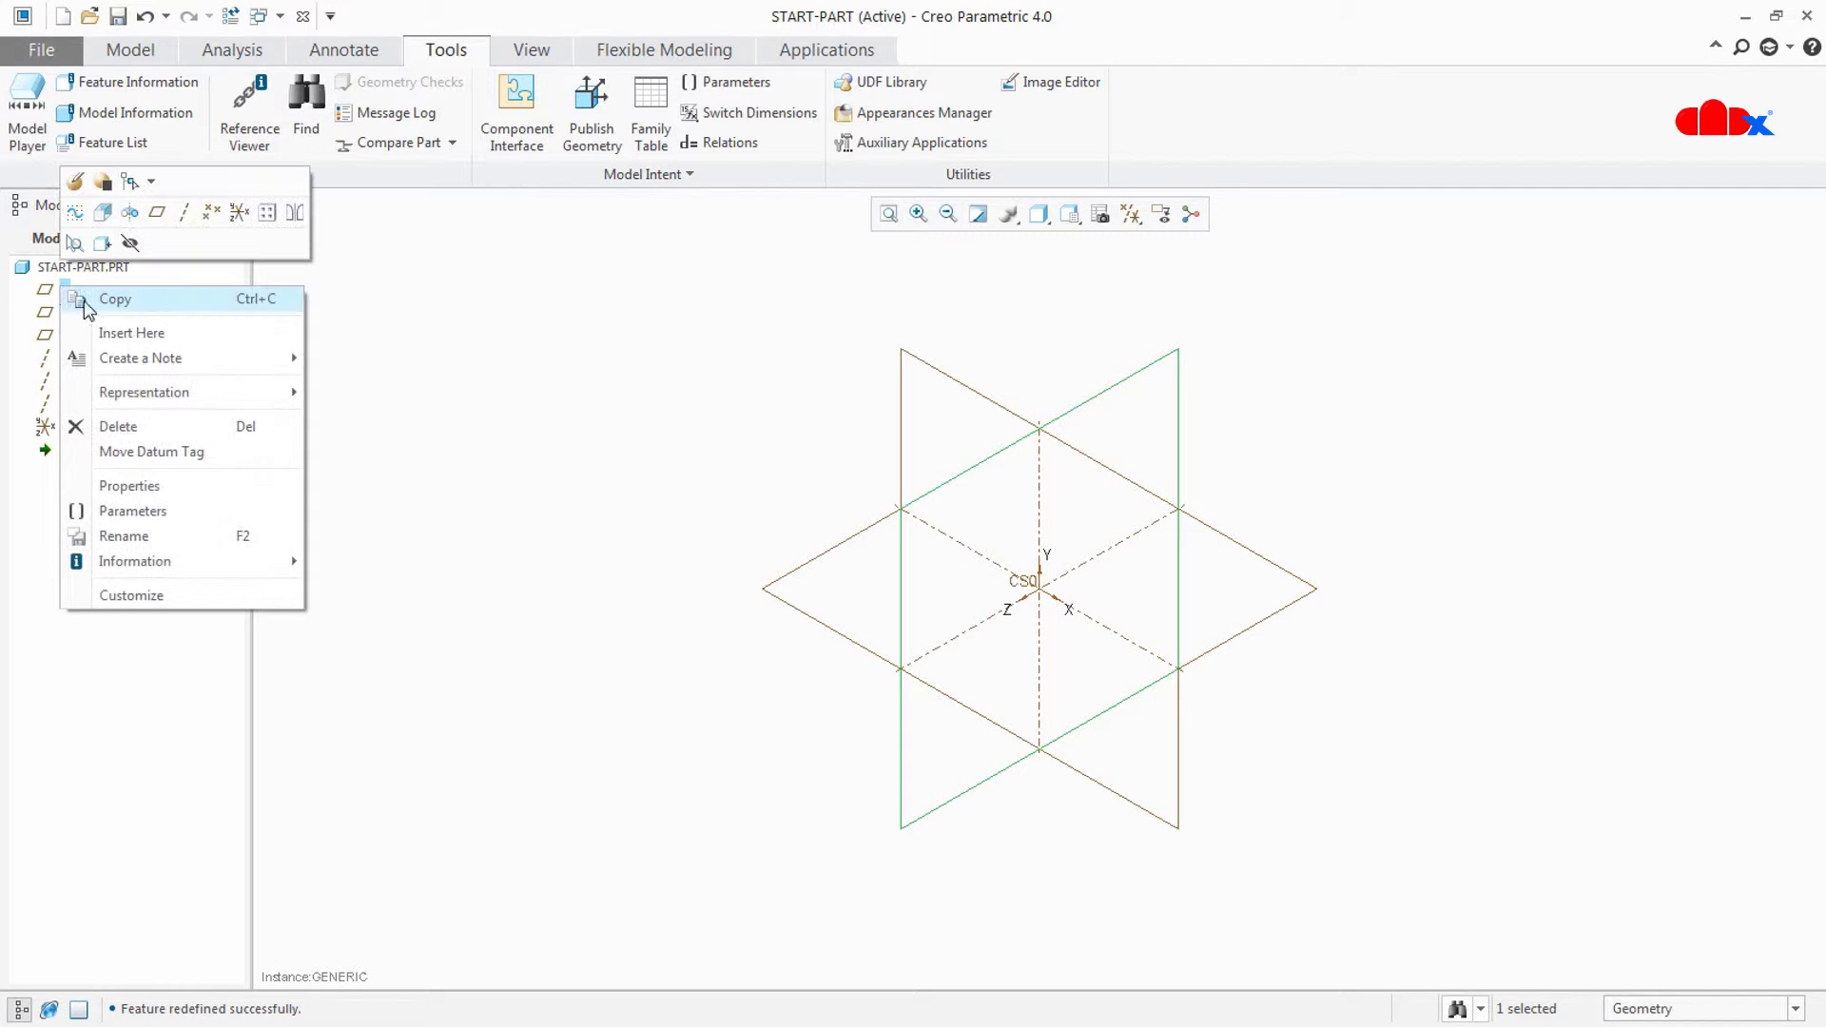
pyautogui.click(92, 181)
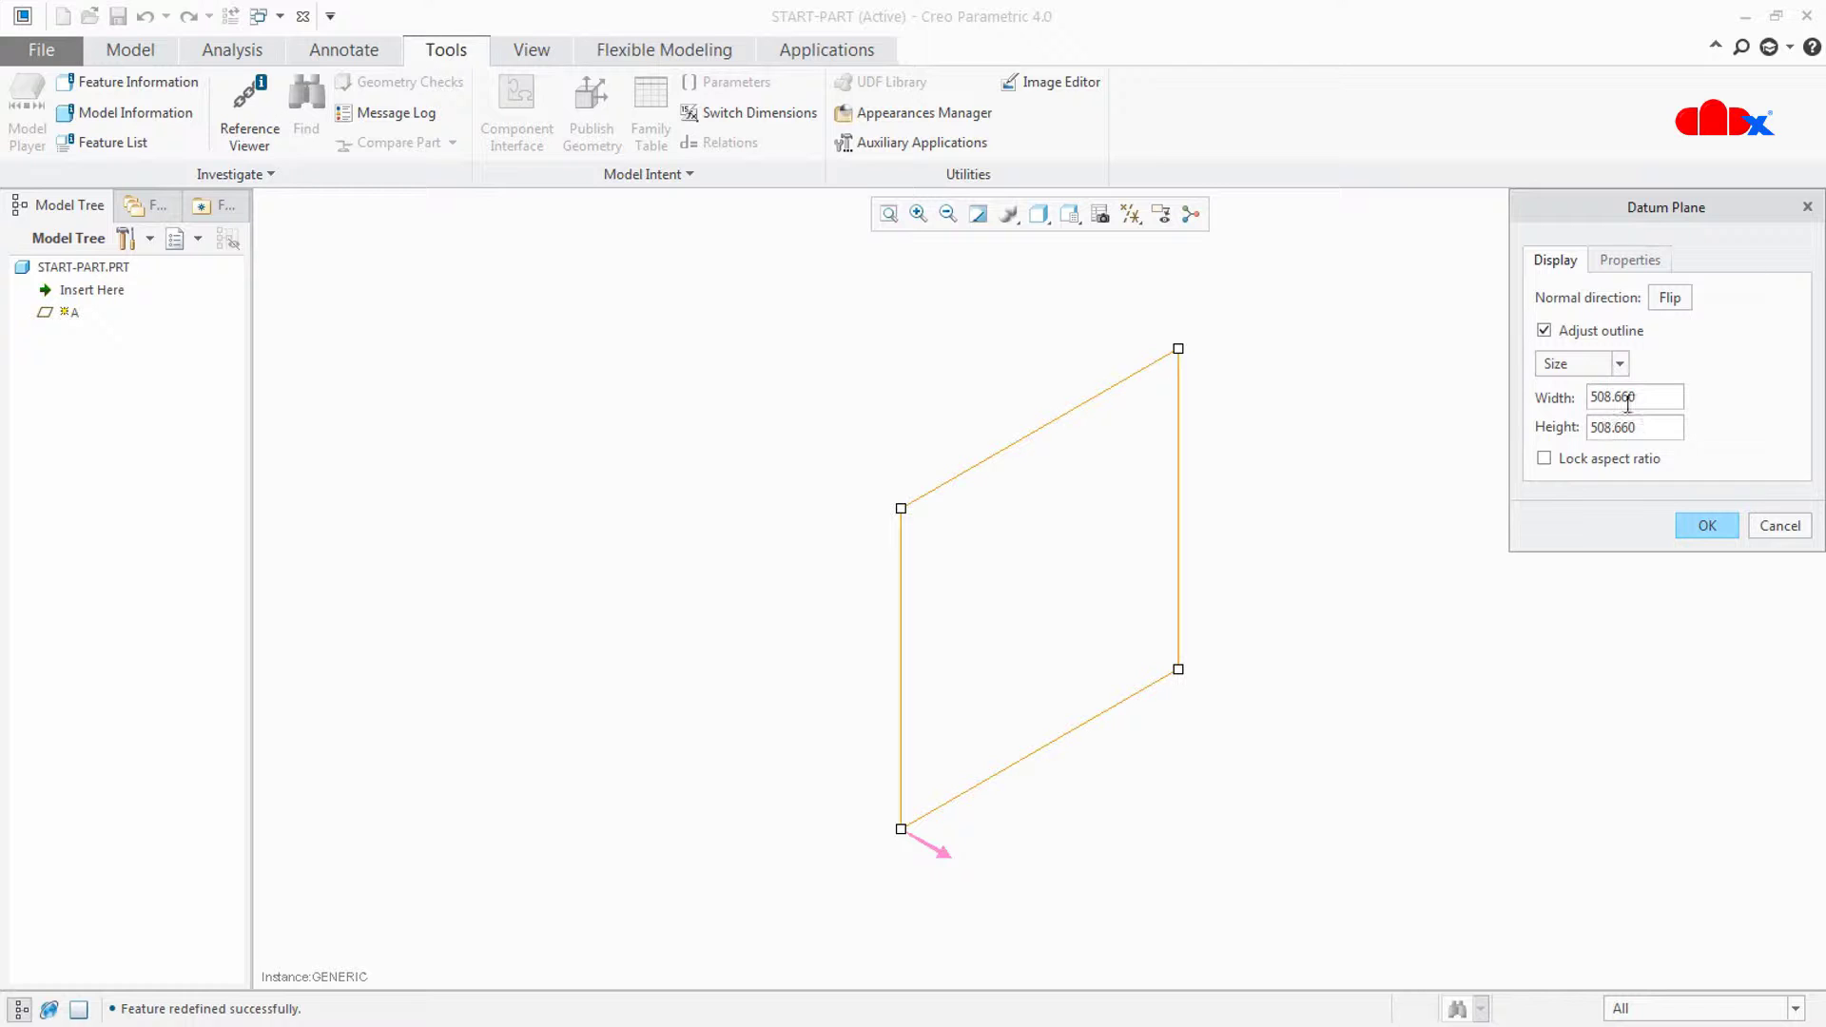
pyautogui.click(1710, 528)
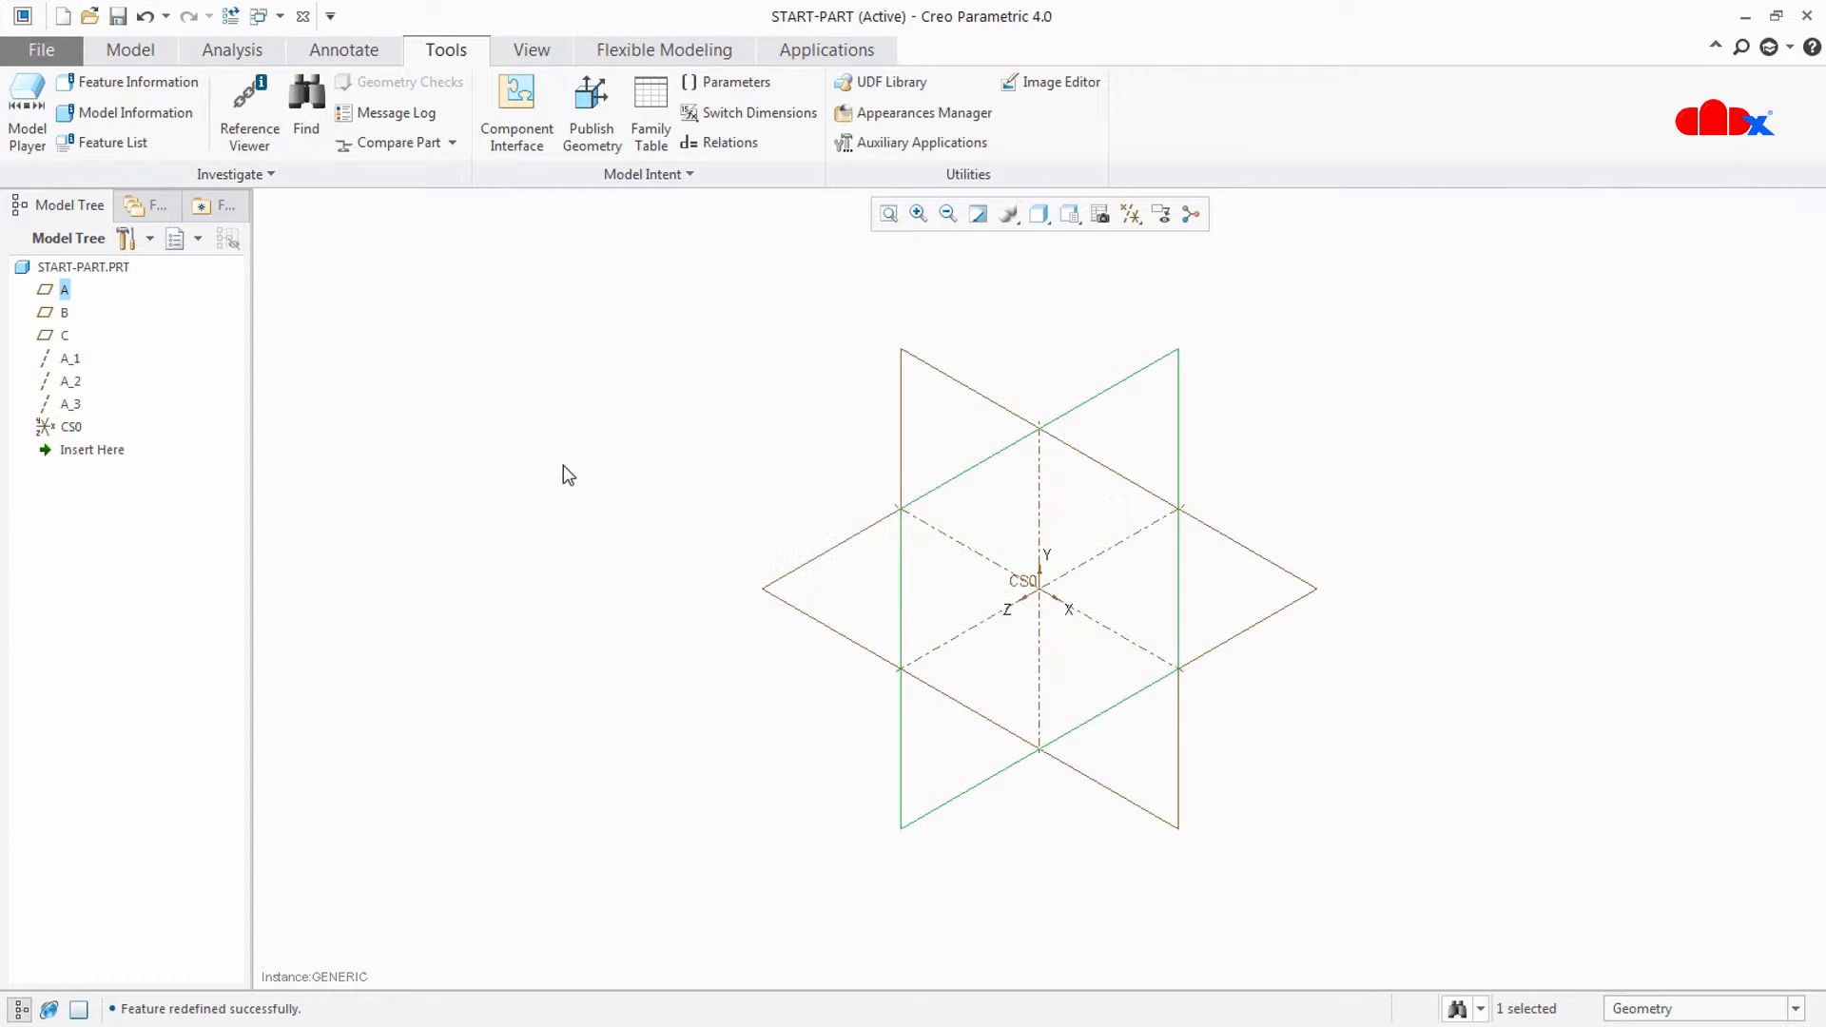
# Step: Inspect datum axis A_1's references and display length, and review the part's list of parameters
pyautogui.rightClick(55, 366)
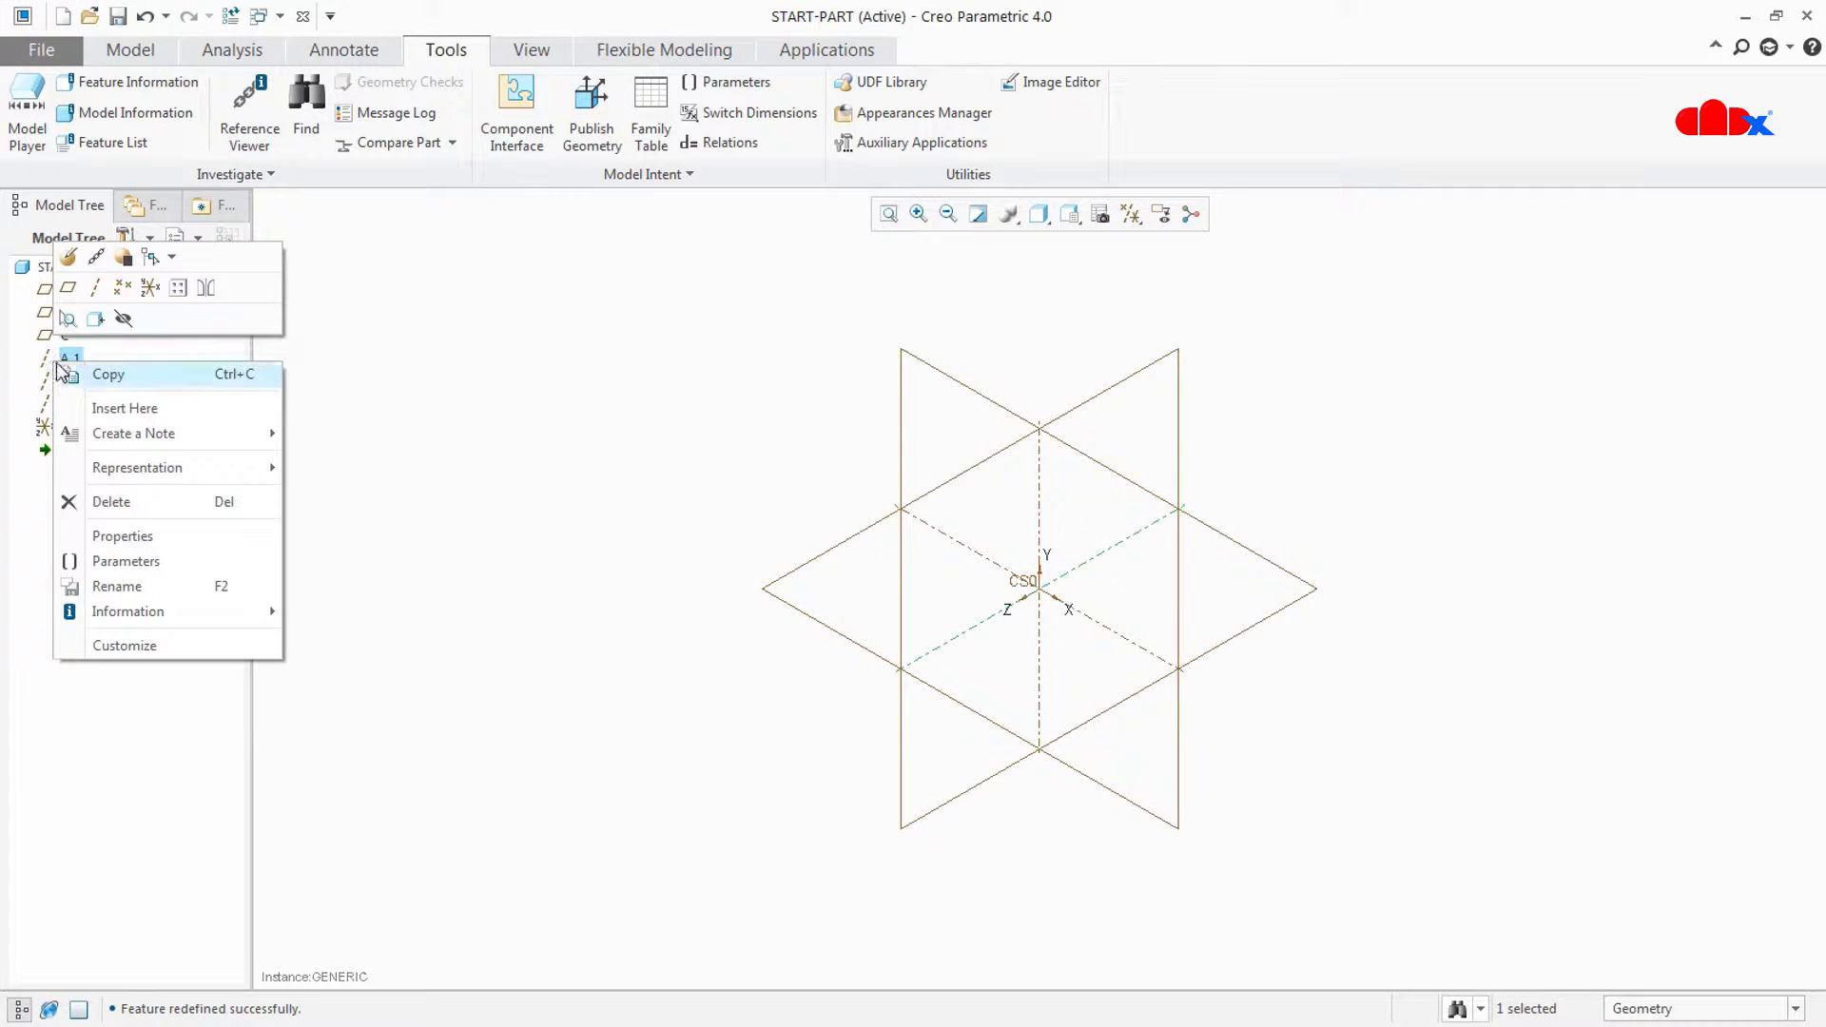
pyautogui.click(72, 250)
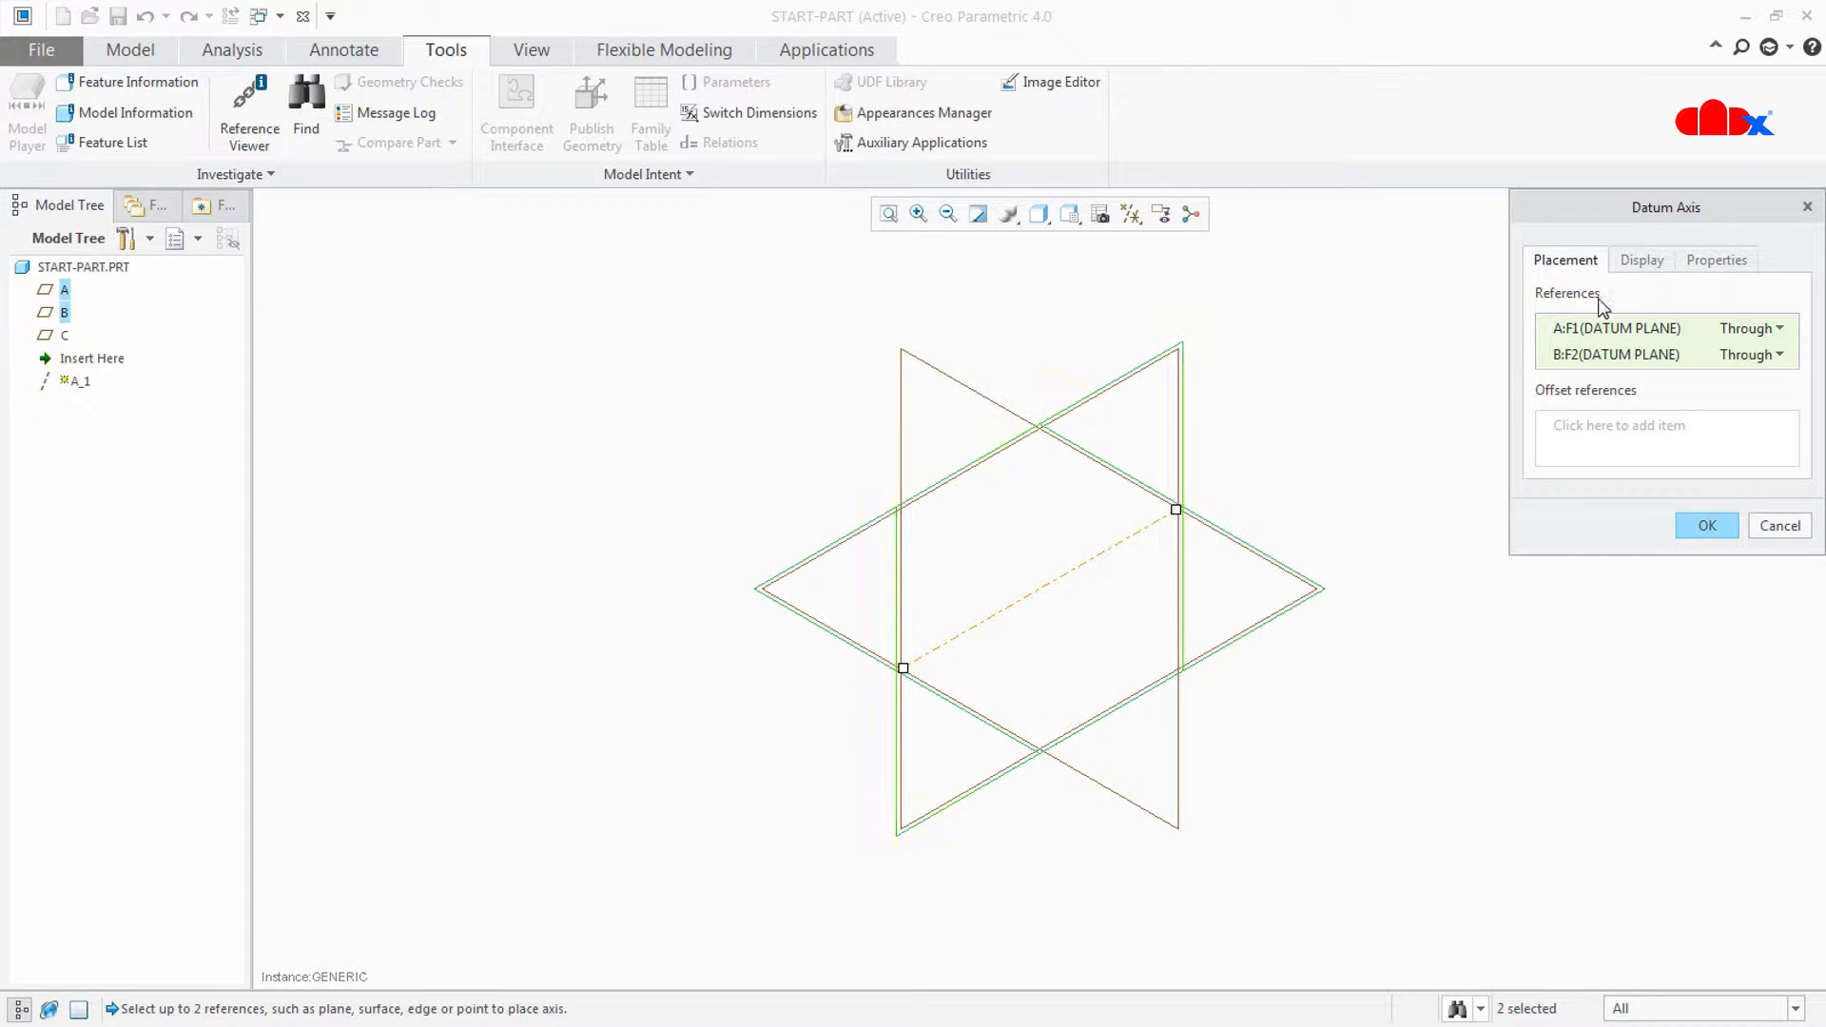
pyautogui.click(1634, 262)
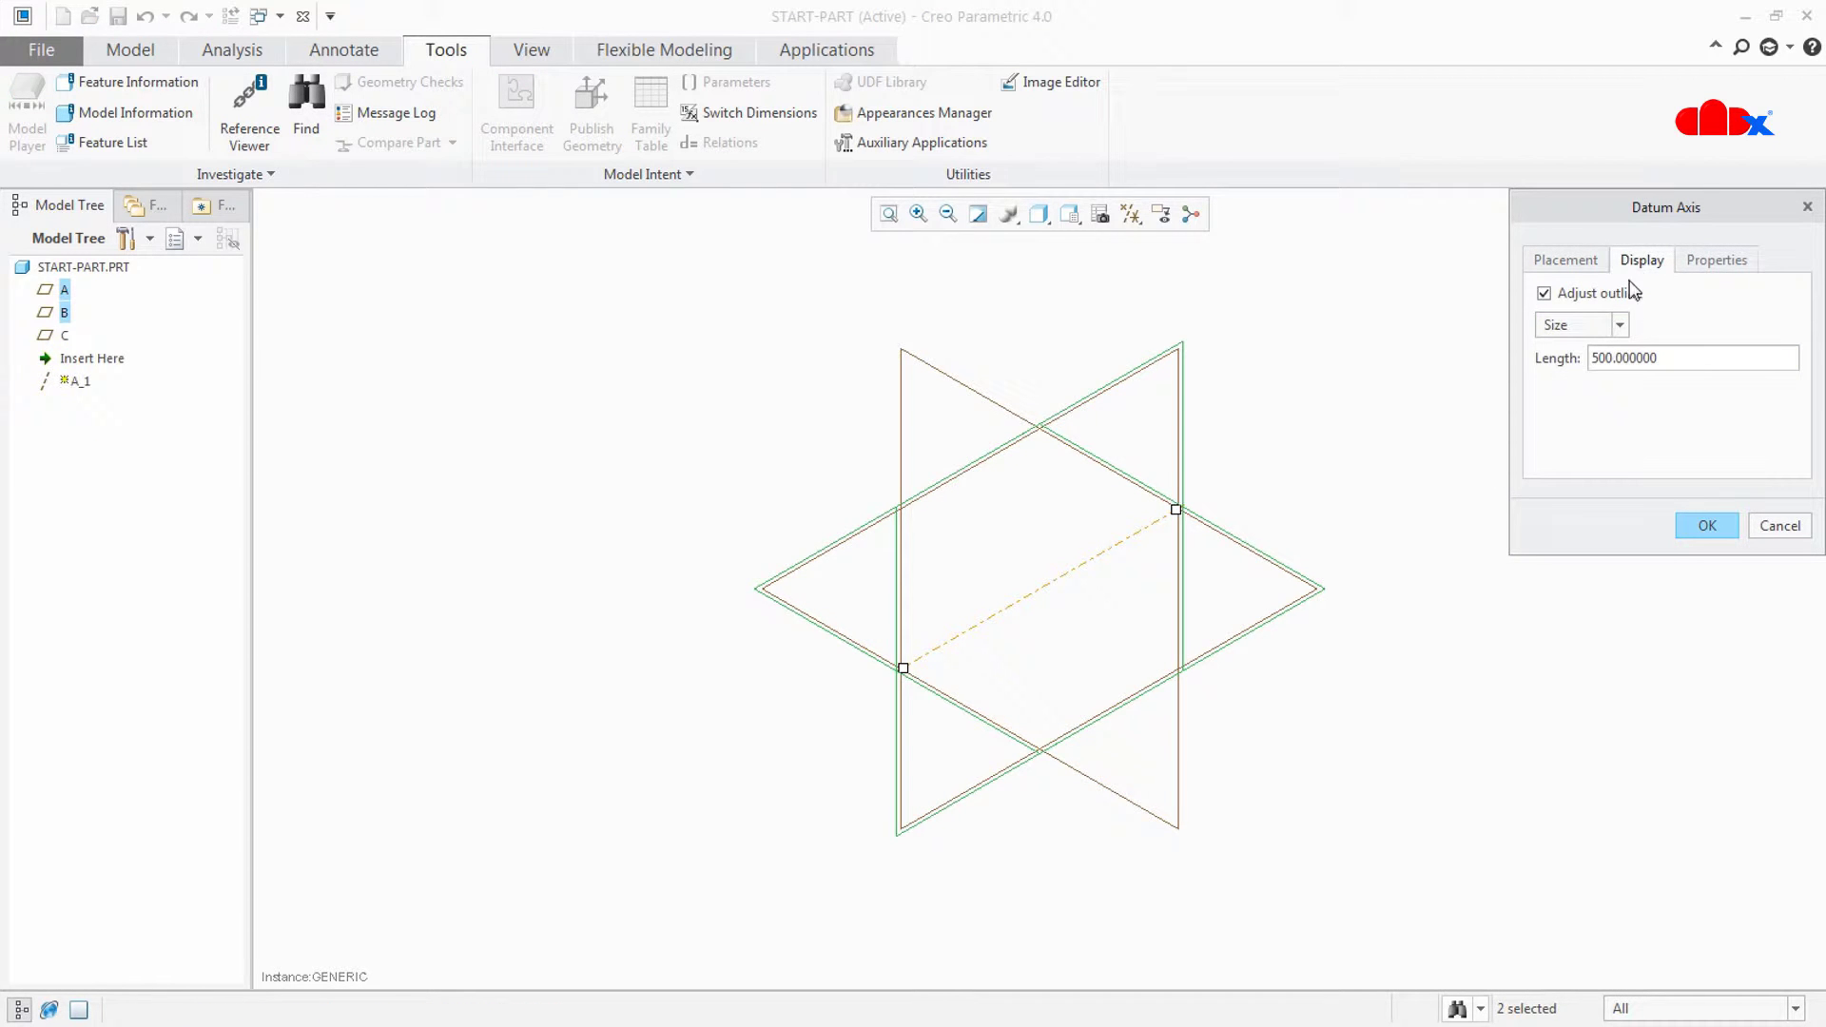
pyautogui.click(1706, 523)
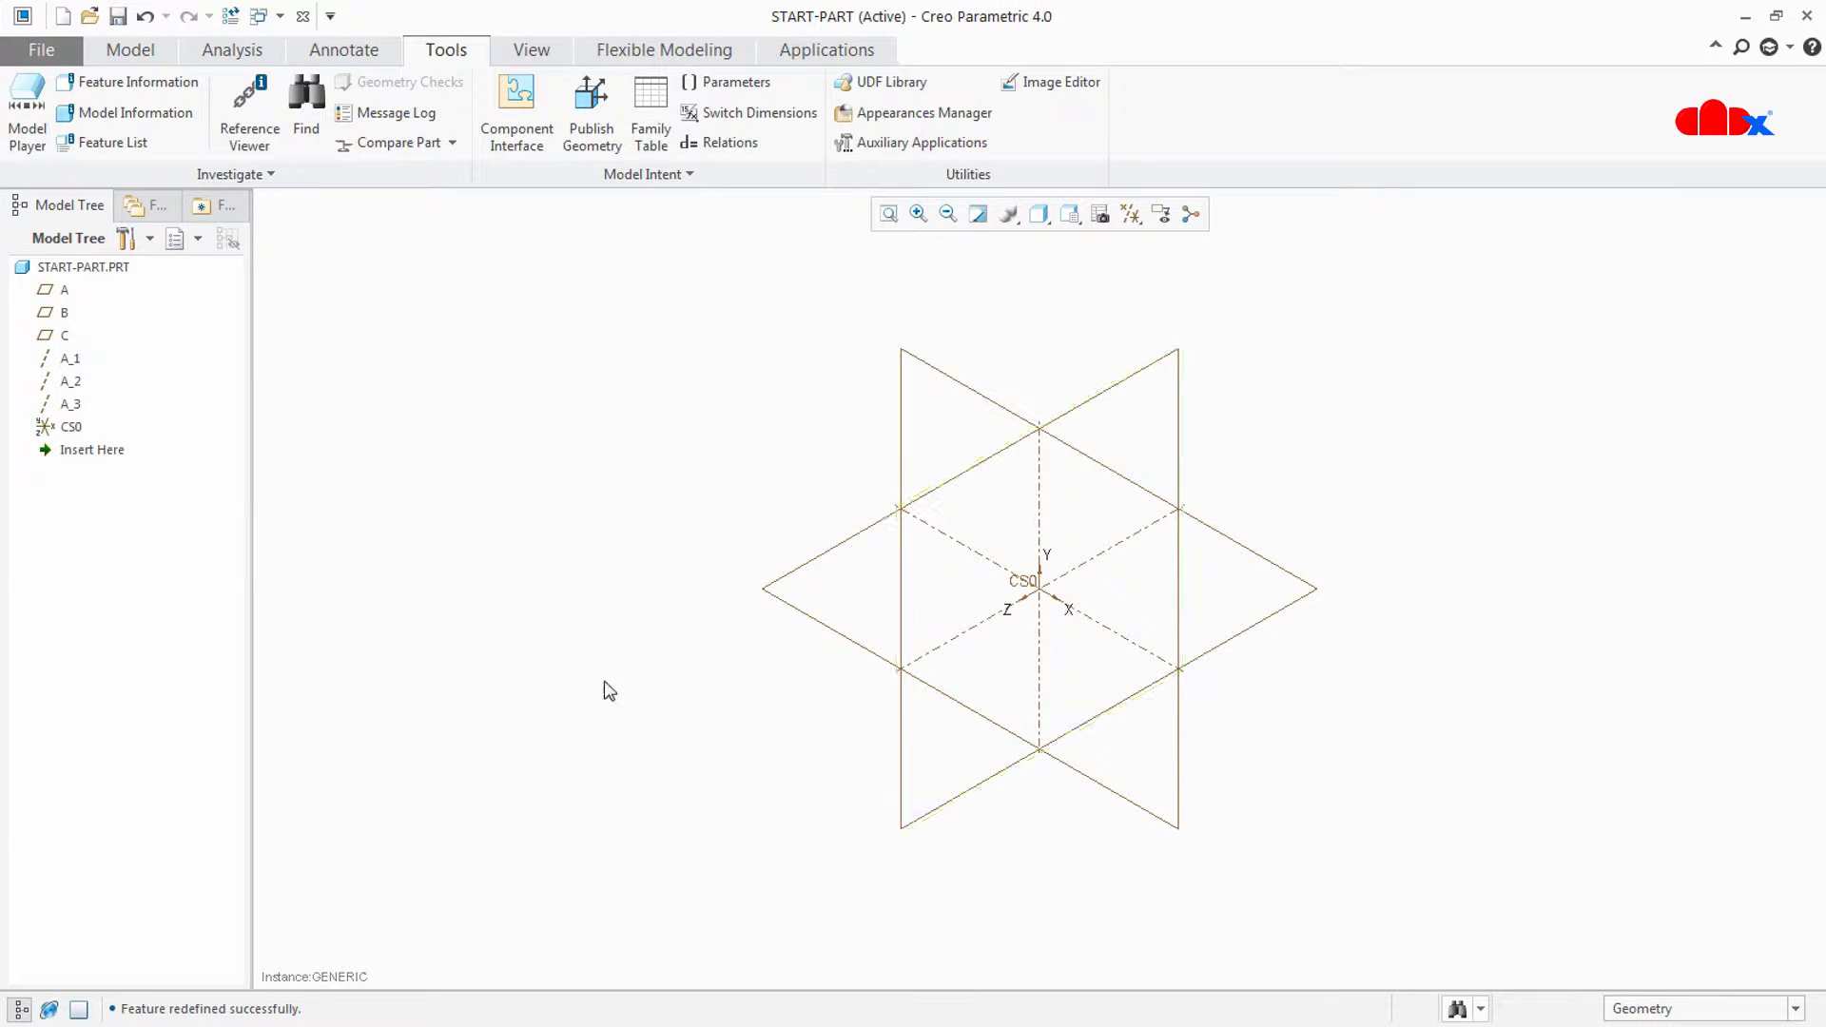
pyautogui.click(729, 82)
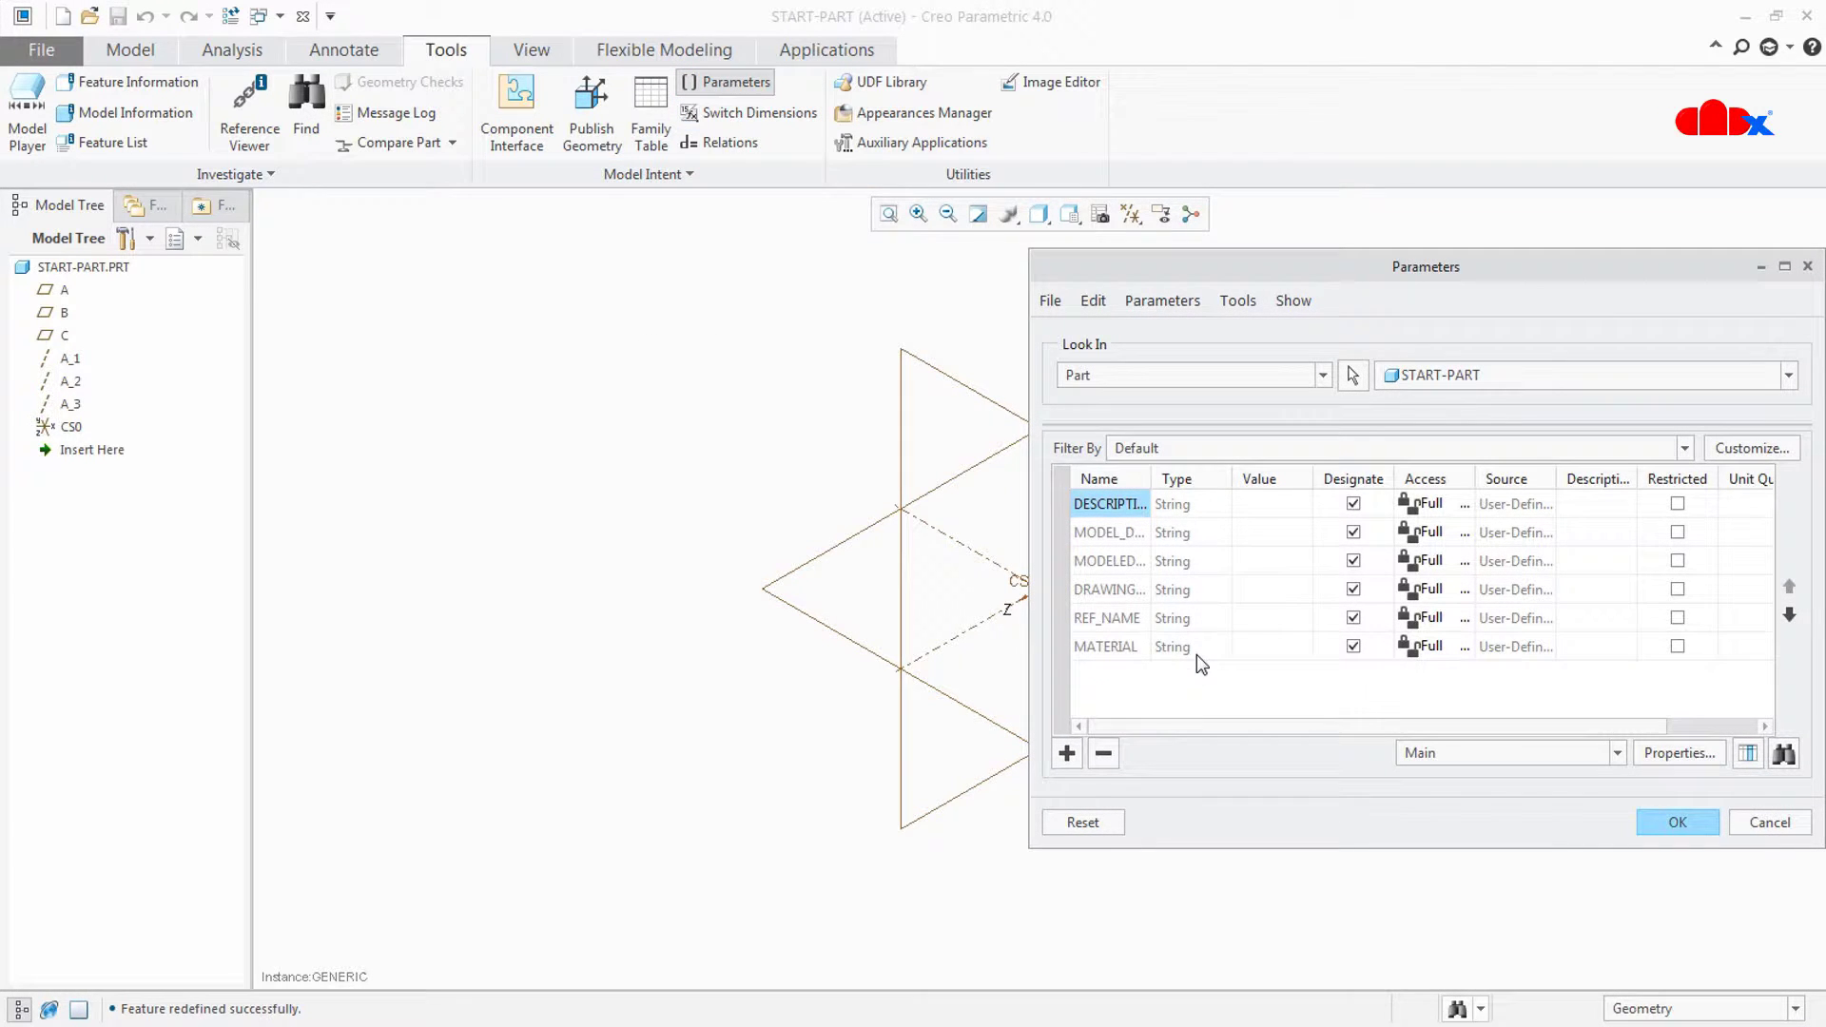
pyautogui.click(1666, 825)
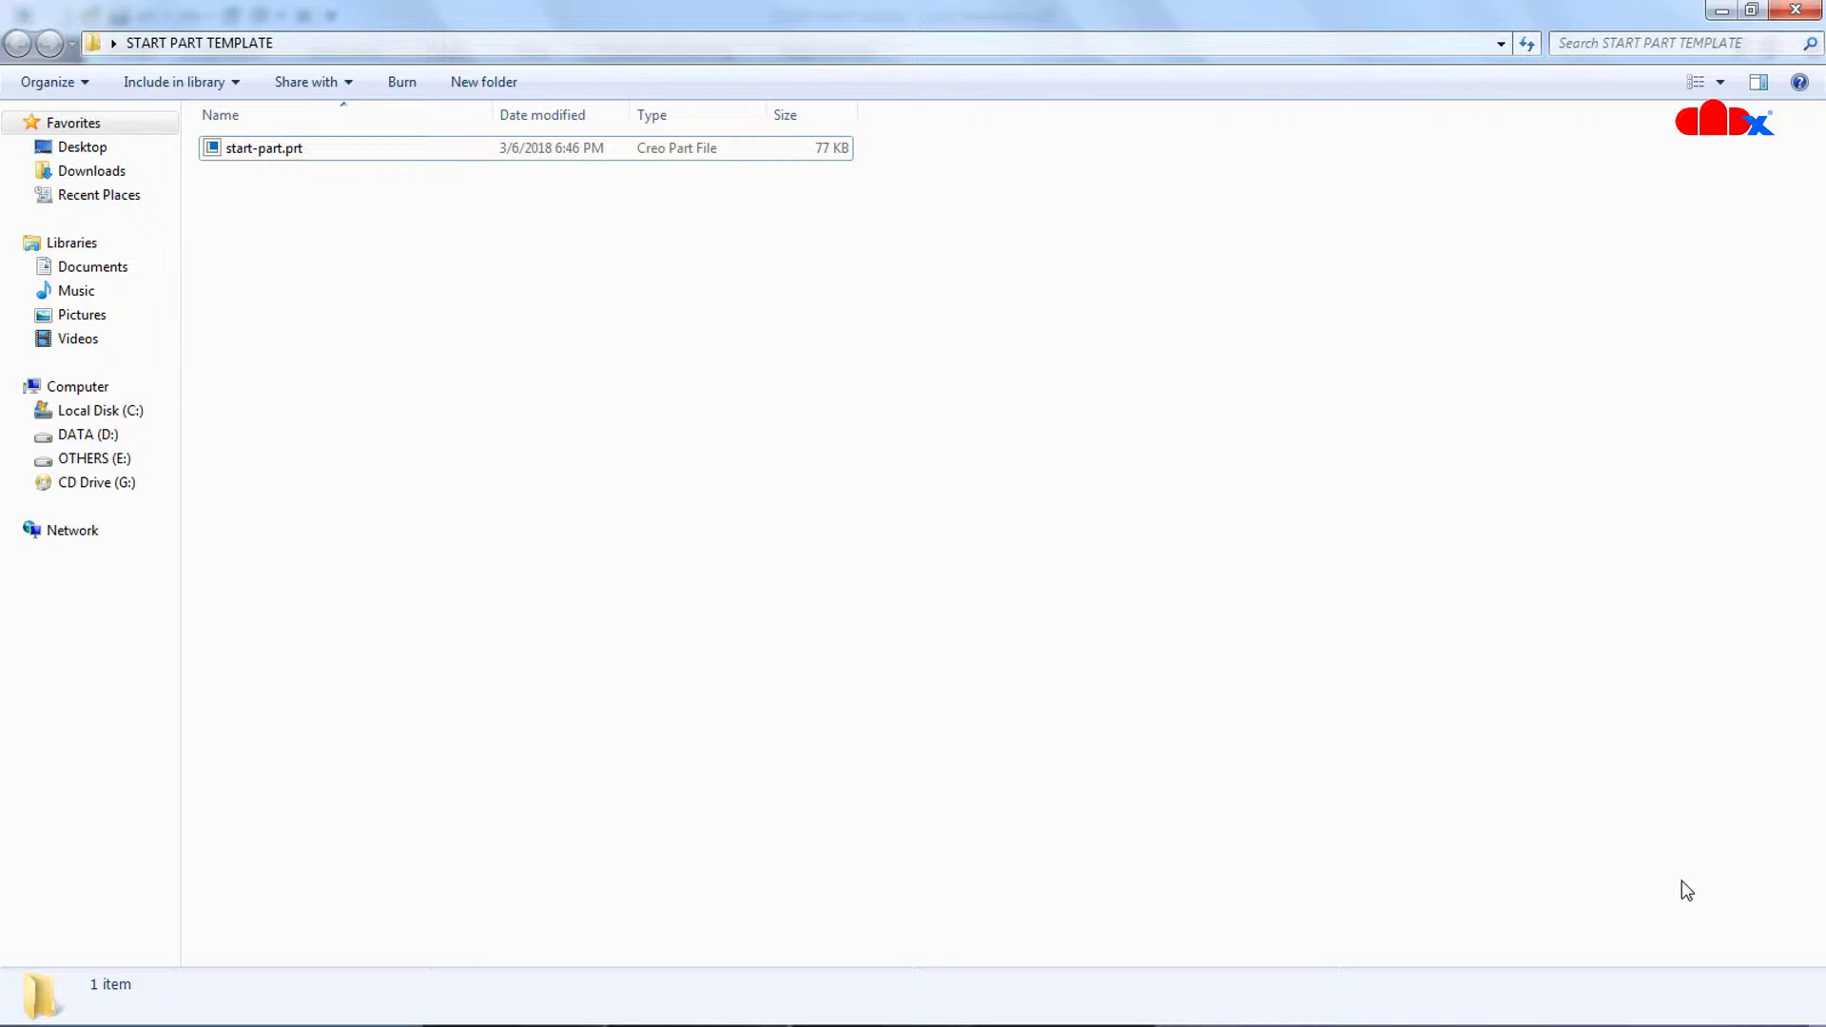
# Step: In Windows Explorer, copy start-part.prt from the START PART TEMPLATE folder into Creo 4.0's templates folder, granting administrator permission
pyautogui.click(297, 148)
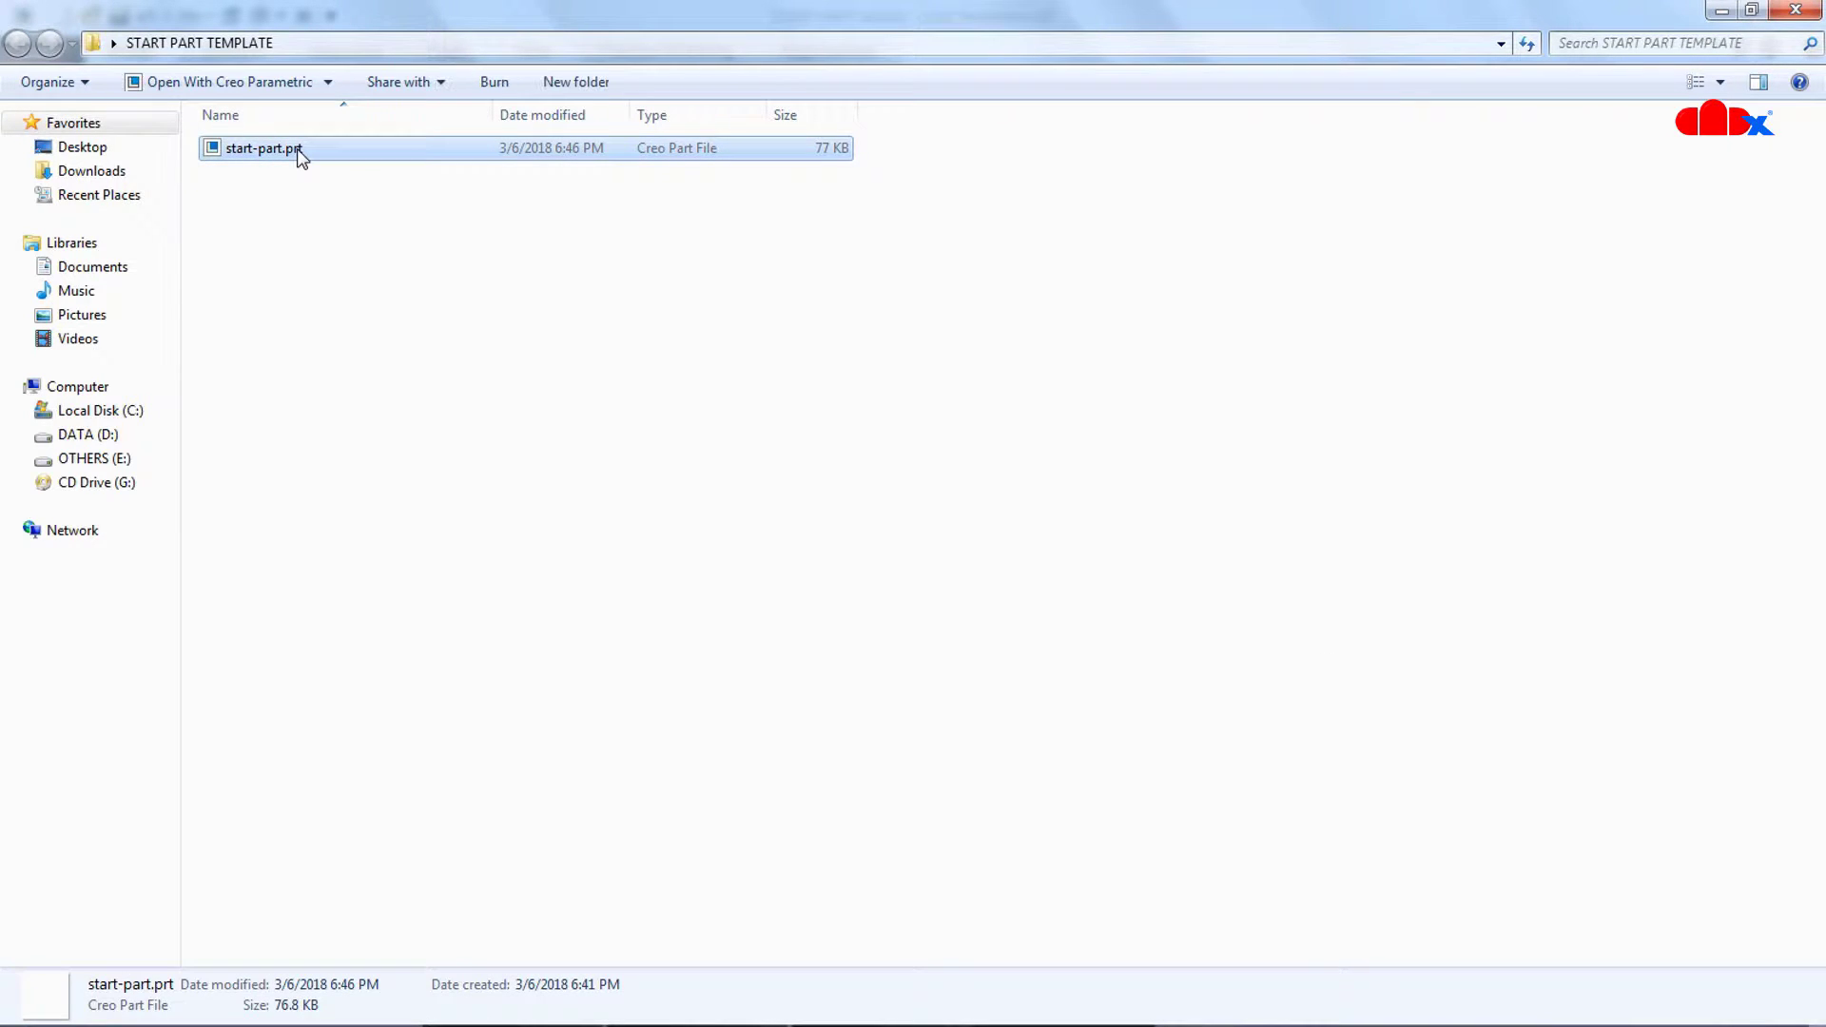
pyautogui.rightClick(298, 150)
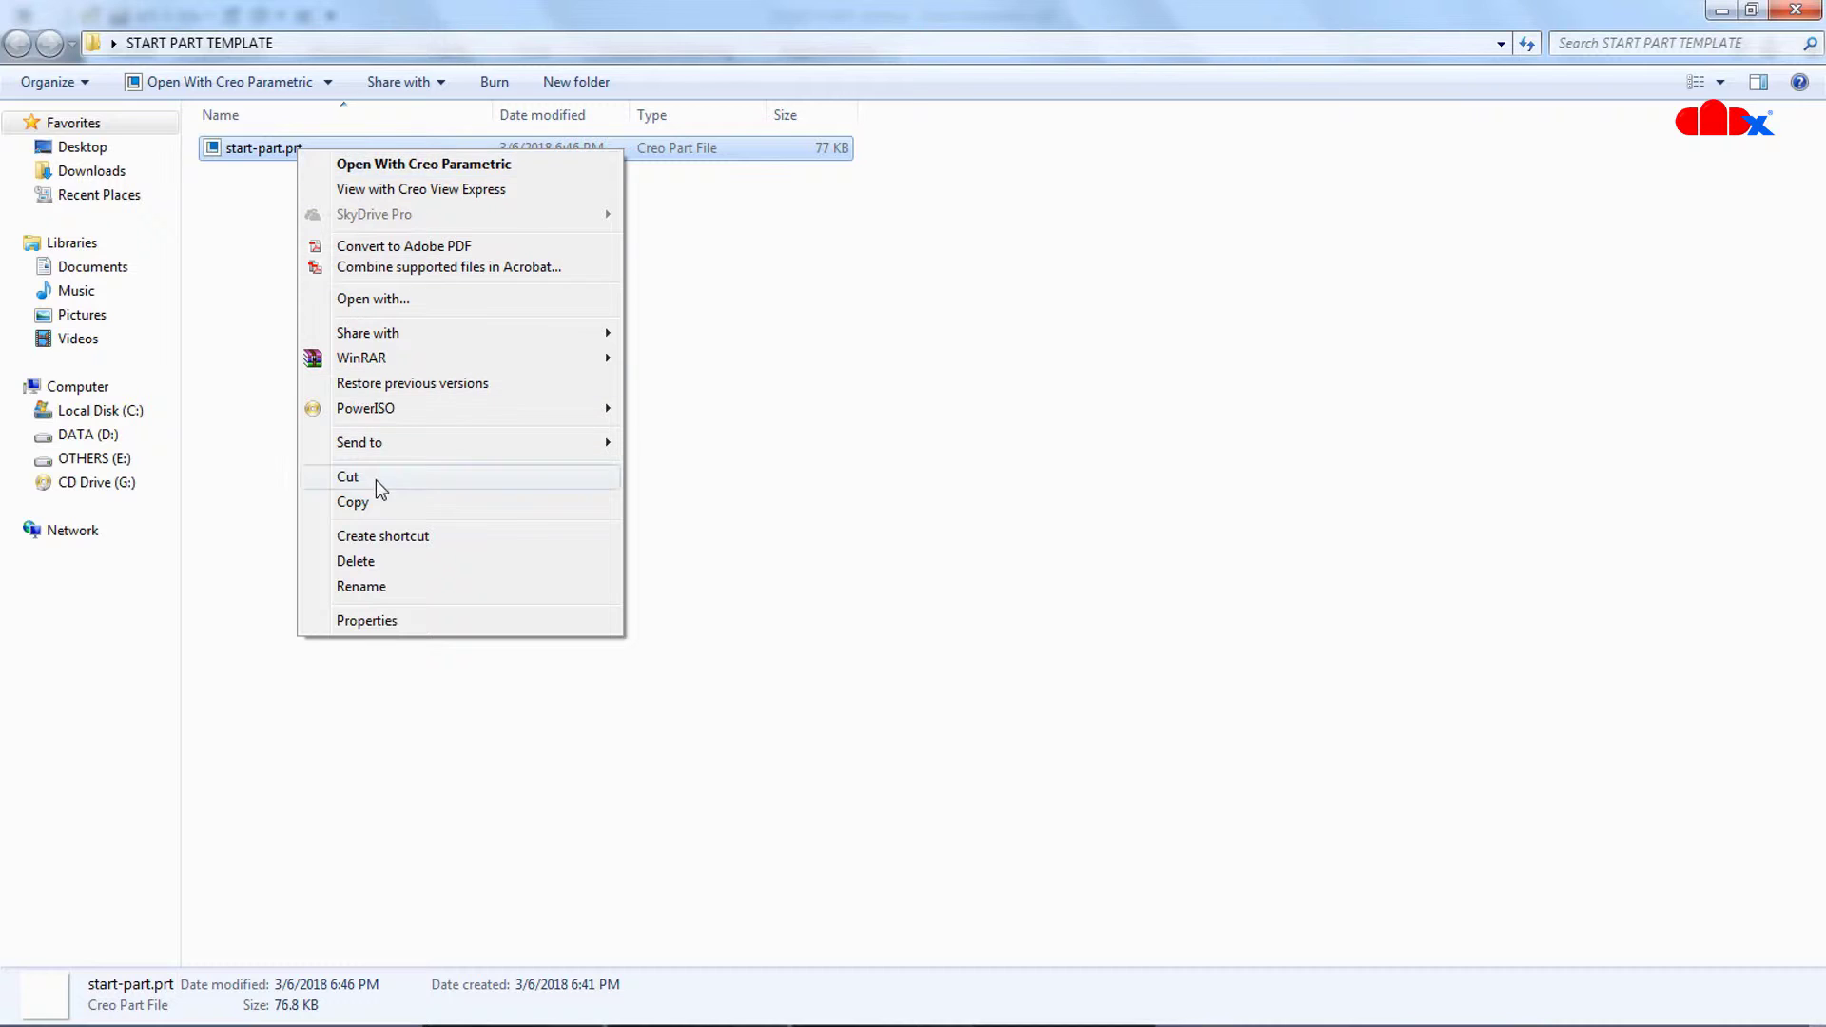
pyautogui.click(378, 505)
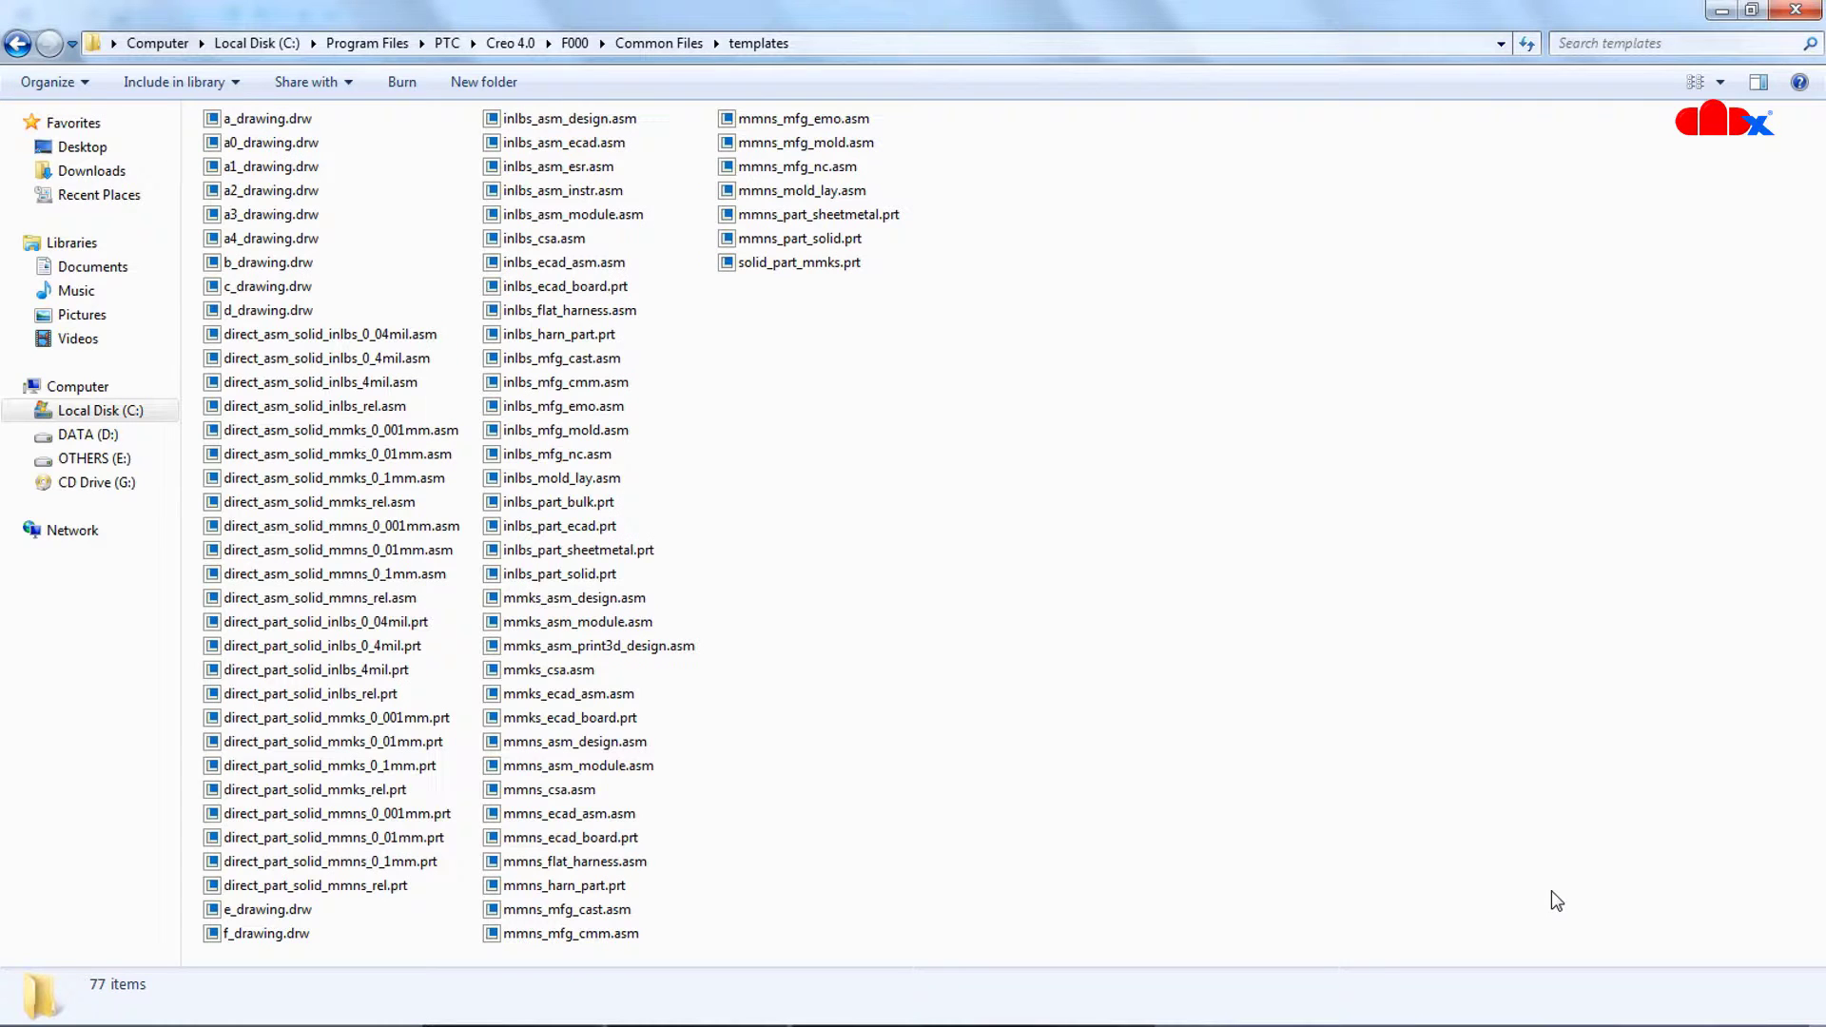
pyautogui.rightClick(994, 454)
pyautogui.click(1084, 613)
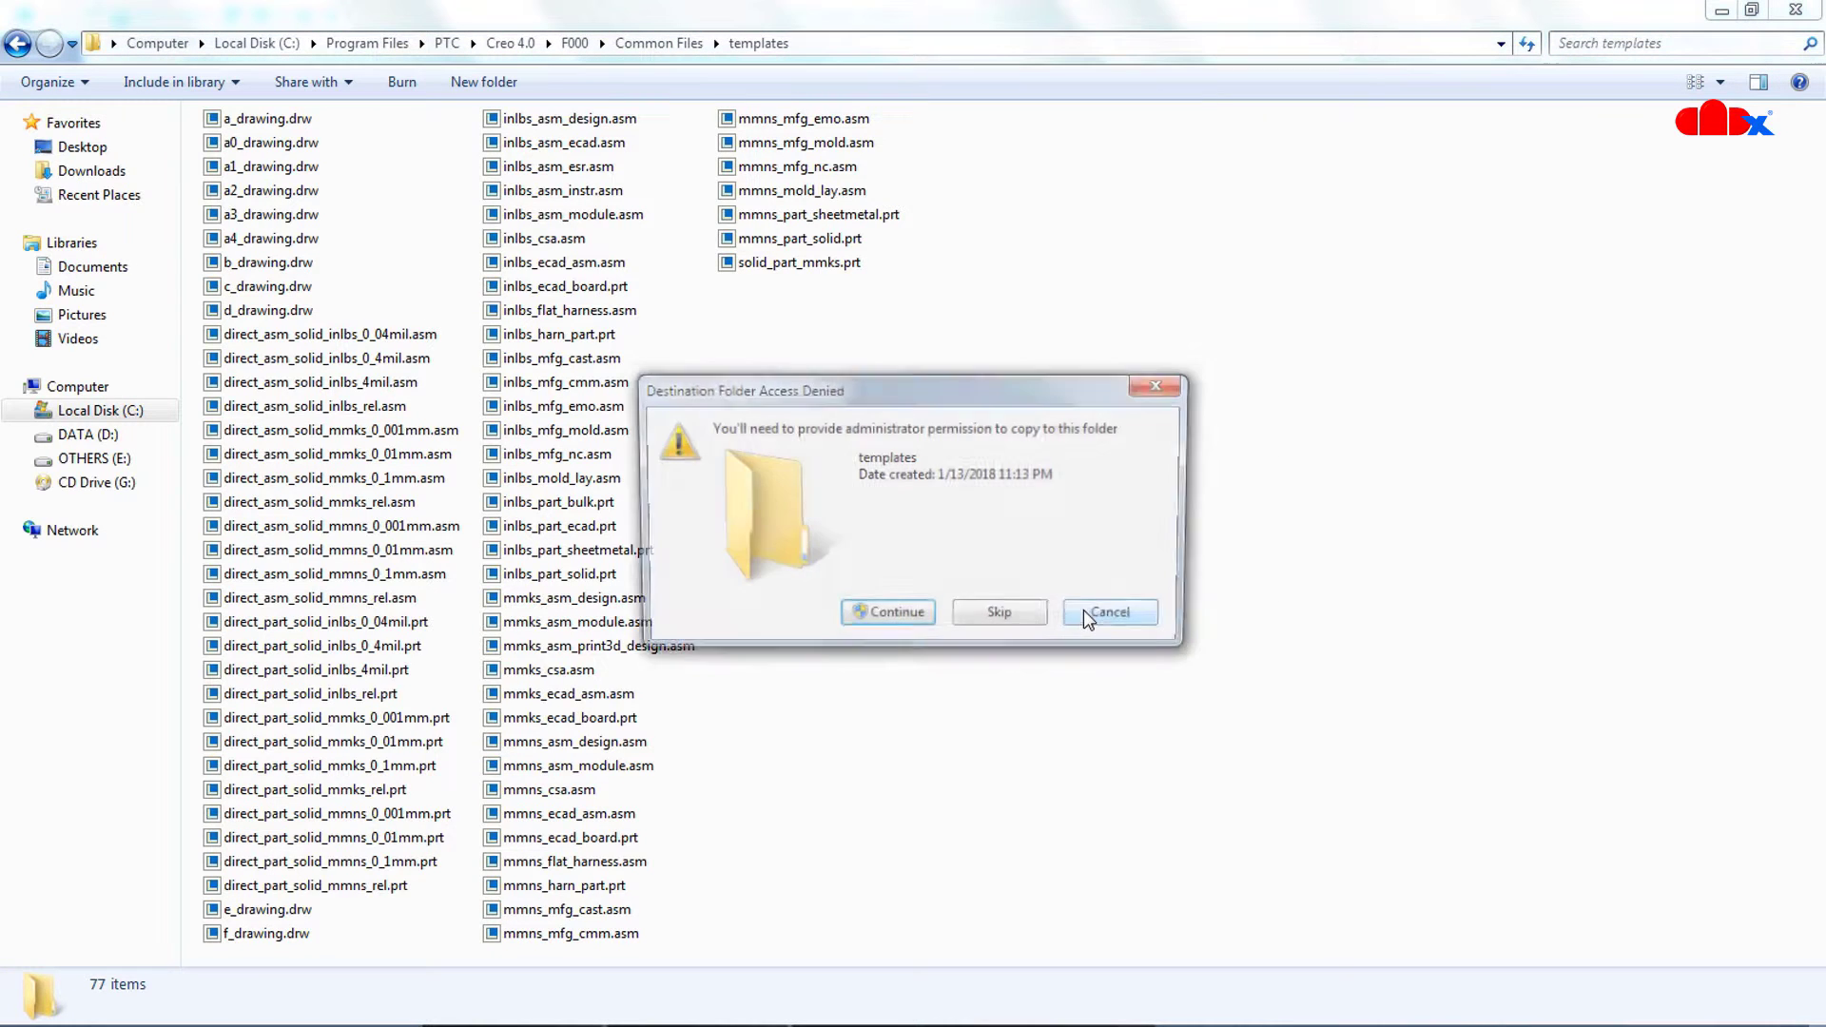
pyautogui.click(894, 617)
pyautogui.click(823, 504)
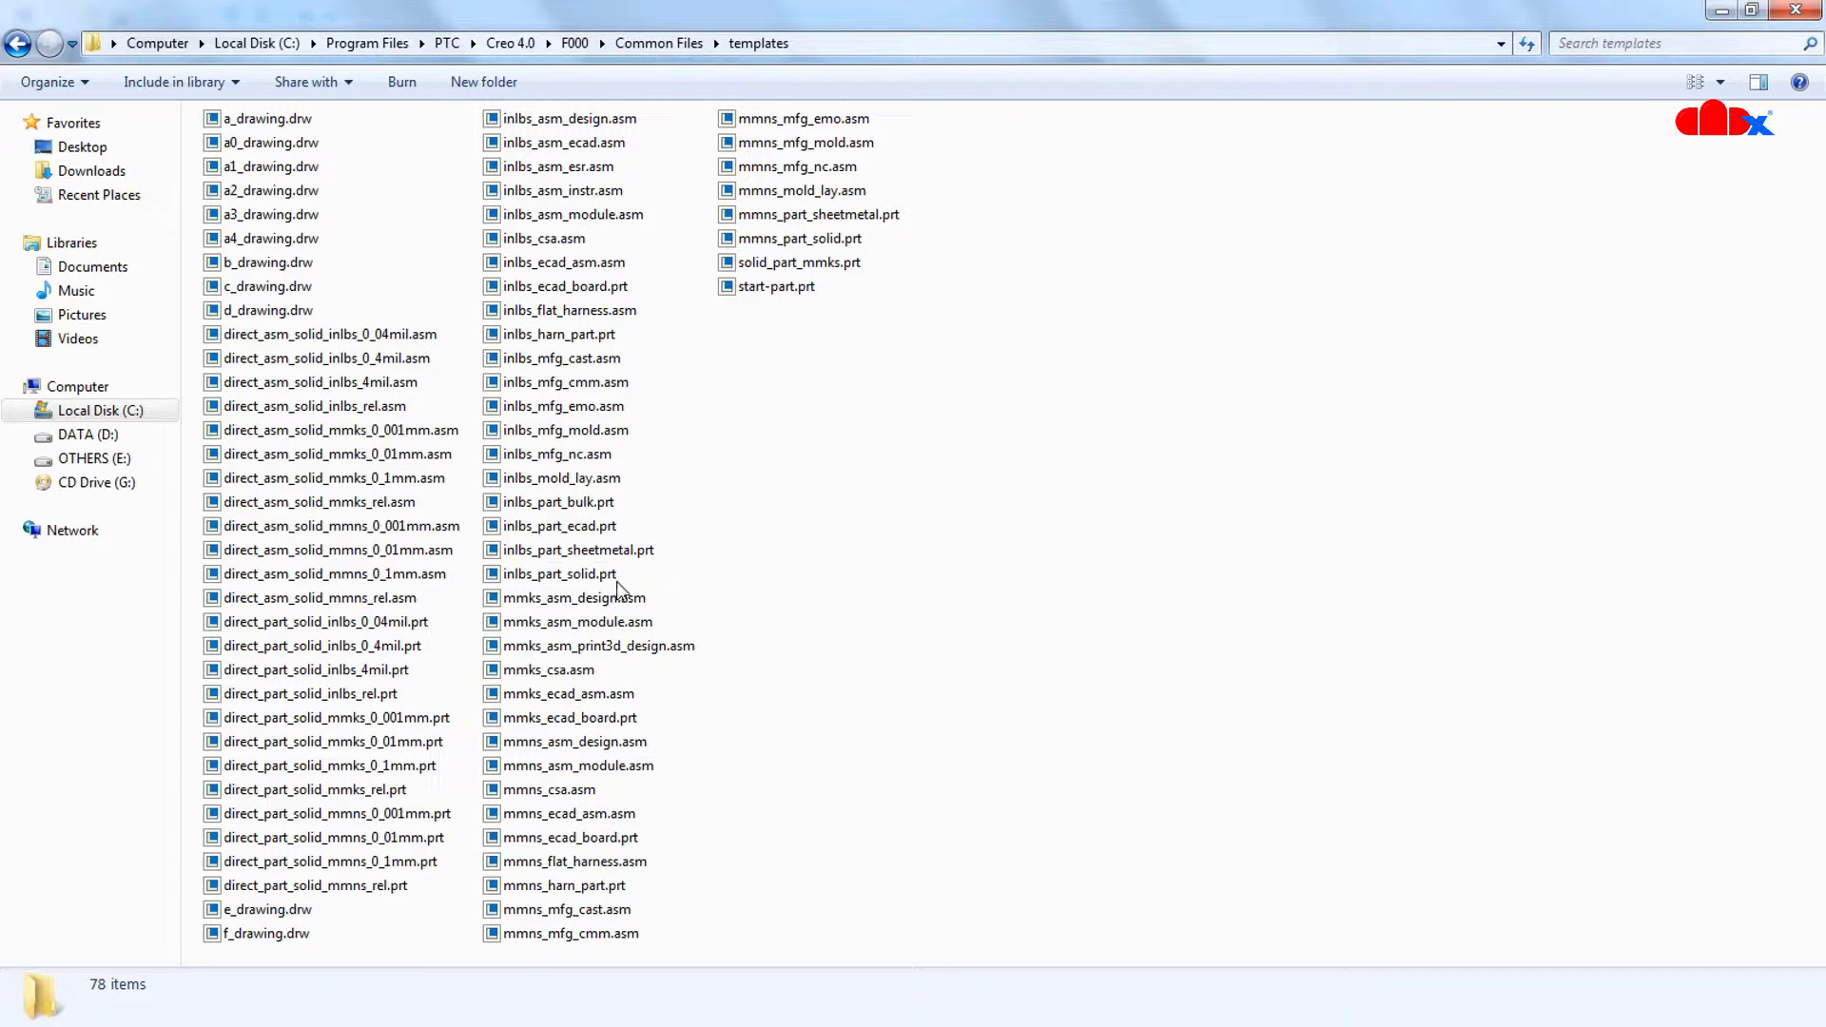
# Step: Trace the templates folder path from drive C through Program Files, PTC, Creo 4.0, F000 and Common Files, and locate start-part.prt there
pyautogui.click(584, 581)
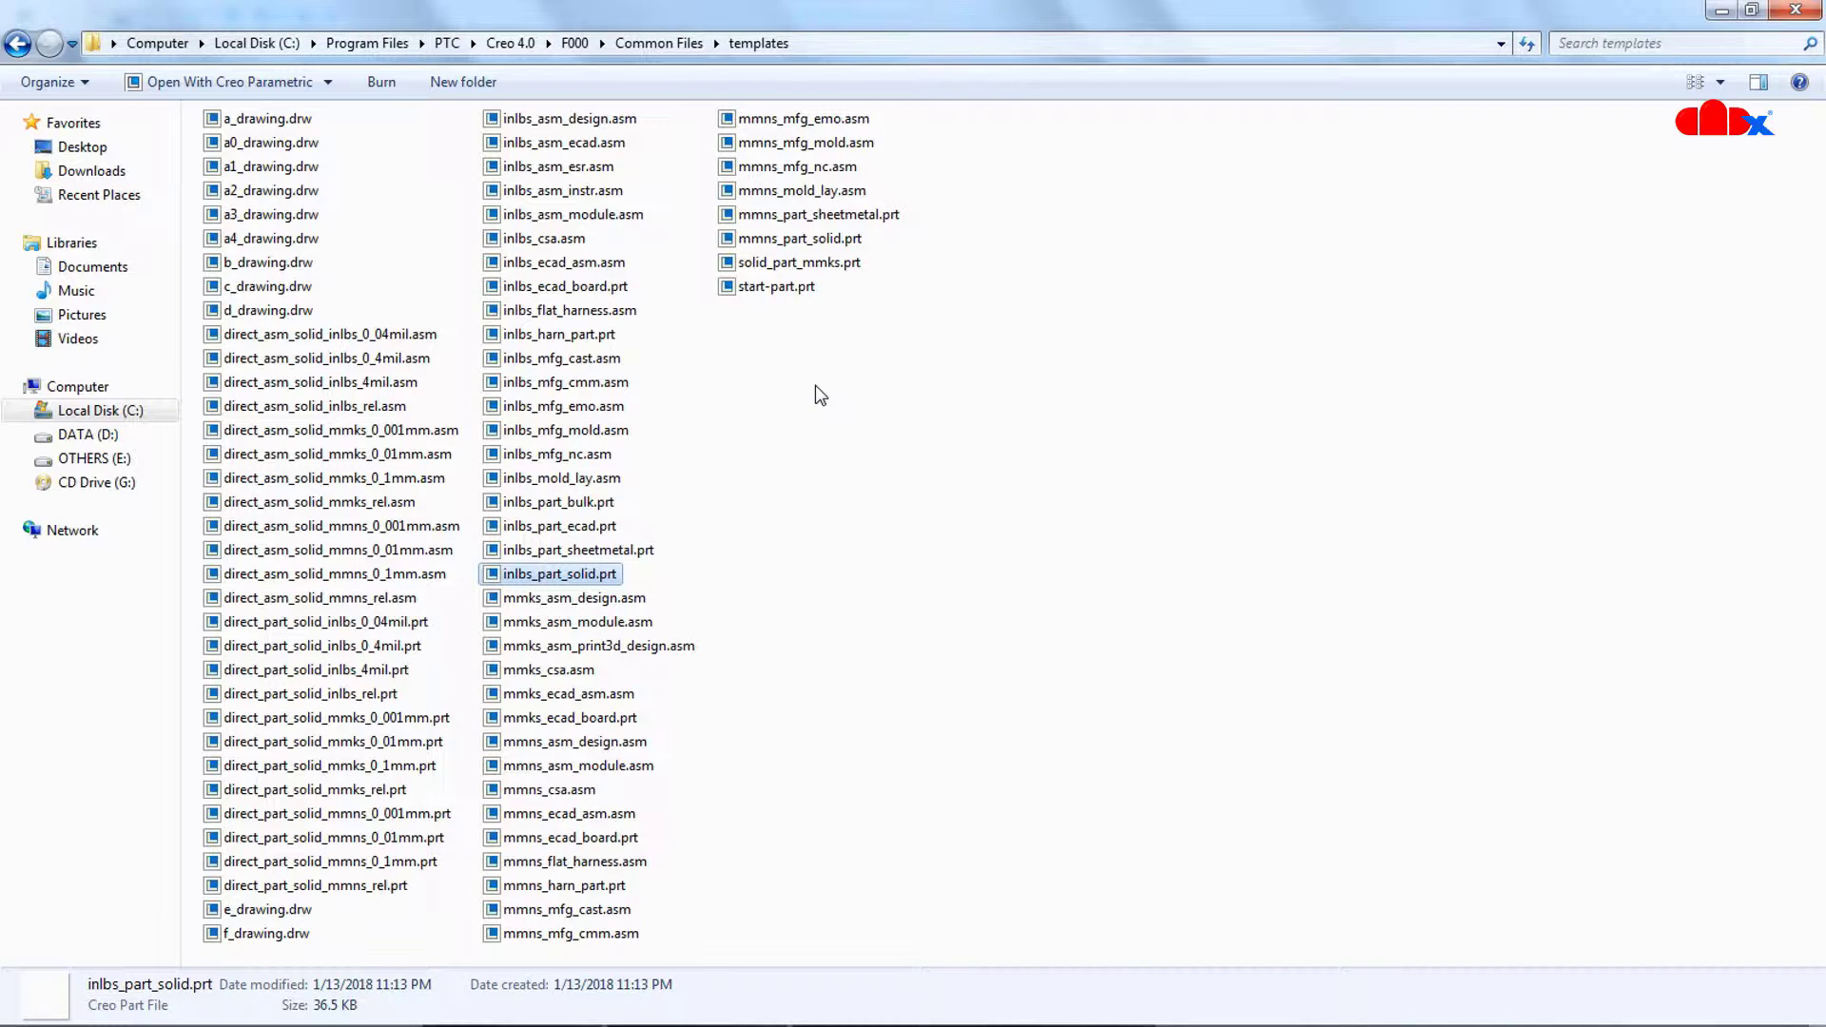
pyautogui.click(1008, 523)
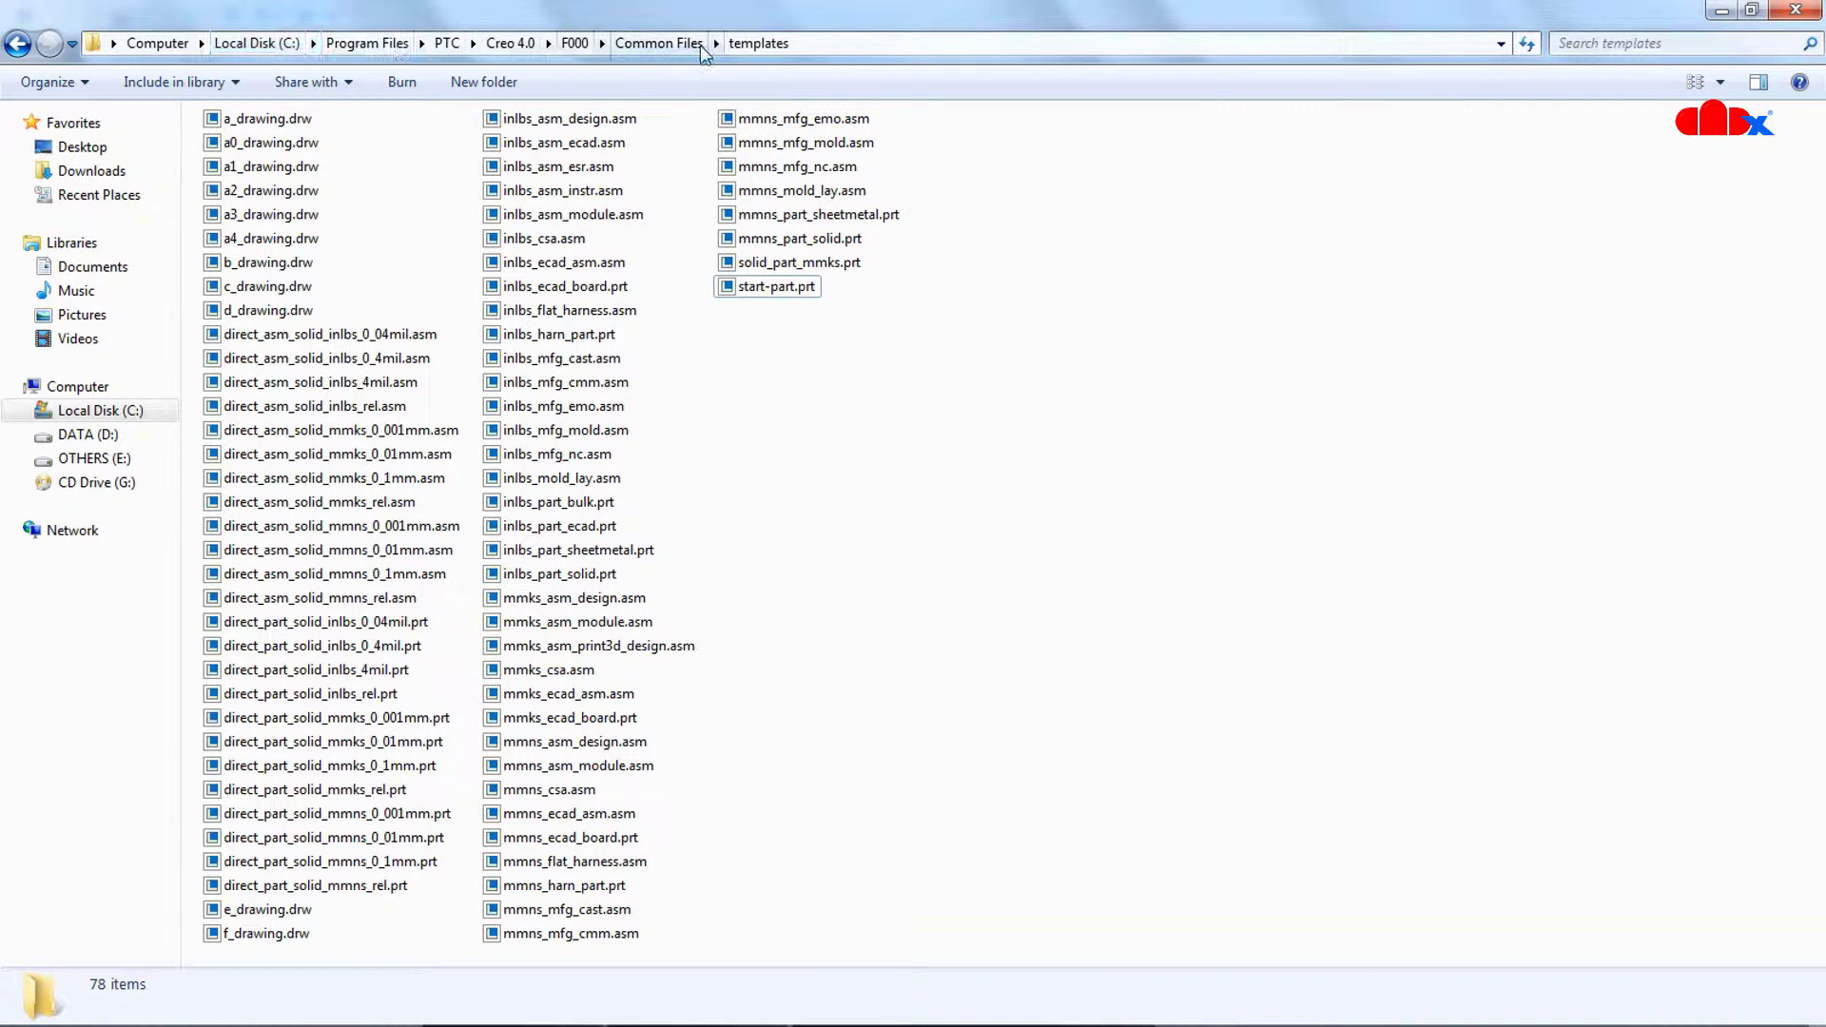
pyautogui.click(272, 41)
pyautogui.doubleClick(274, 221)
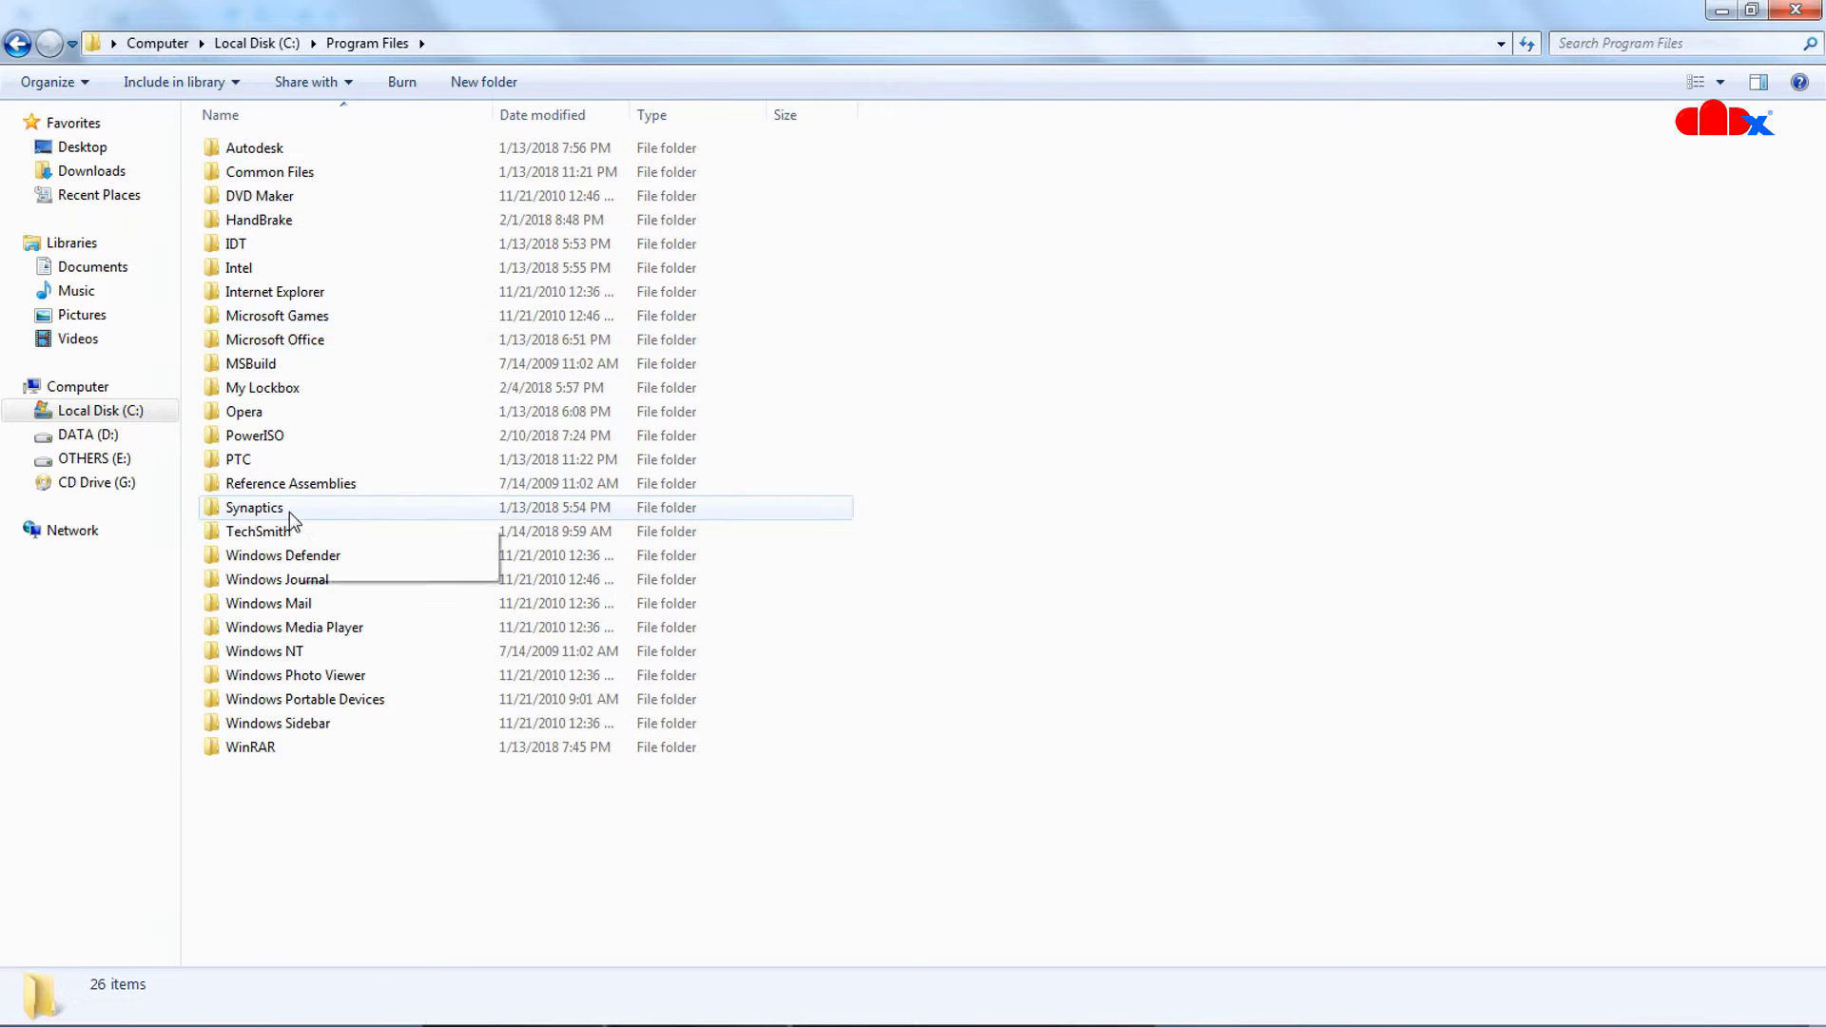
pyautogui.doubleClick(249, 459)
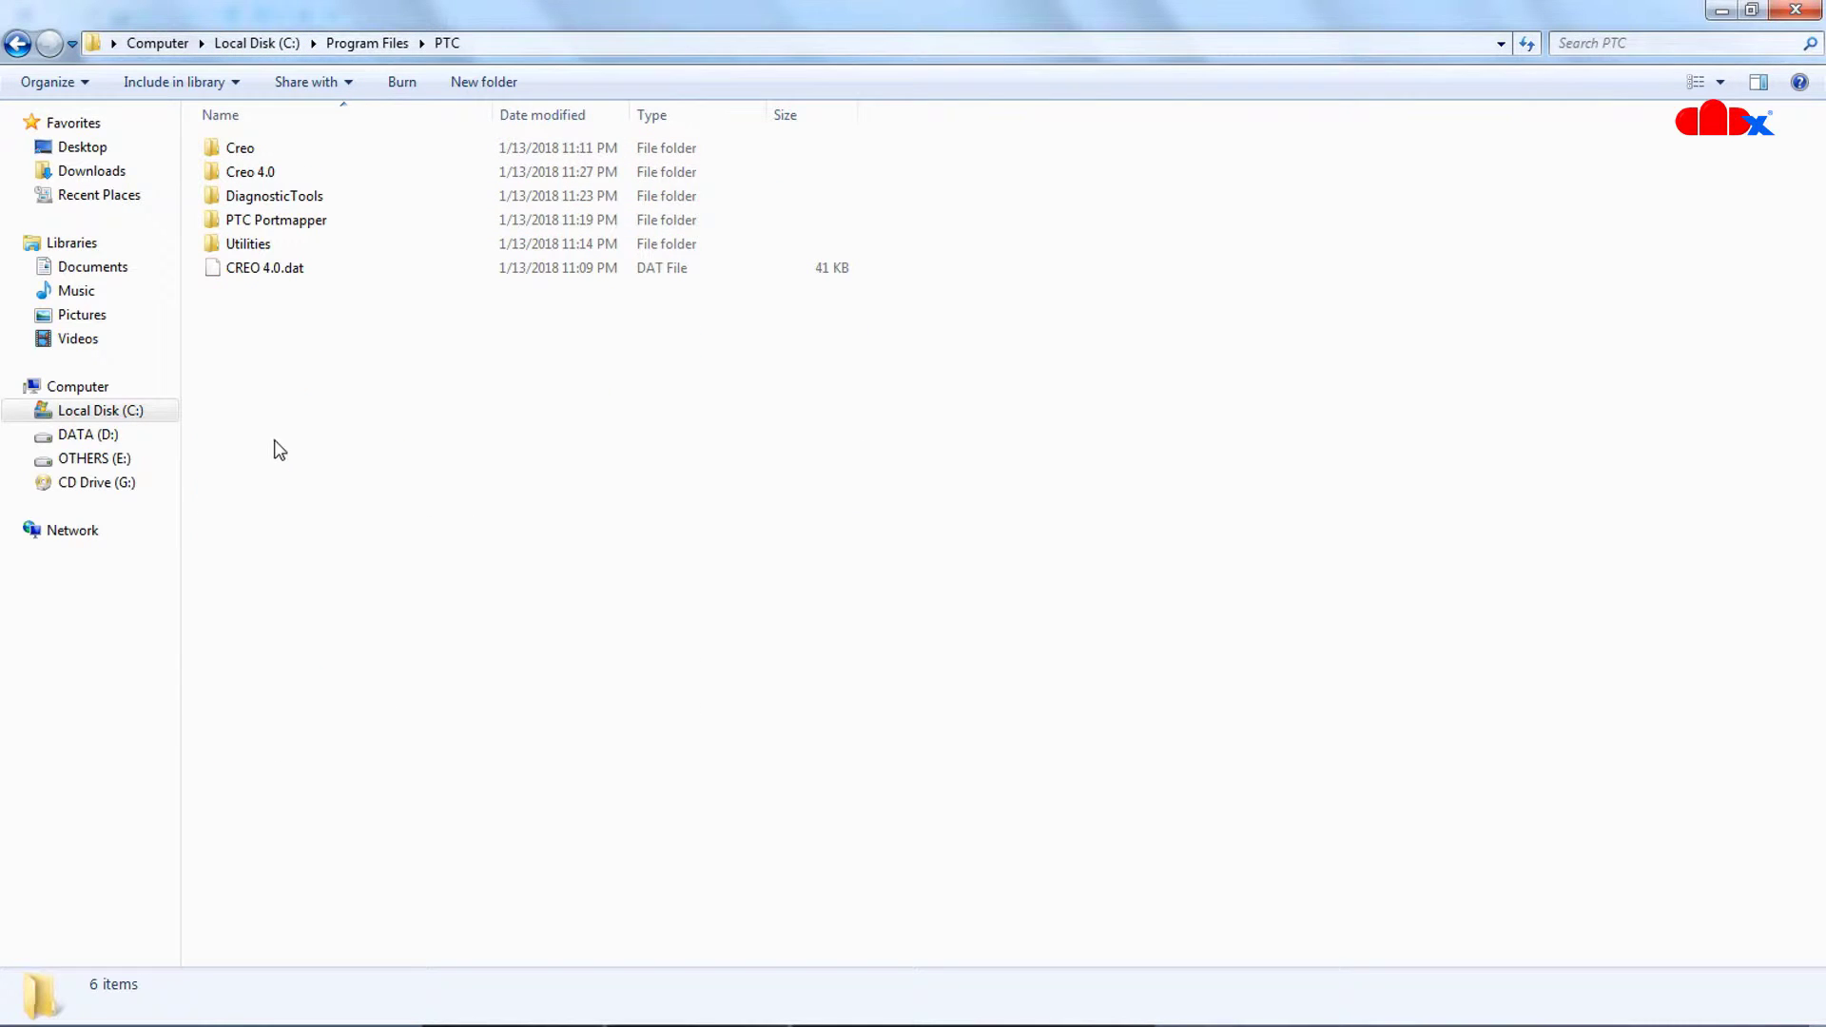
pyautogui.doubleClick(274, 174)
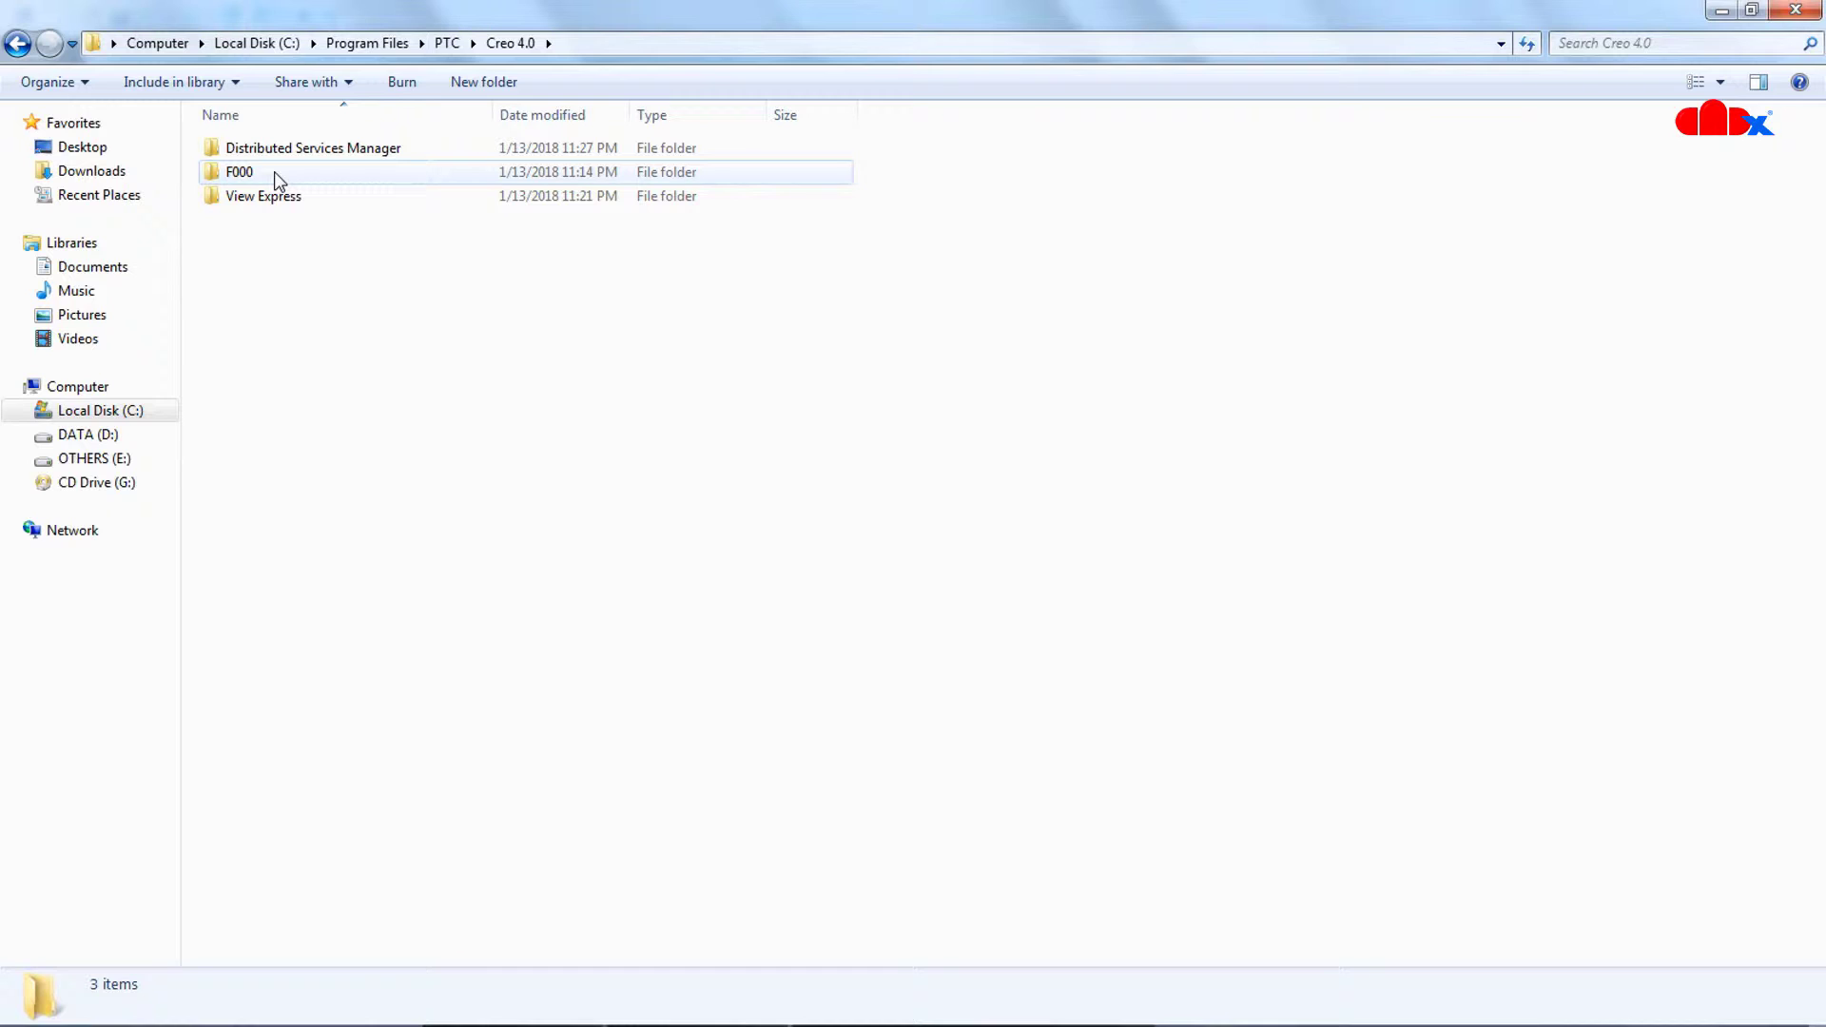
pyautogui.doubleClick(275, 174)
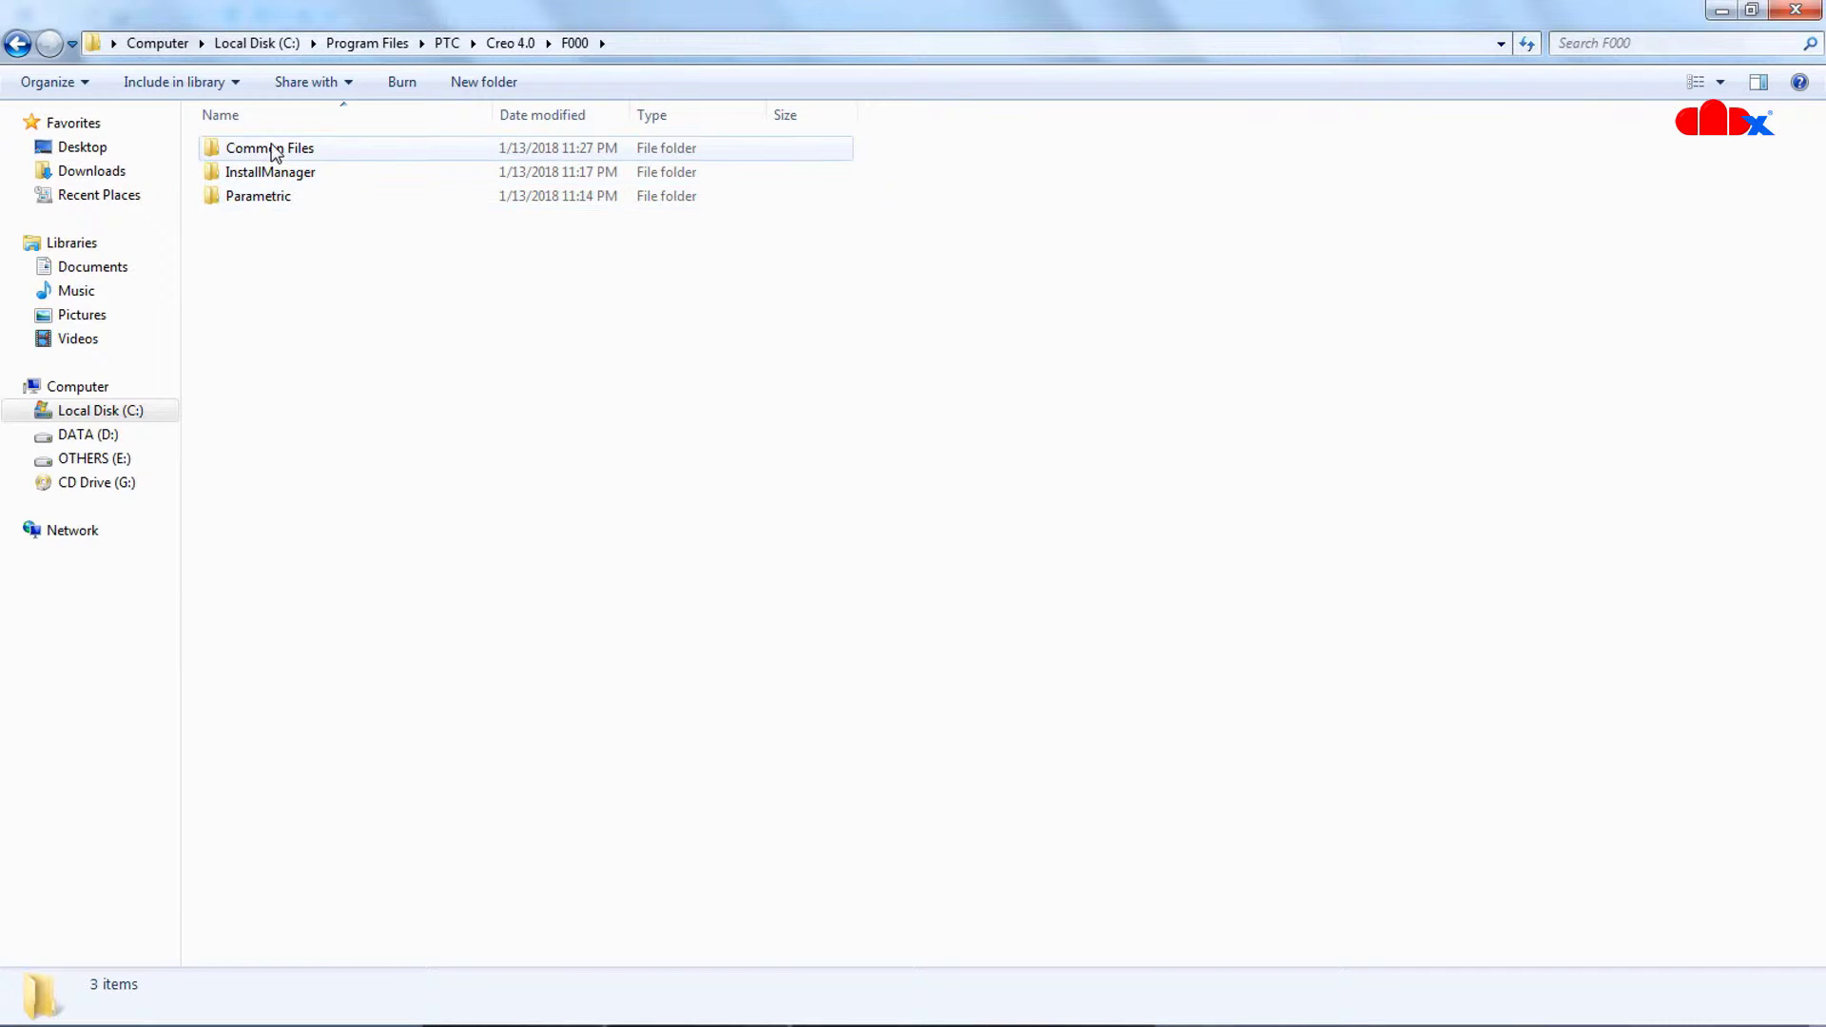
pyautogui.doubleClick(323, 149)
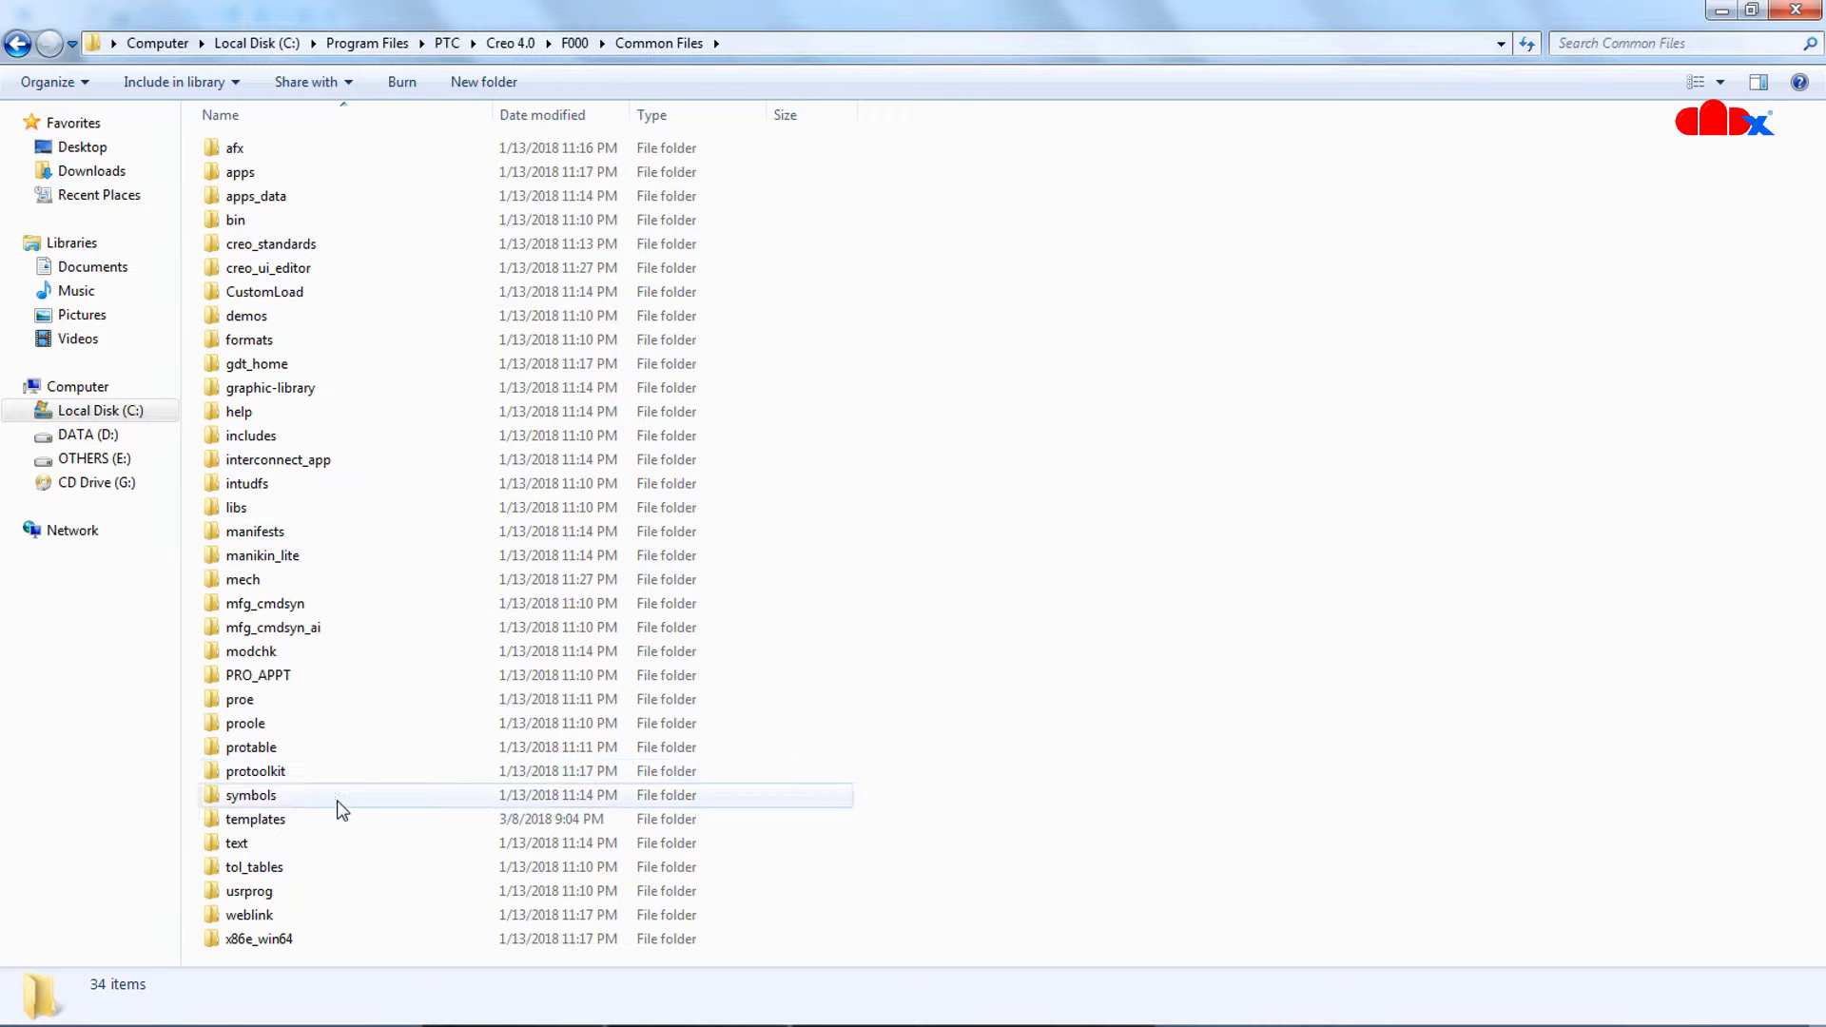
pyautogui.click(285, 822)
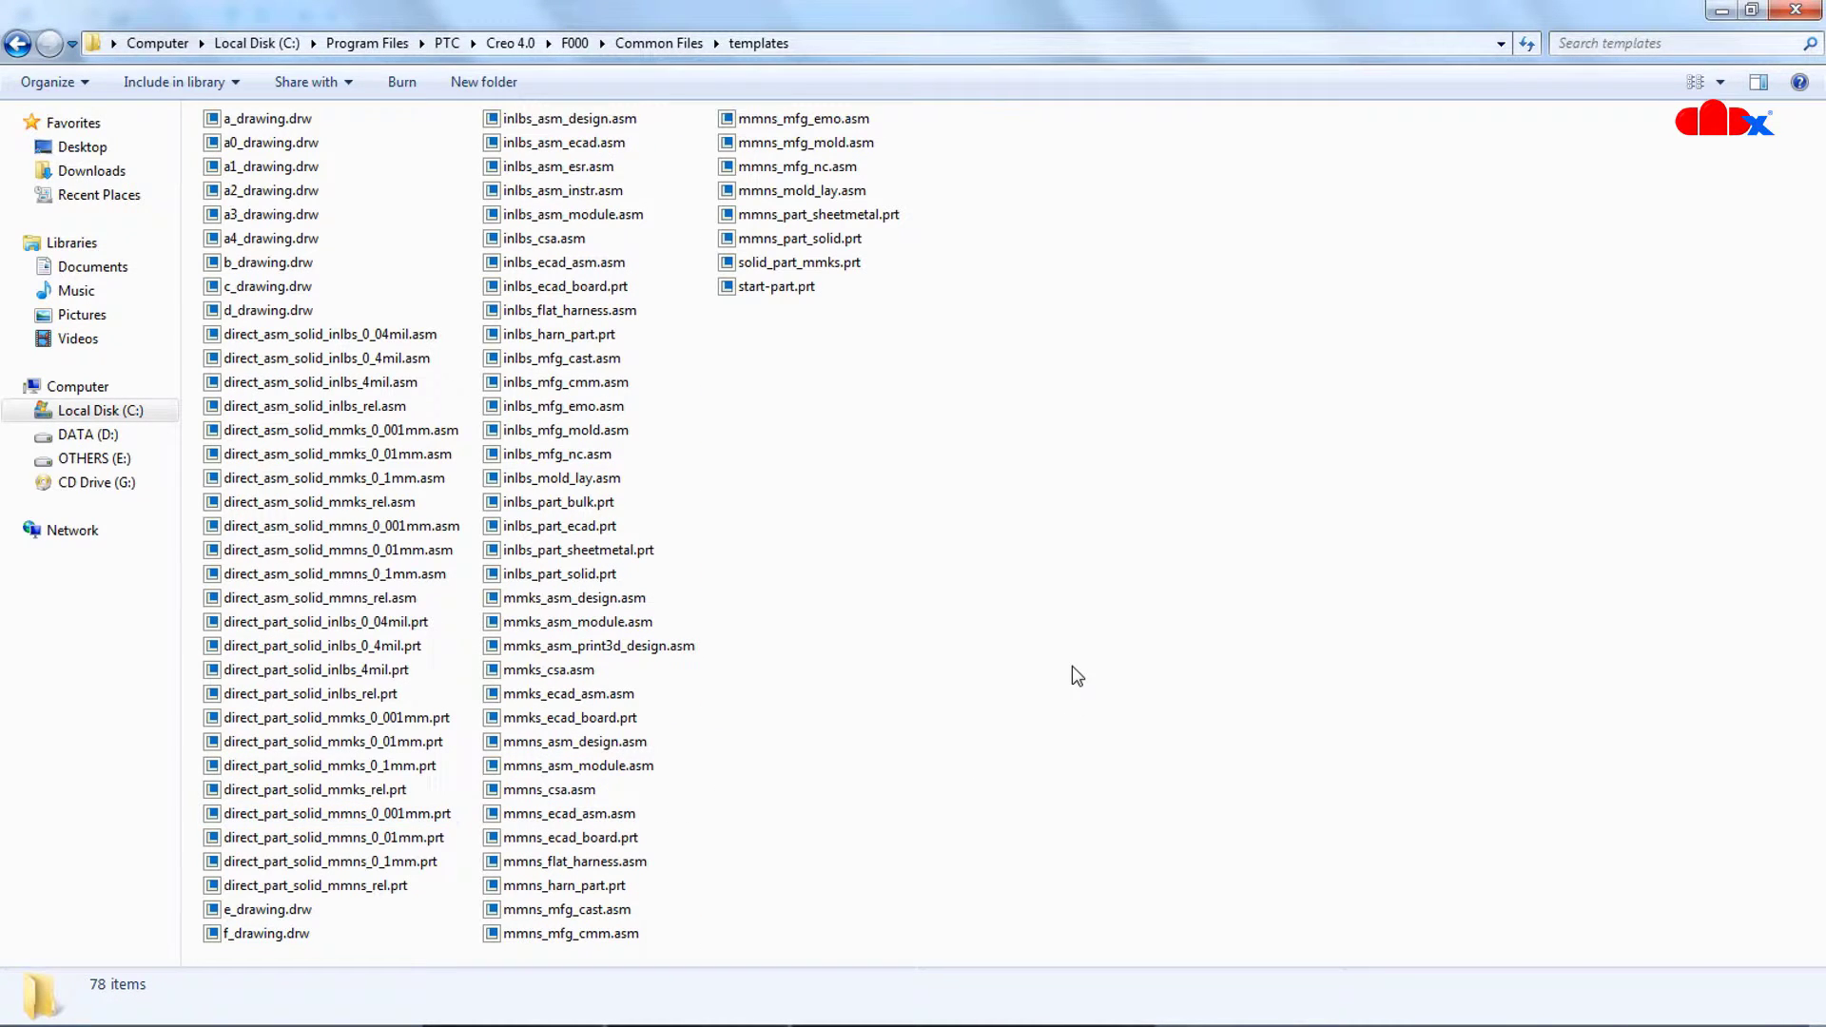
pyautogui.click(752, 291)
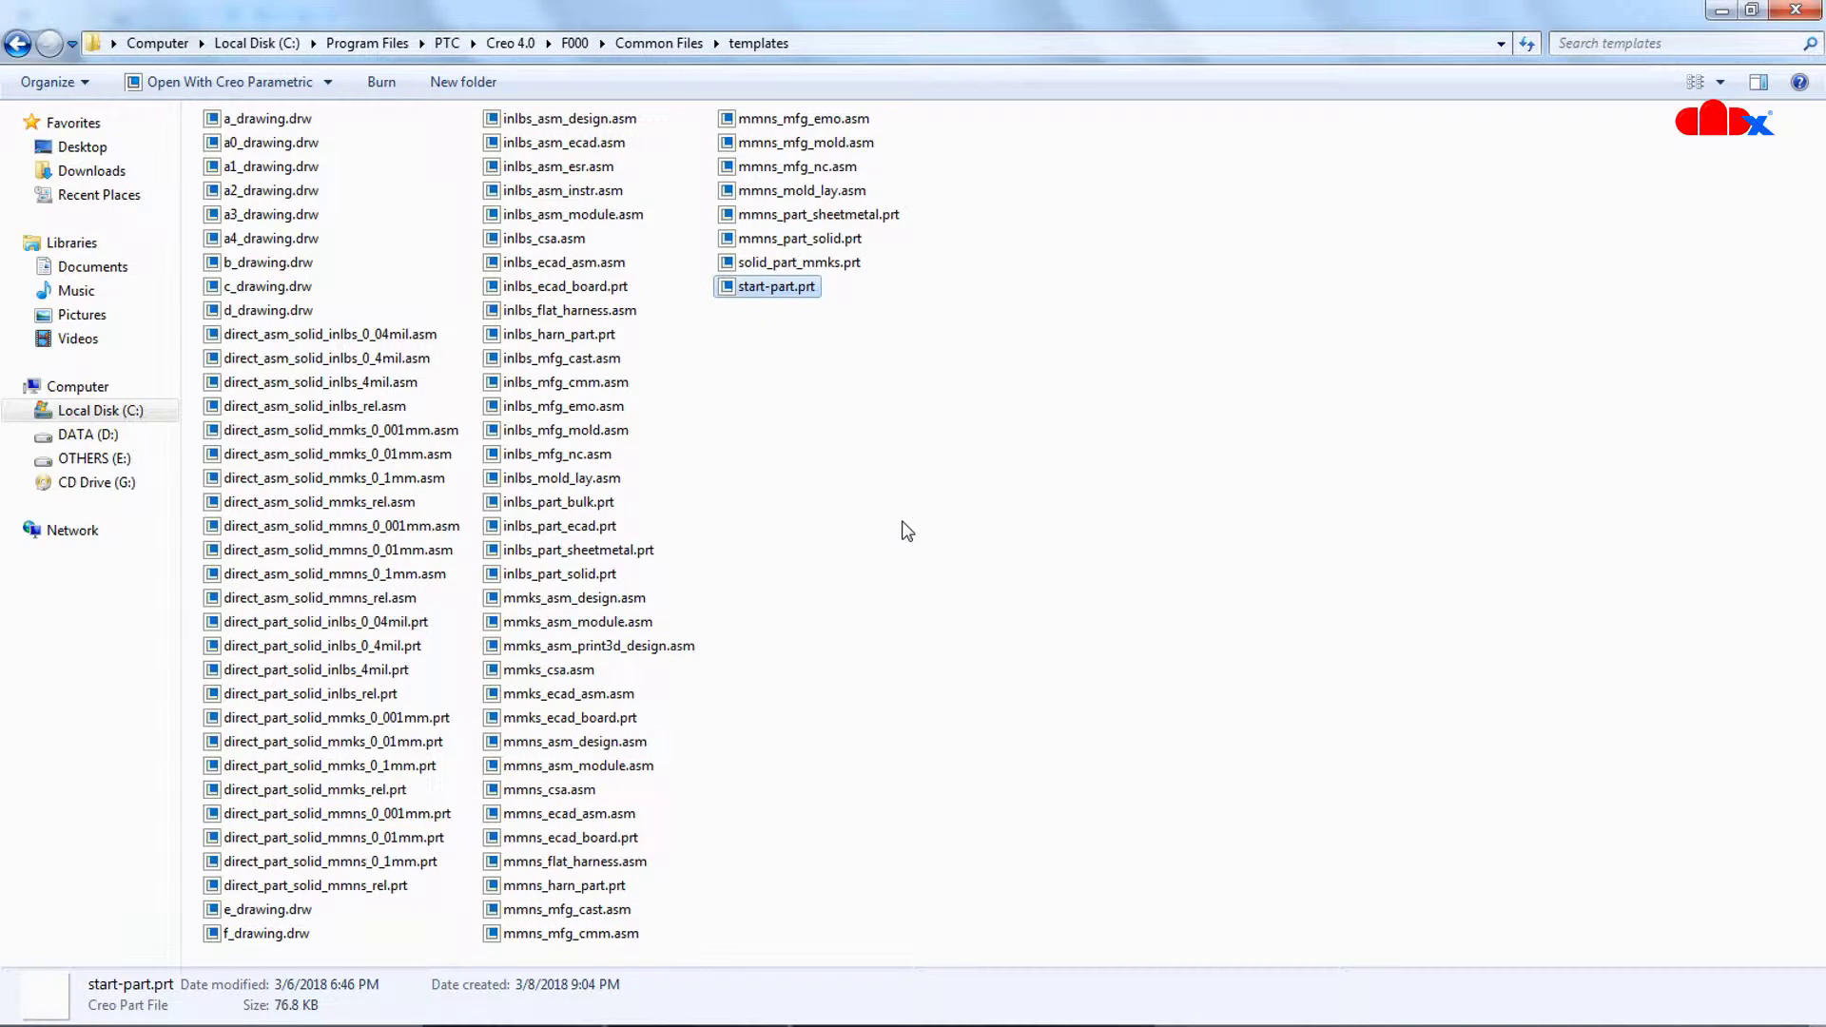
pyautogui.click(951, 454)
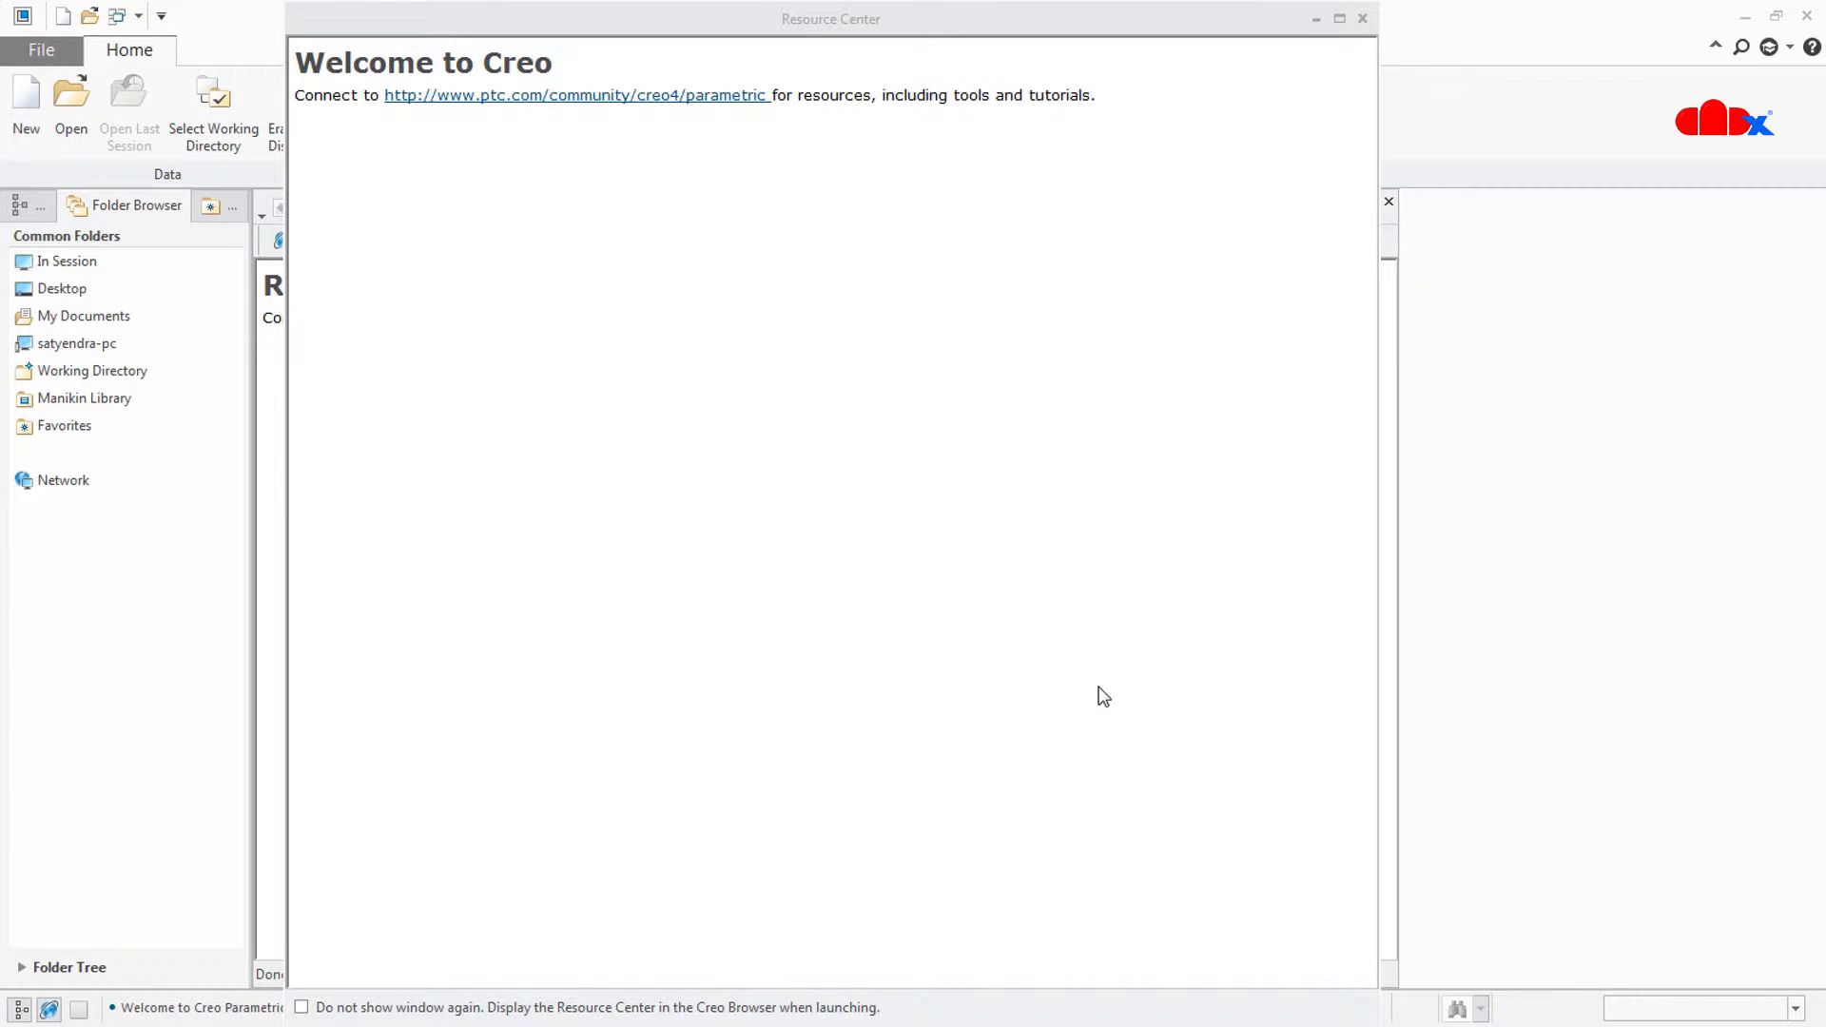
# Step: Dismiss the Resource Center and create a new solid part from the start-part template instead of the default one, leaving its parameters blank
pyautogui.click(1362, 18)
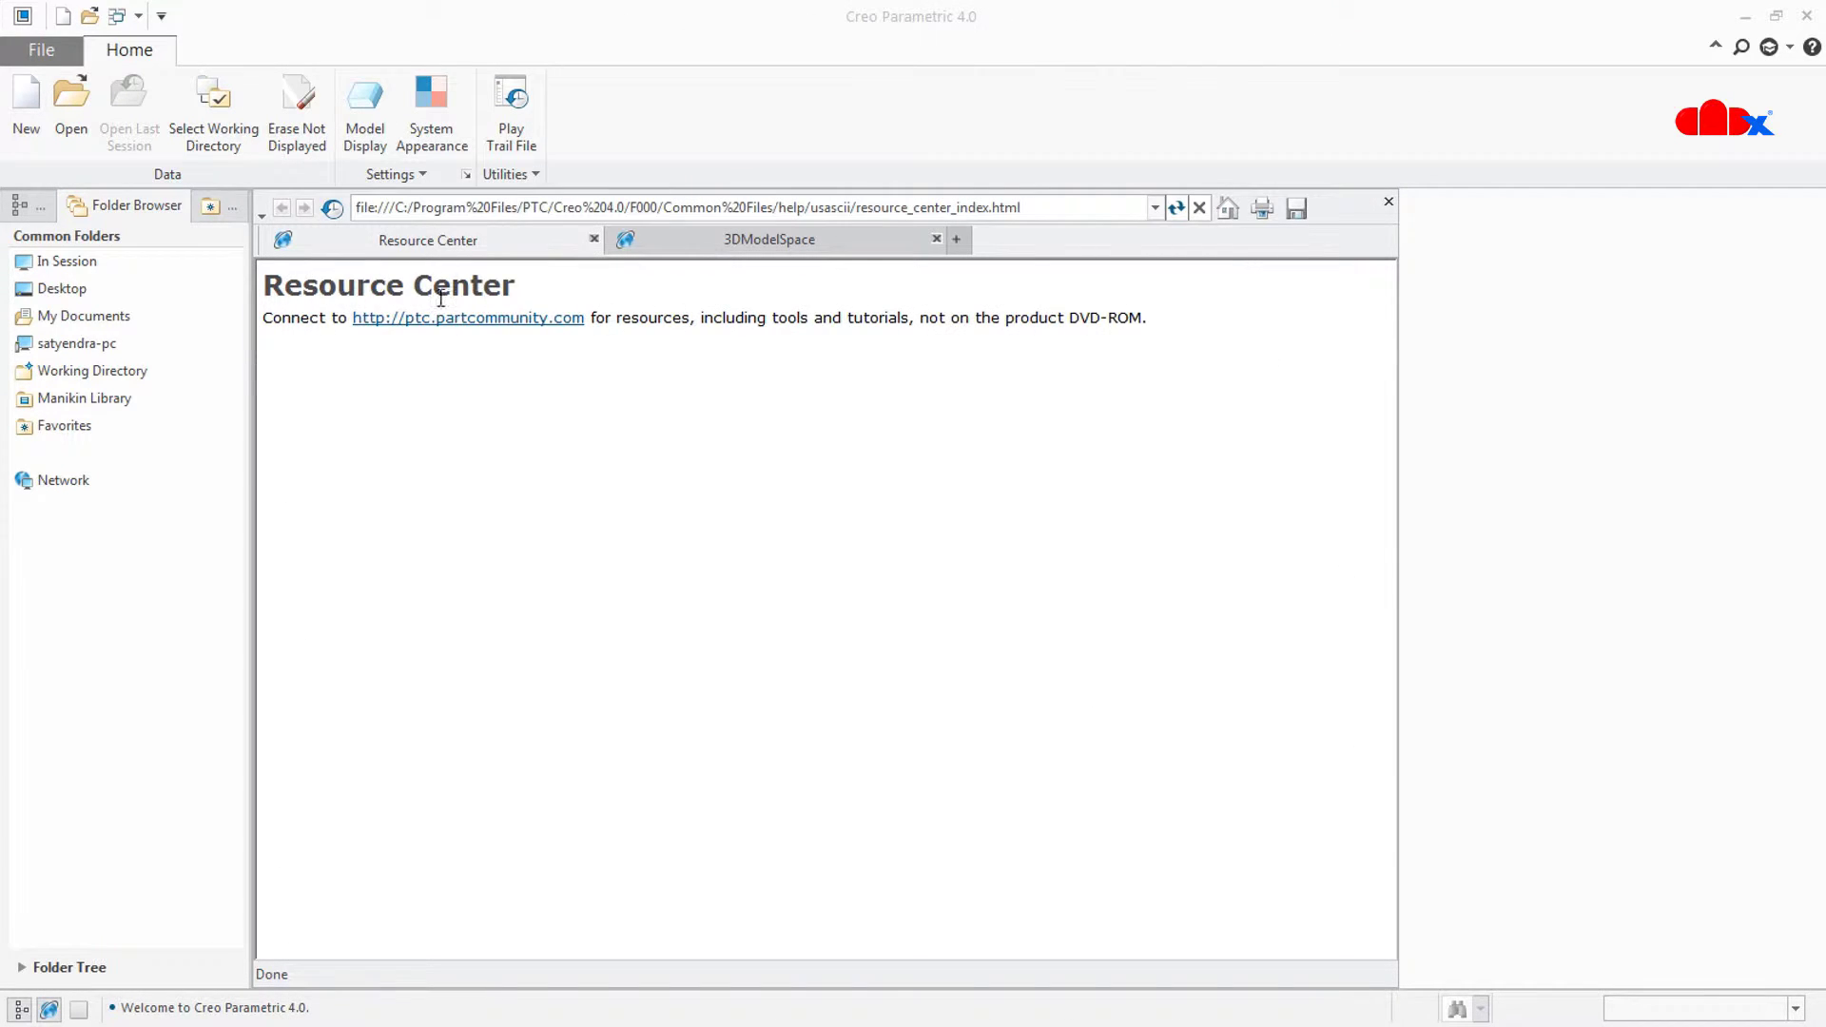
pyautogui.click(26, 109)
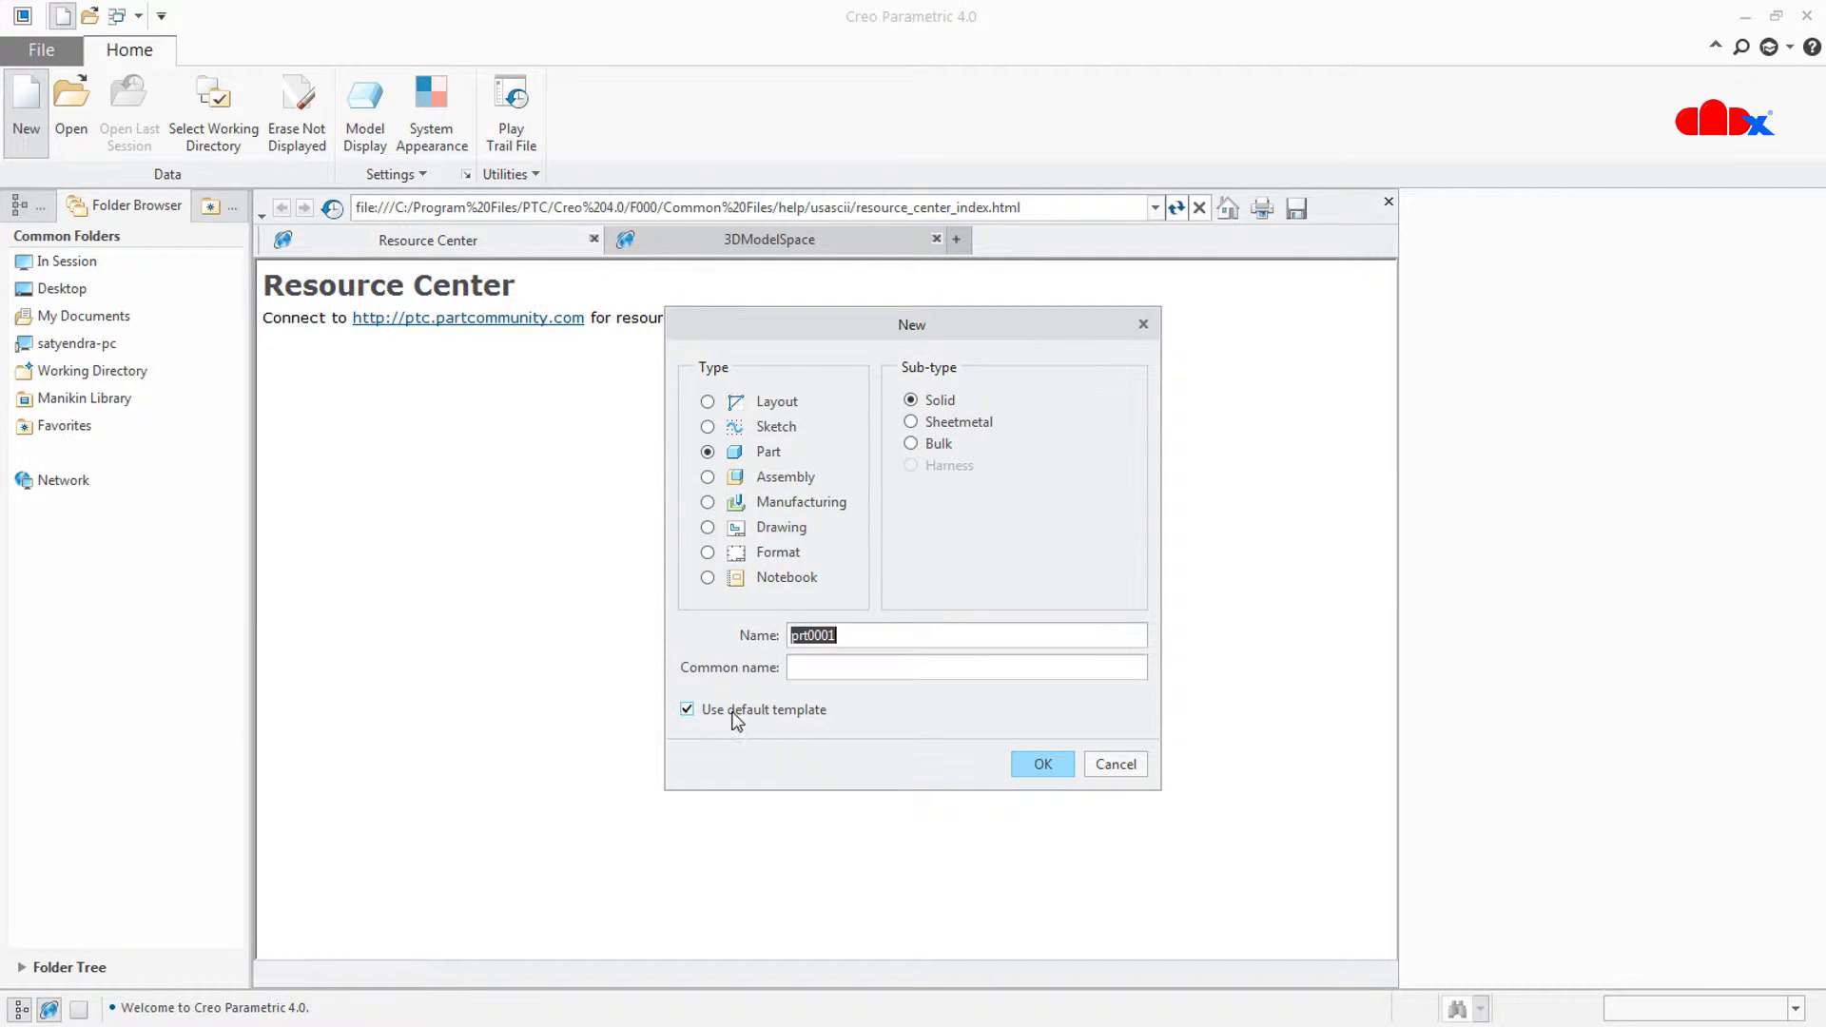
pyautogui.click(688, 709)
pyautogui.click(1031, 762)
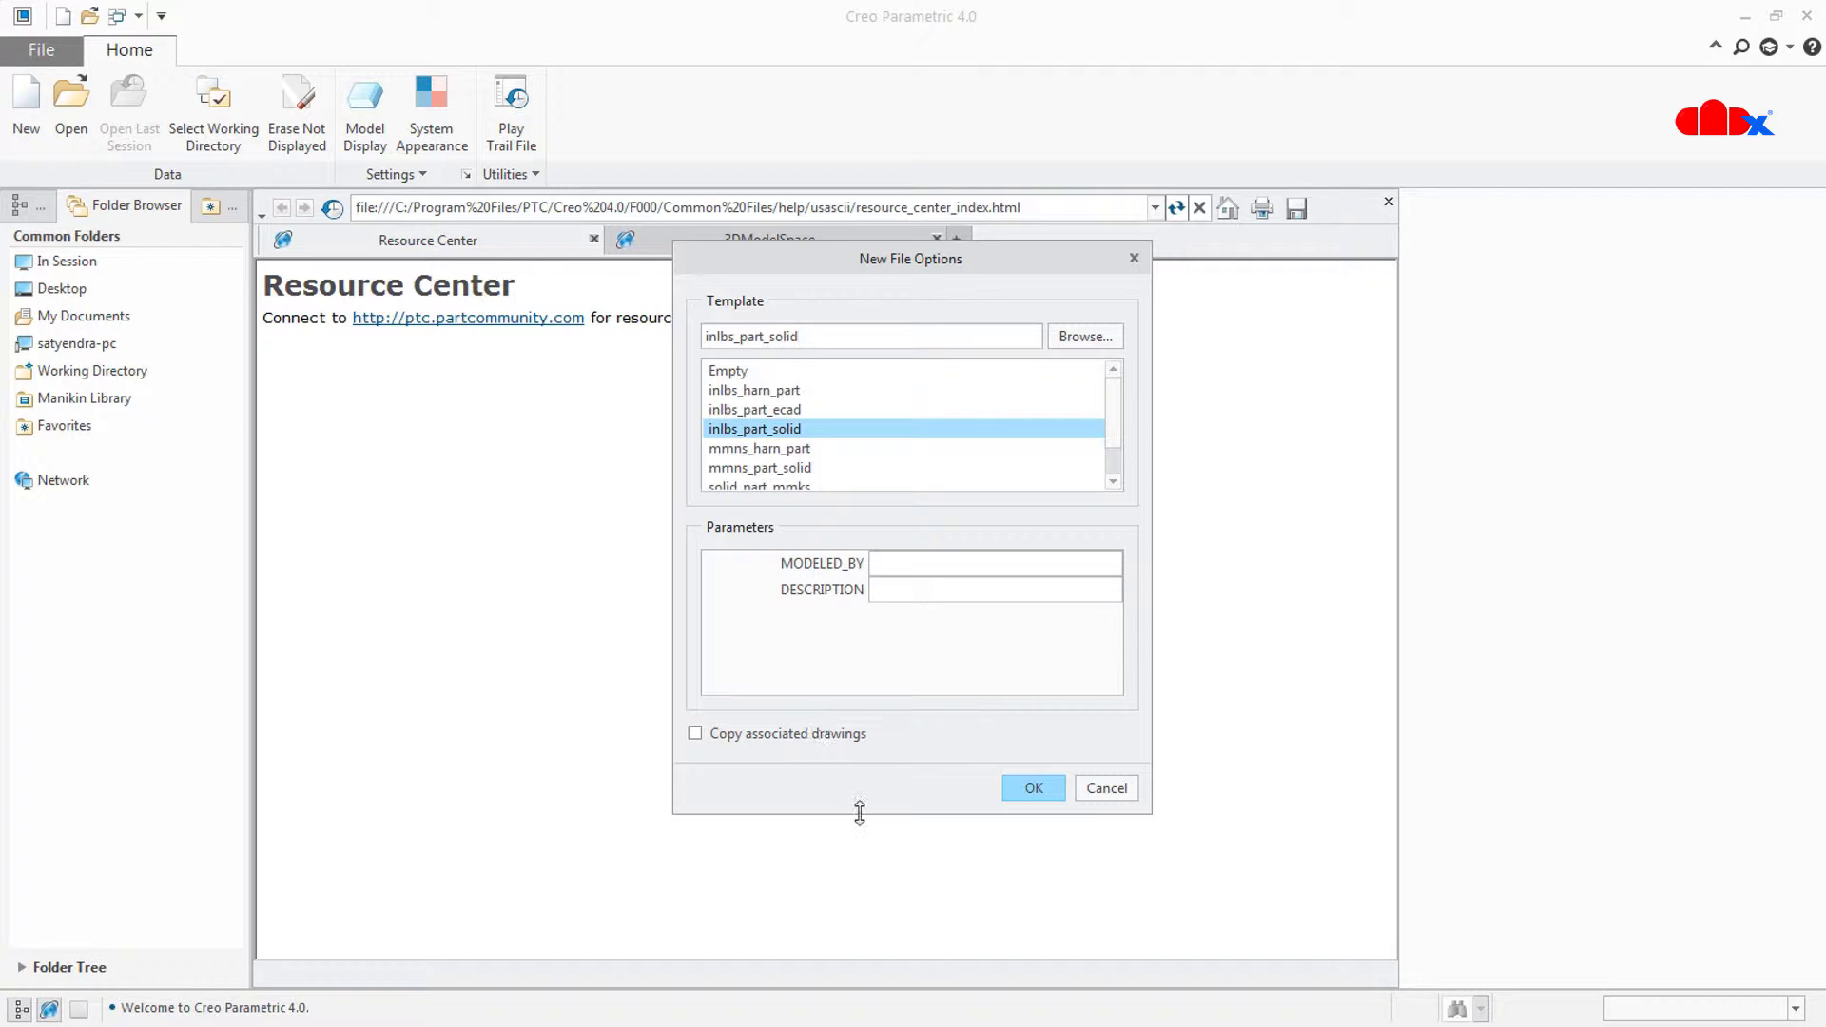
pyautogui.moveTo(860, 818); pyautogui.dragTo(833, 896)
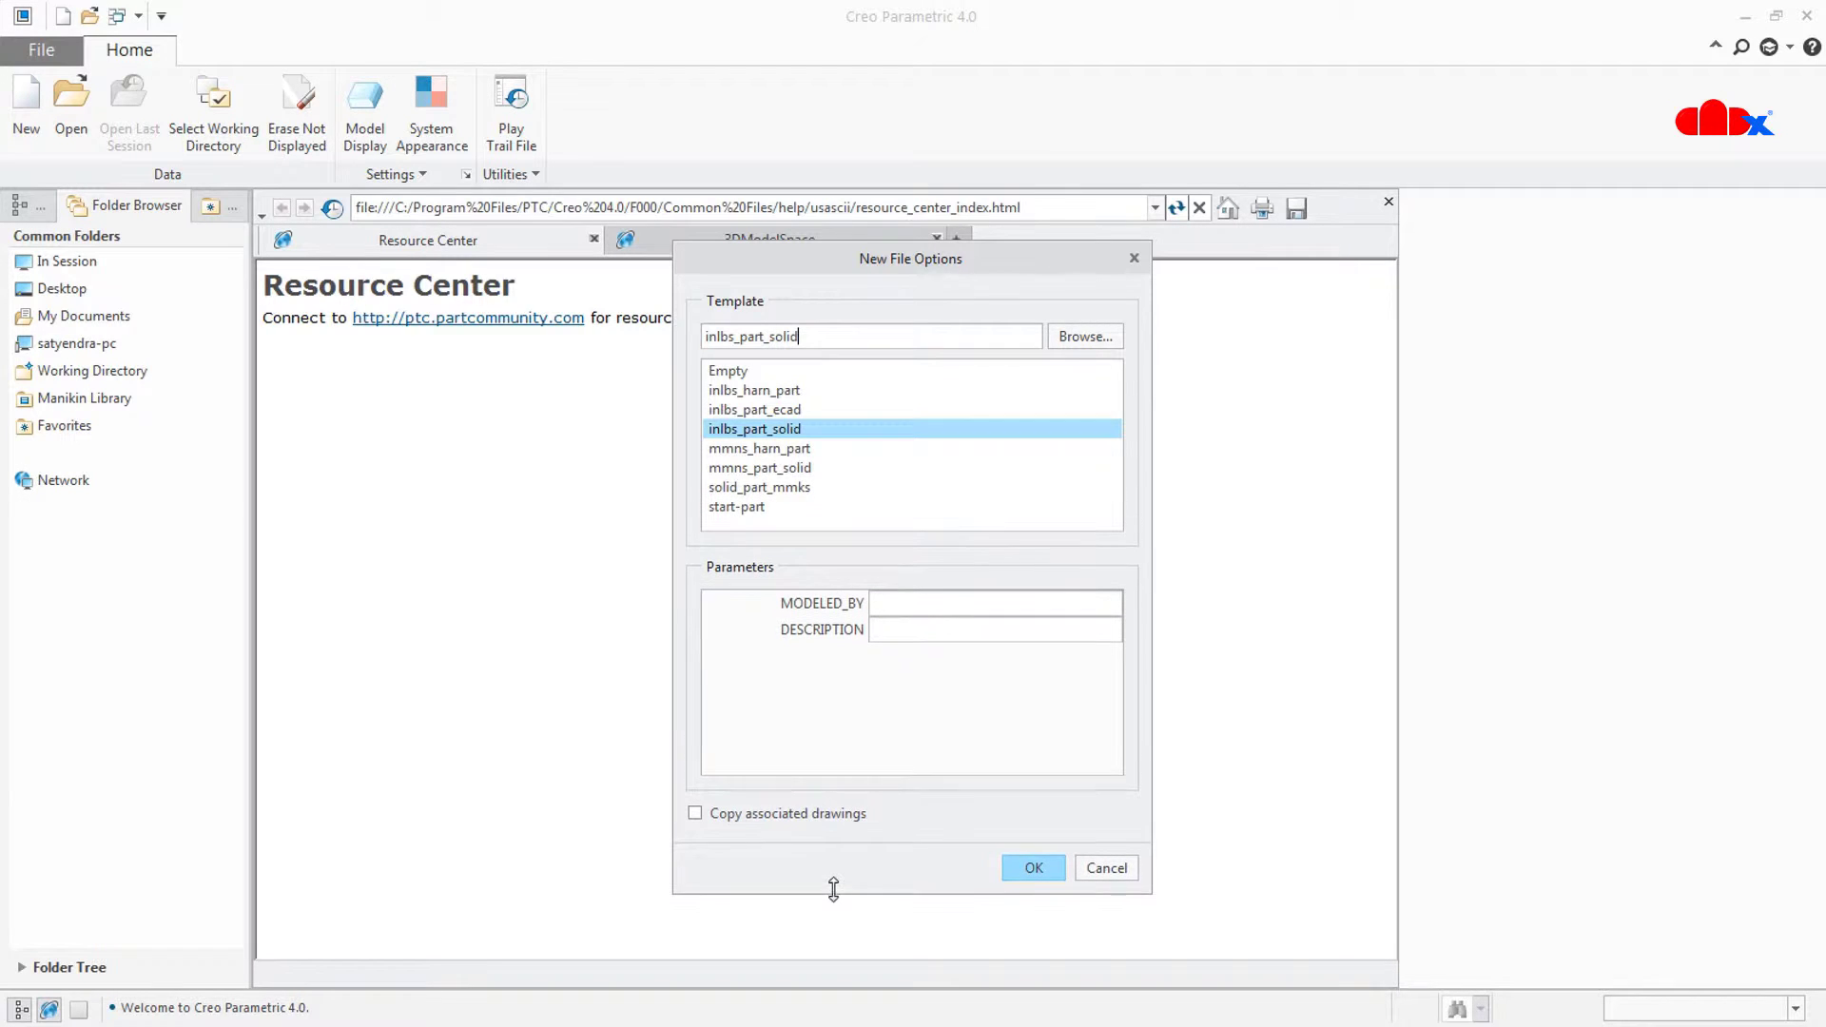
pyautogui.click(741, 508)
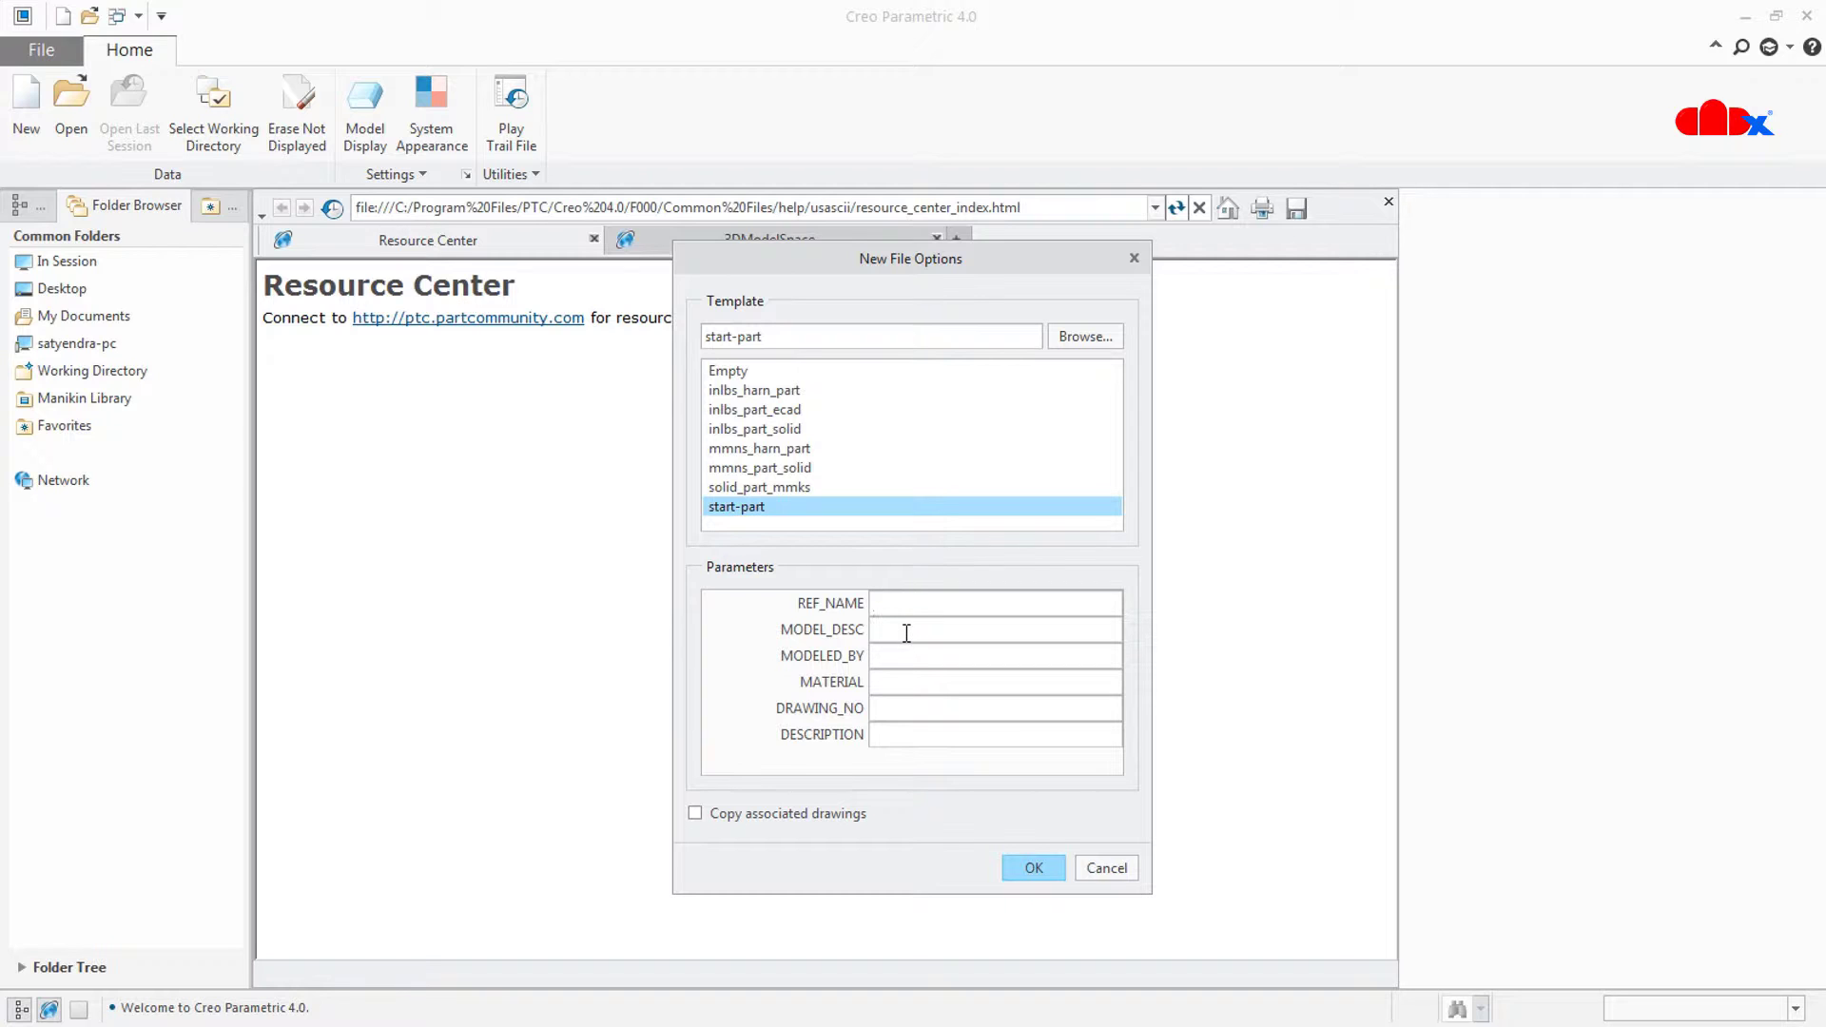
pyautogui.click(892, 708)
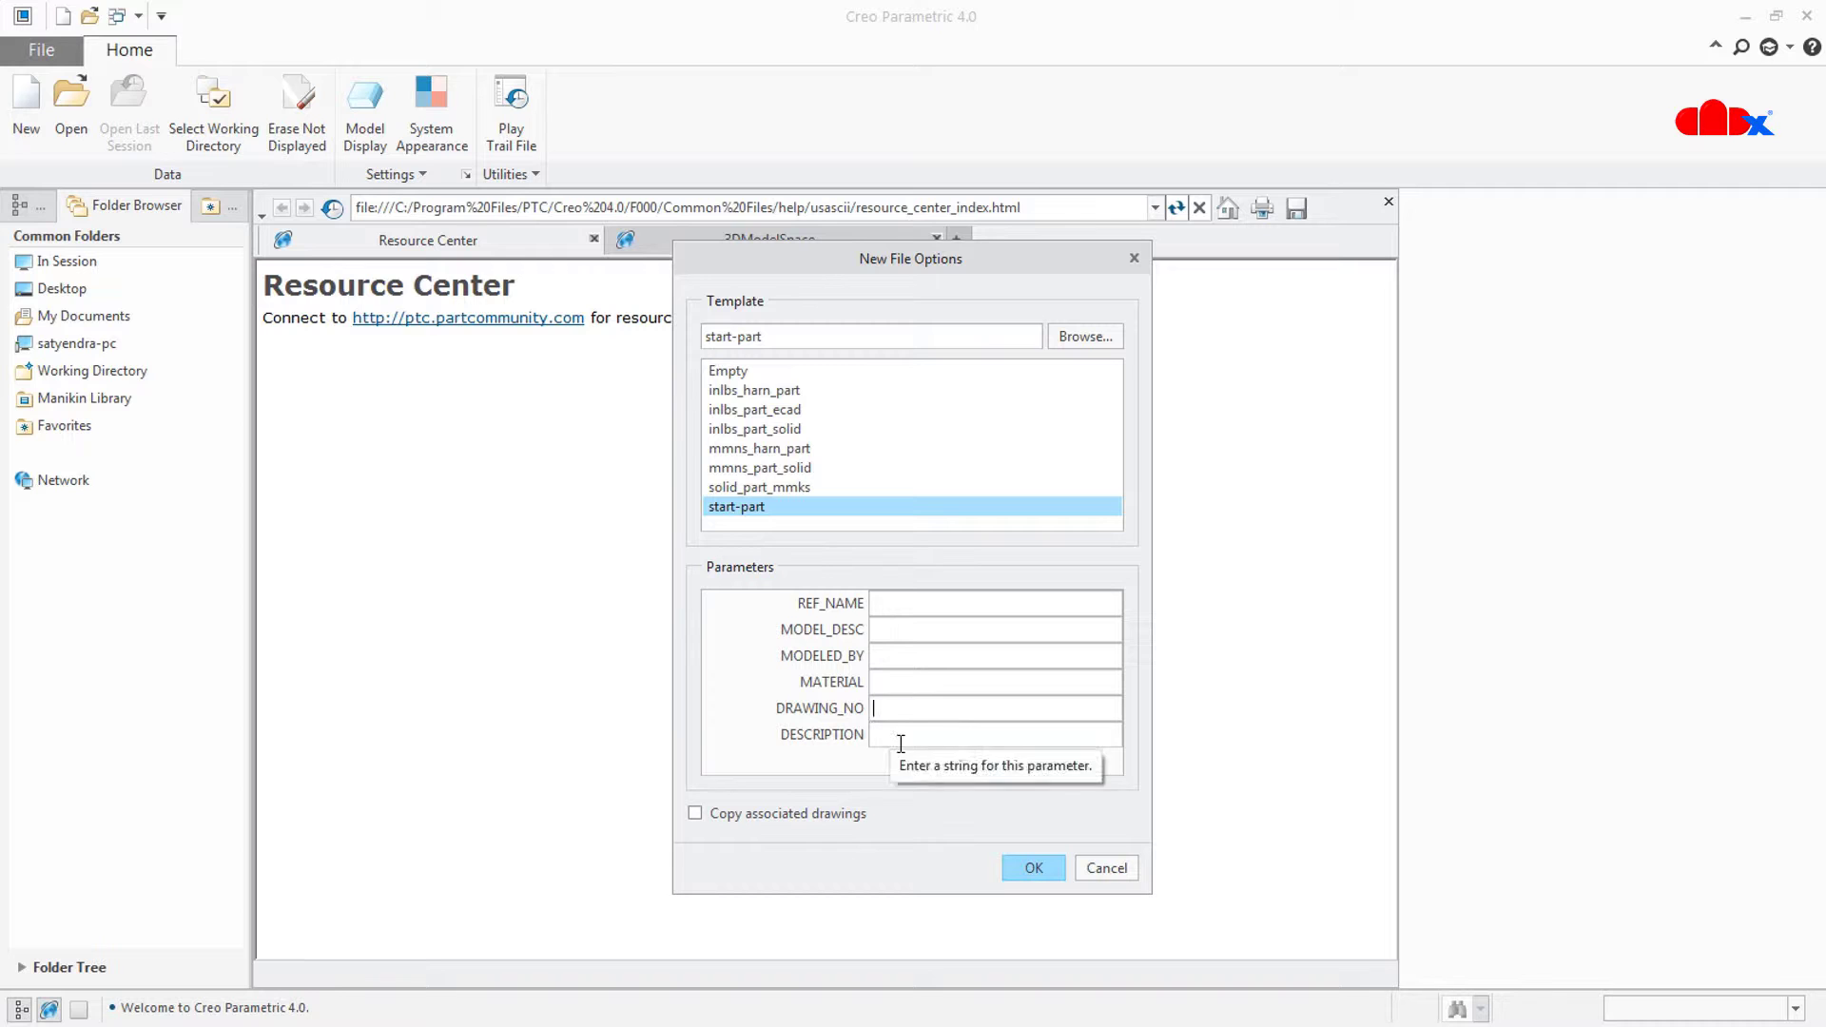
pyautogui.click(1027, 868)
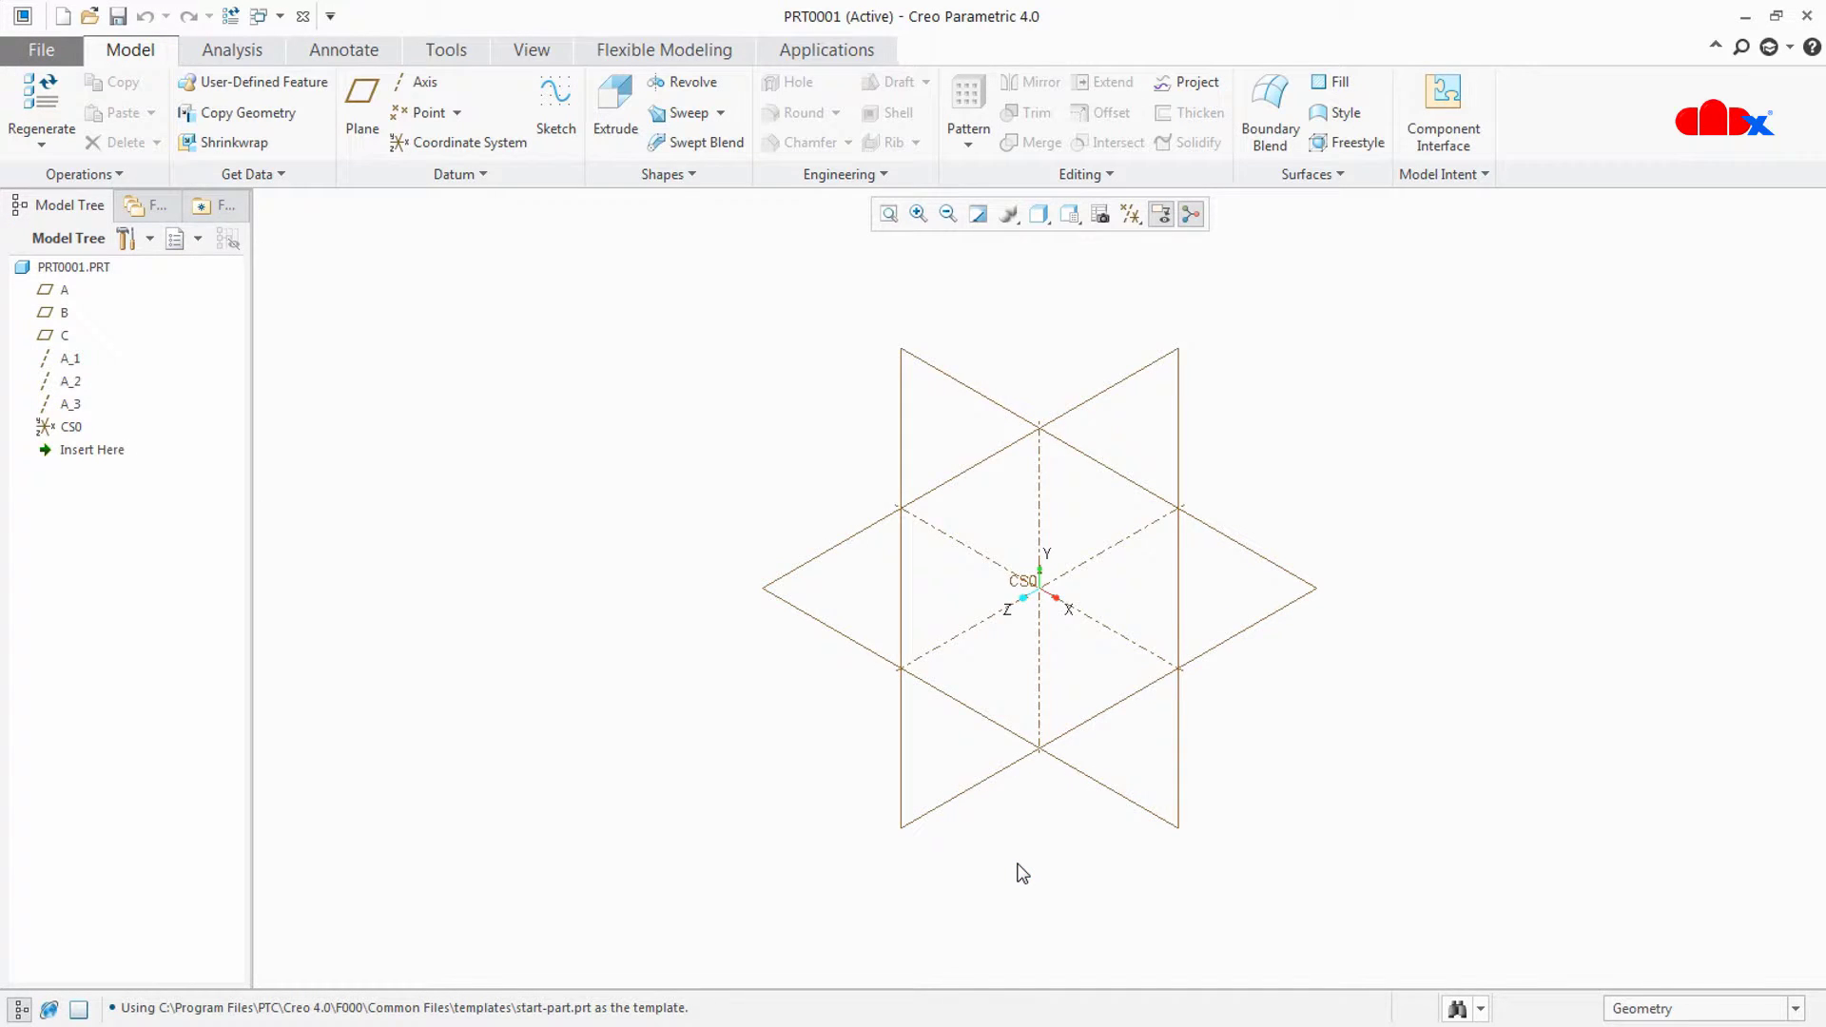
# Step: Check the new part's datum planes and axes, and review its list of parameters
pyautogui.click(64, 337)
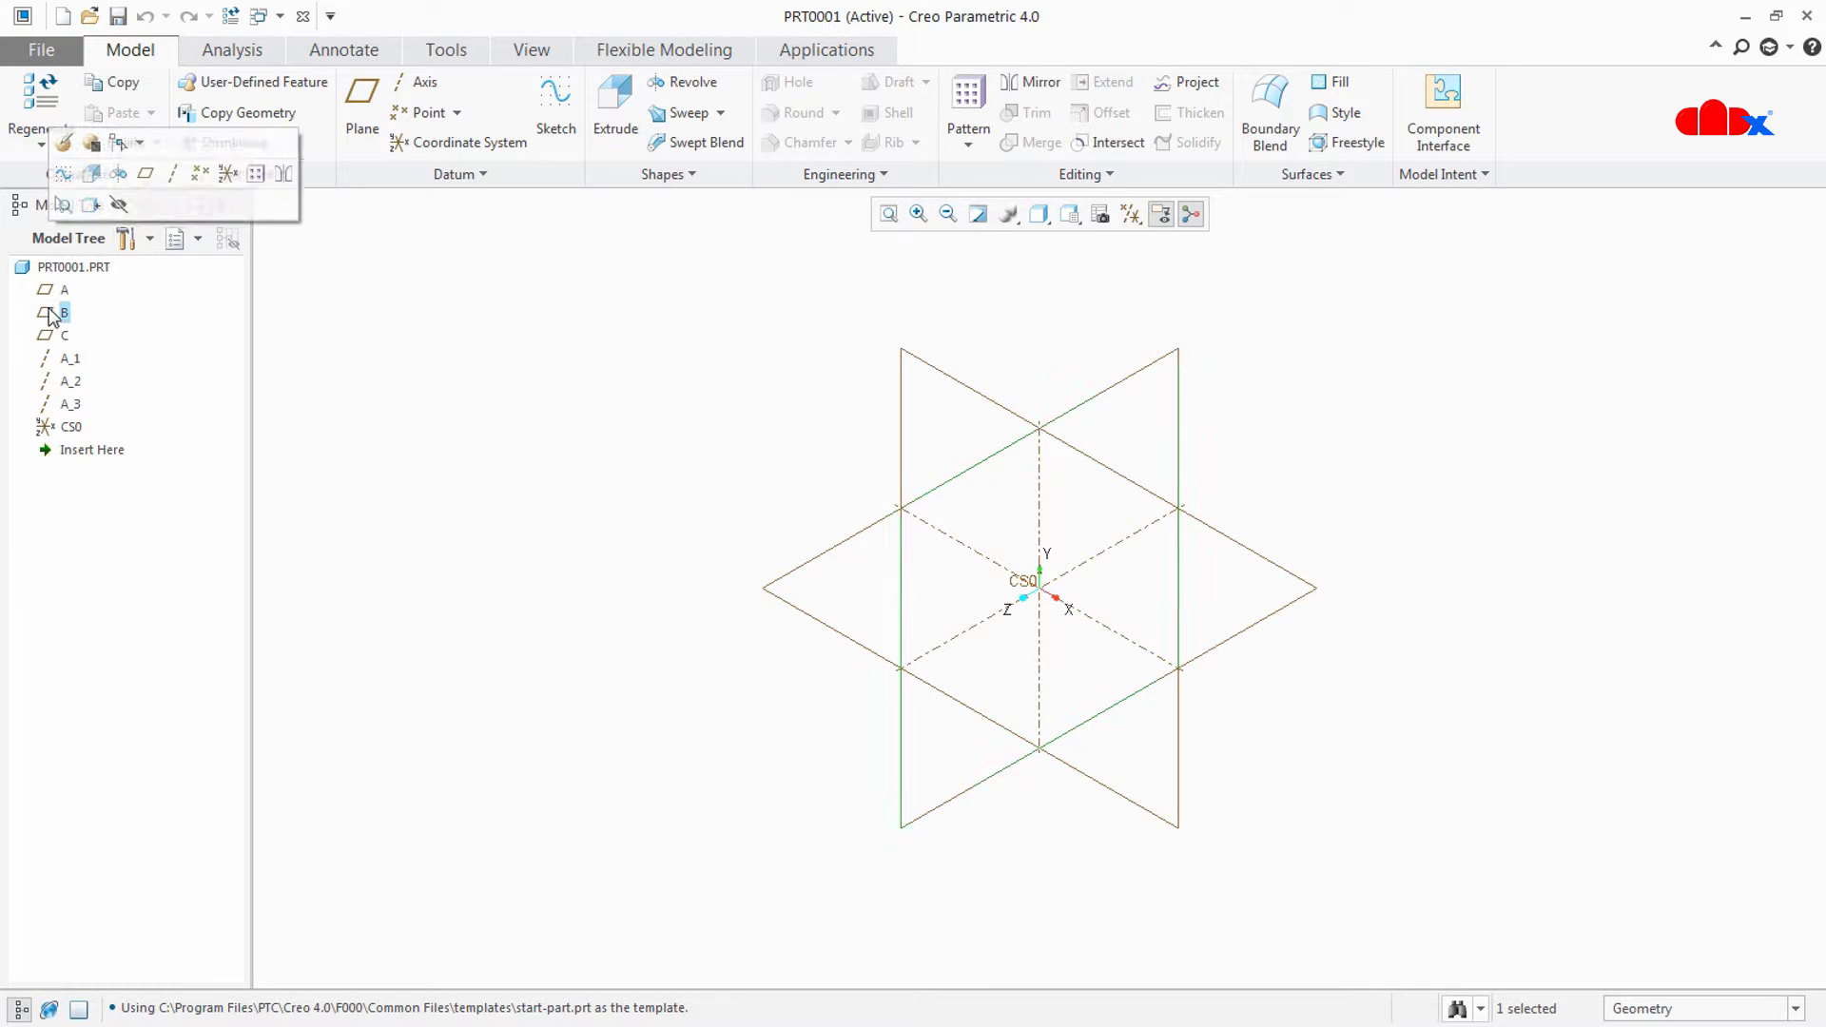
pyautogui.click(69, 381)
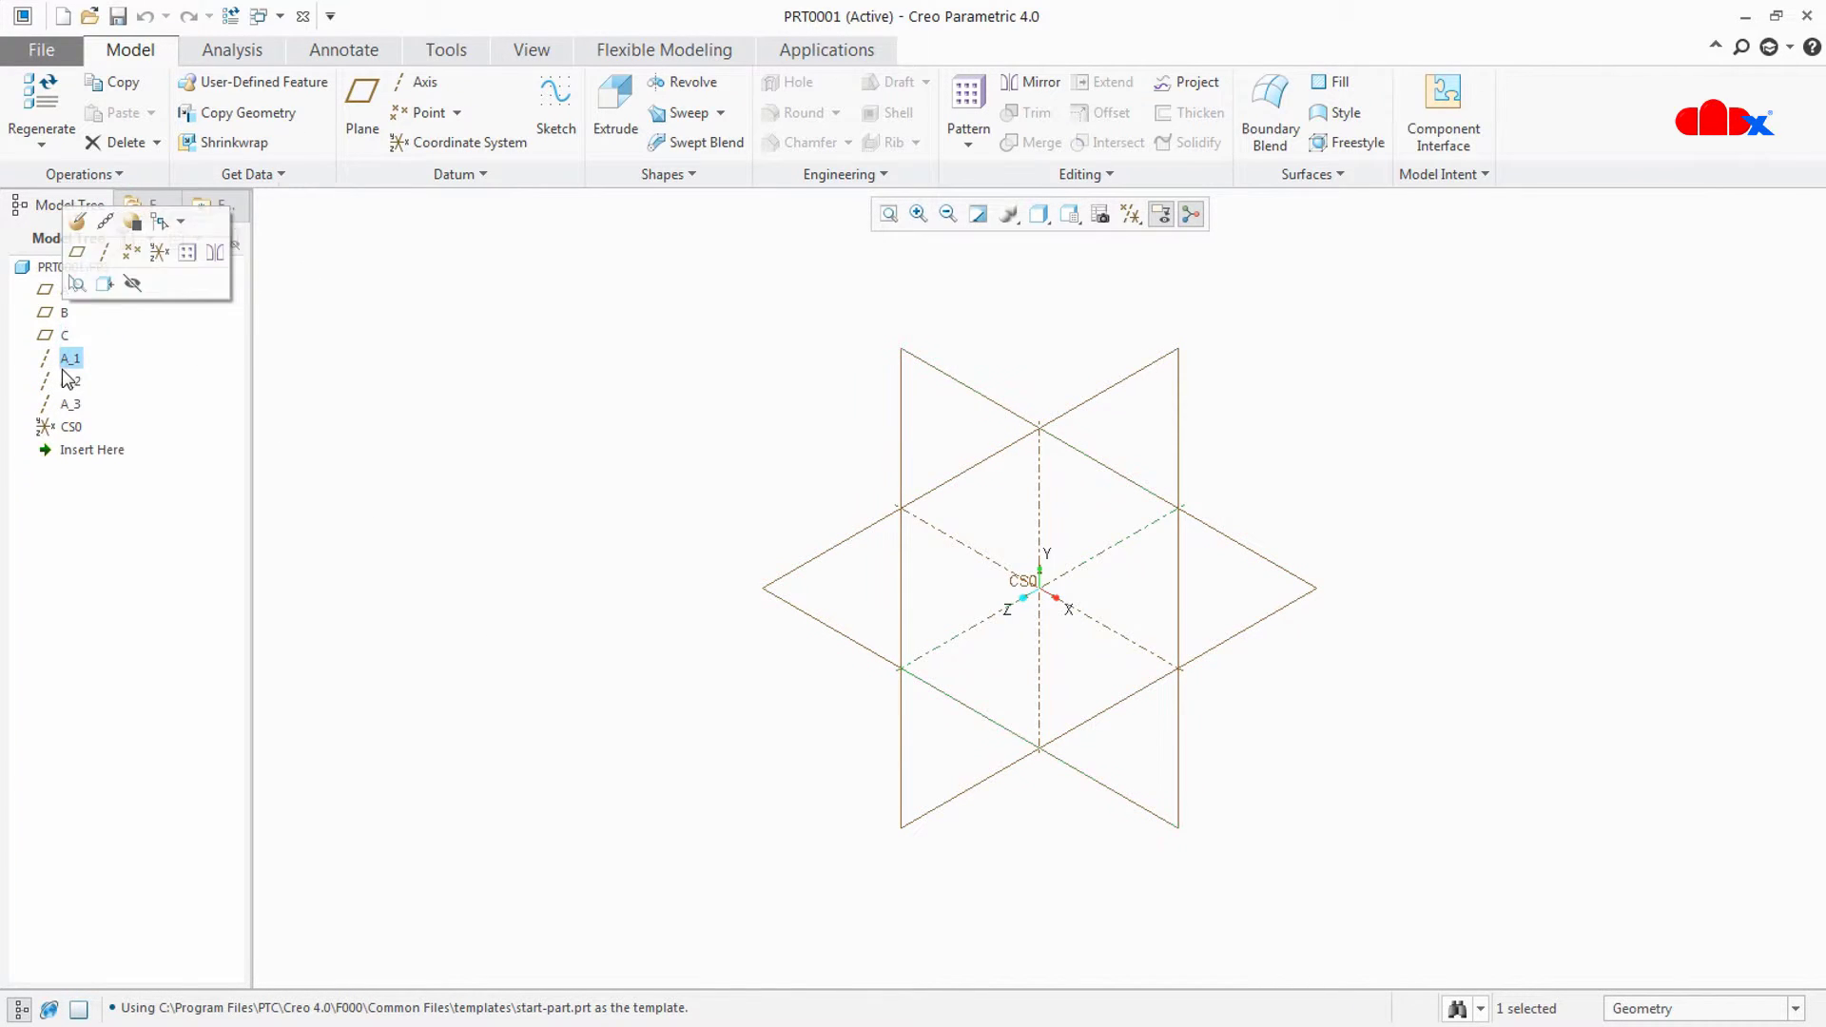
pyautogui.click(399, 390)
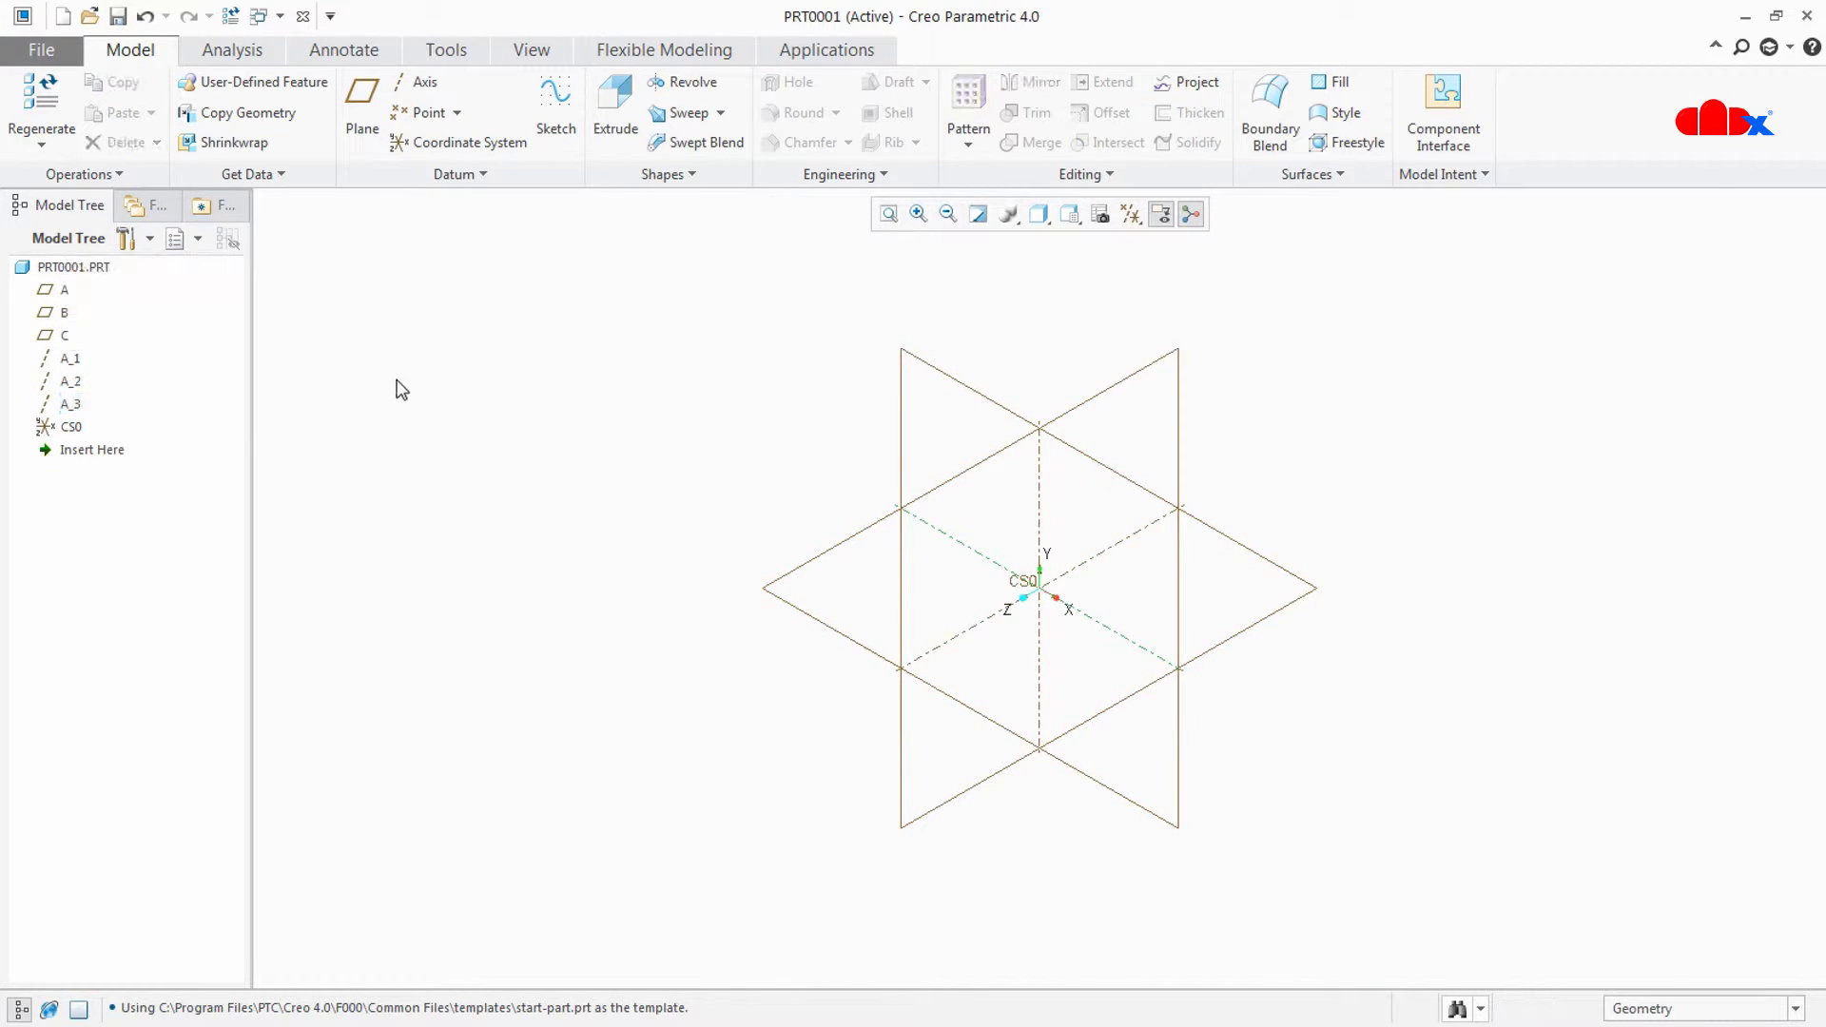
pyautogui.click(449, 53)
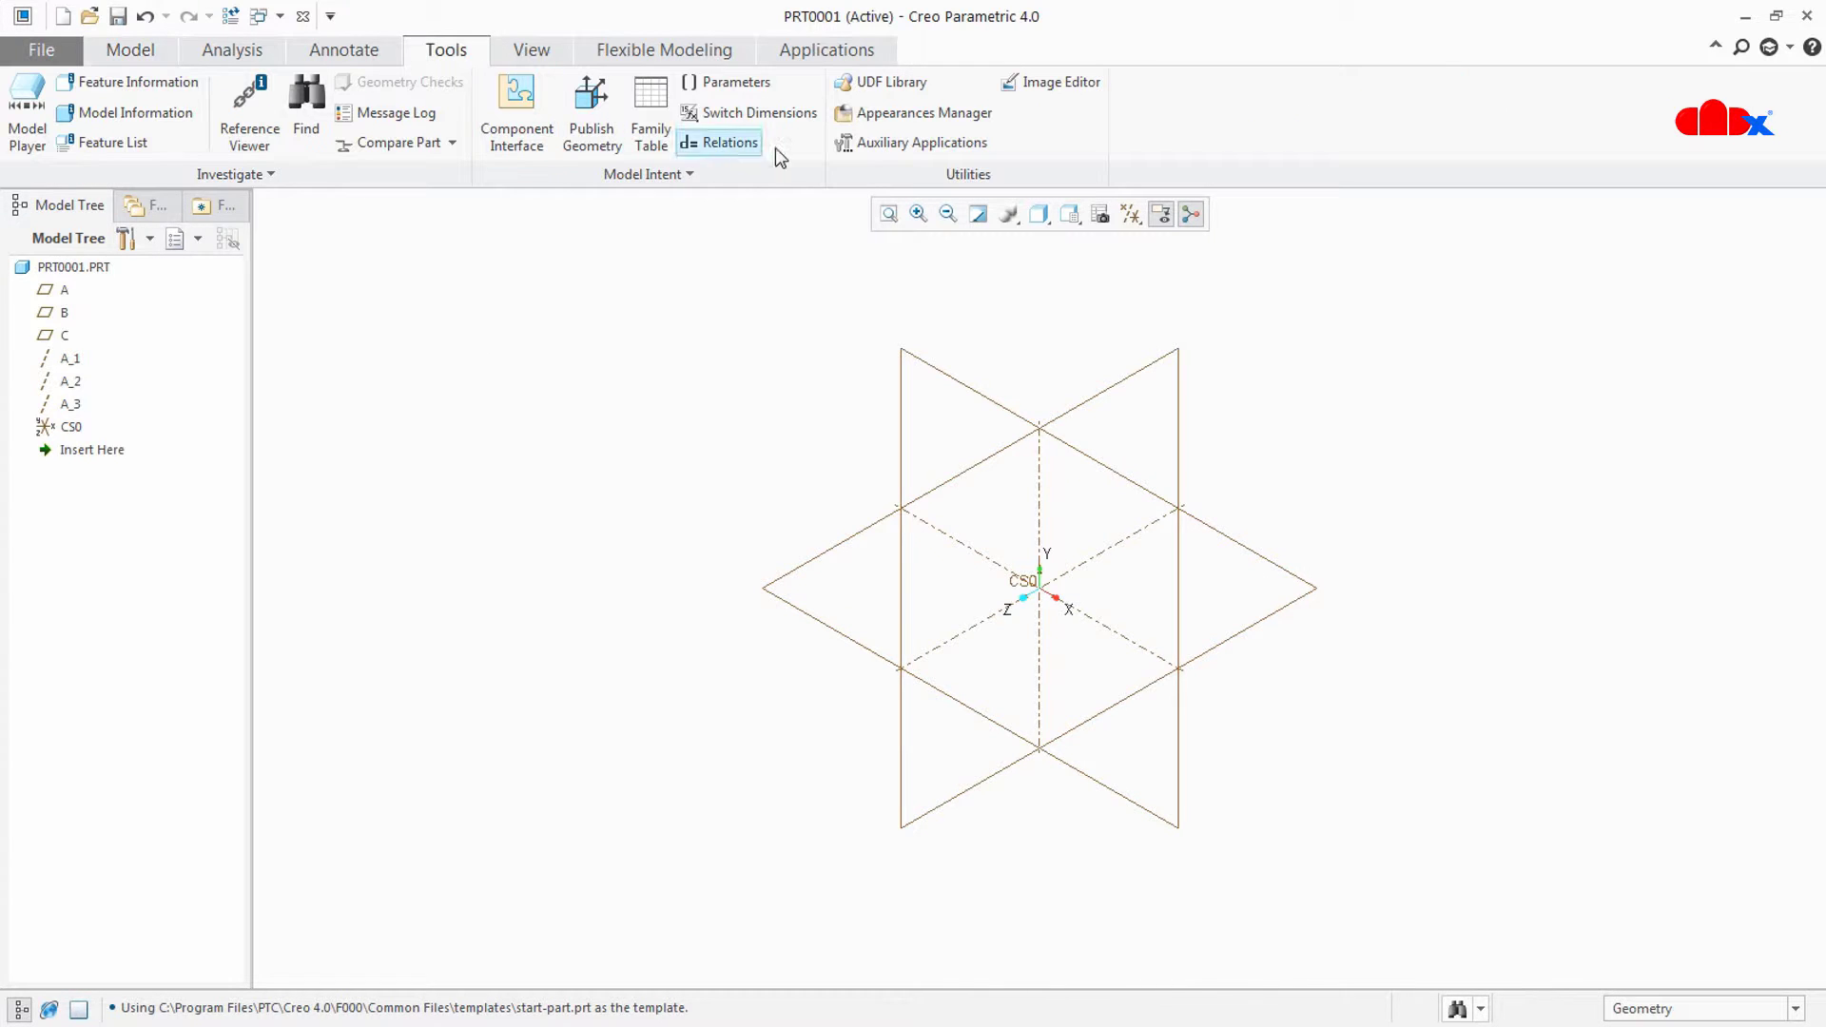
pyautogui.click(734, 82)
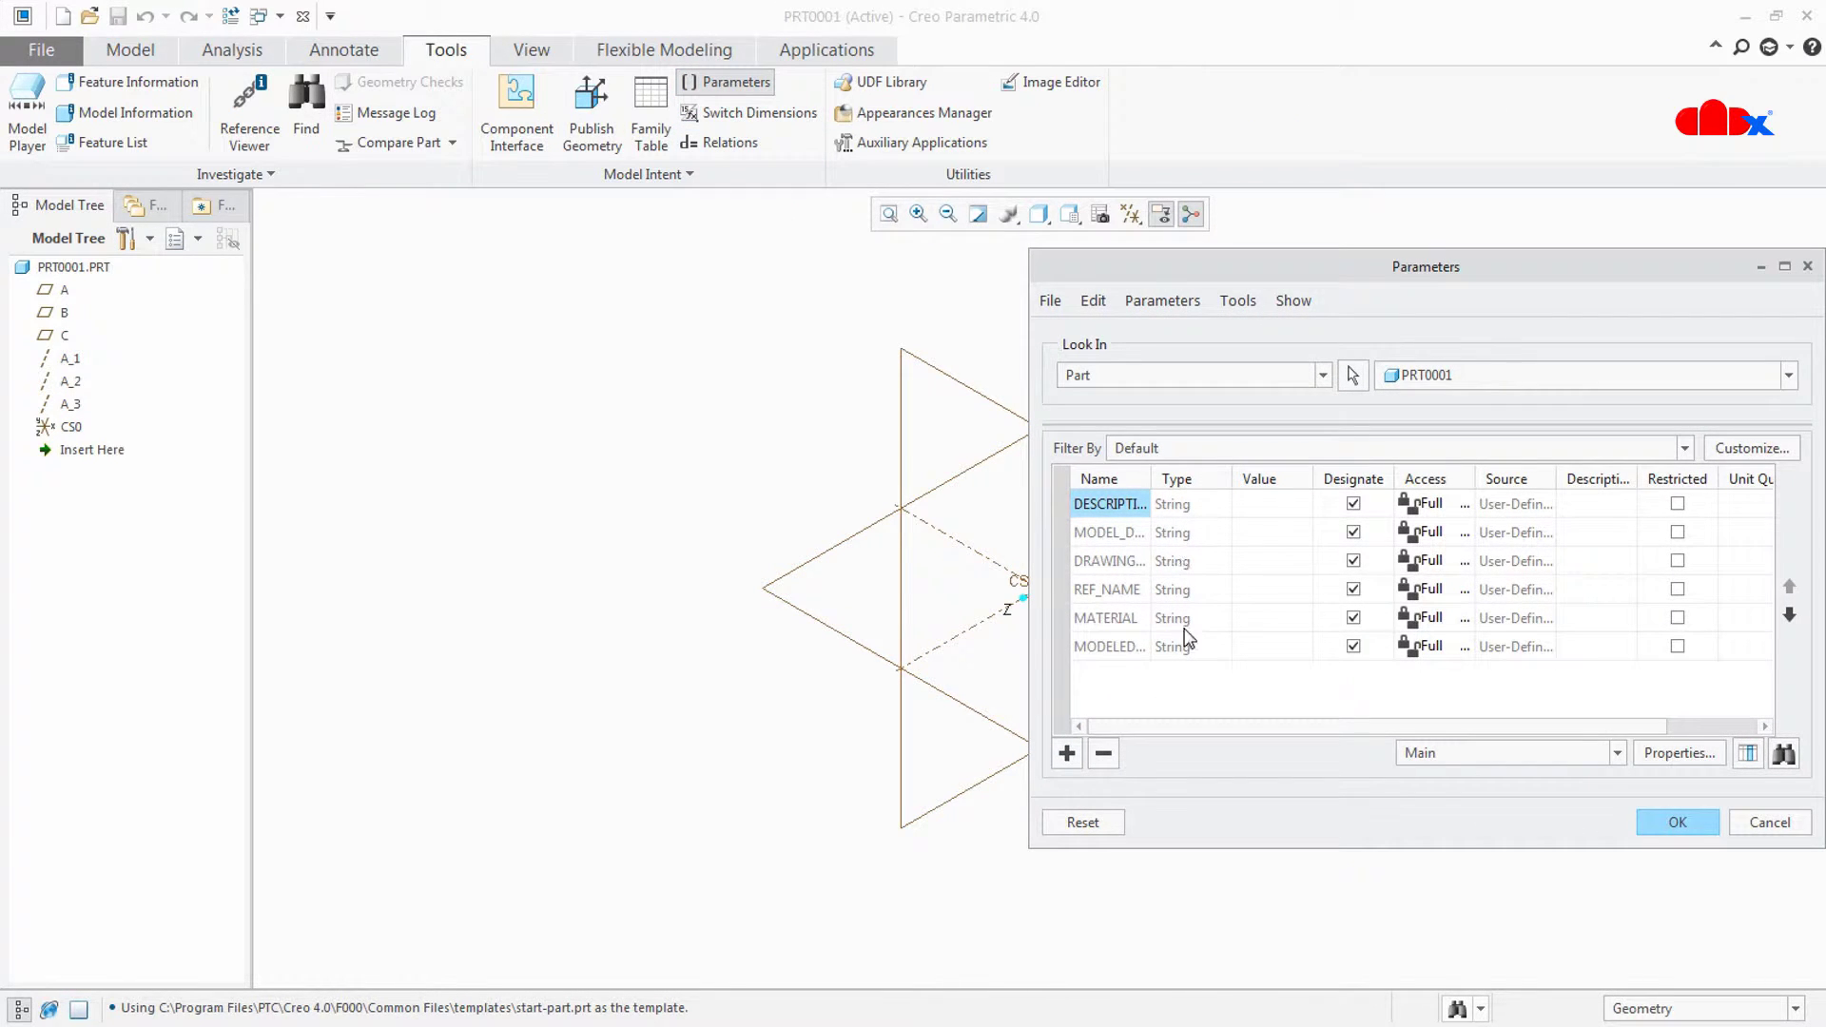
pyautogui.click(1673, 820)
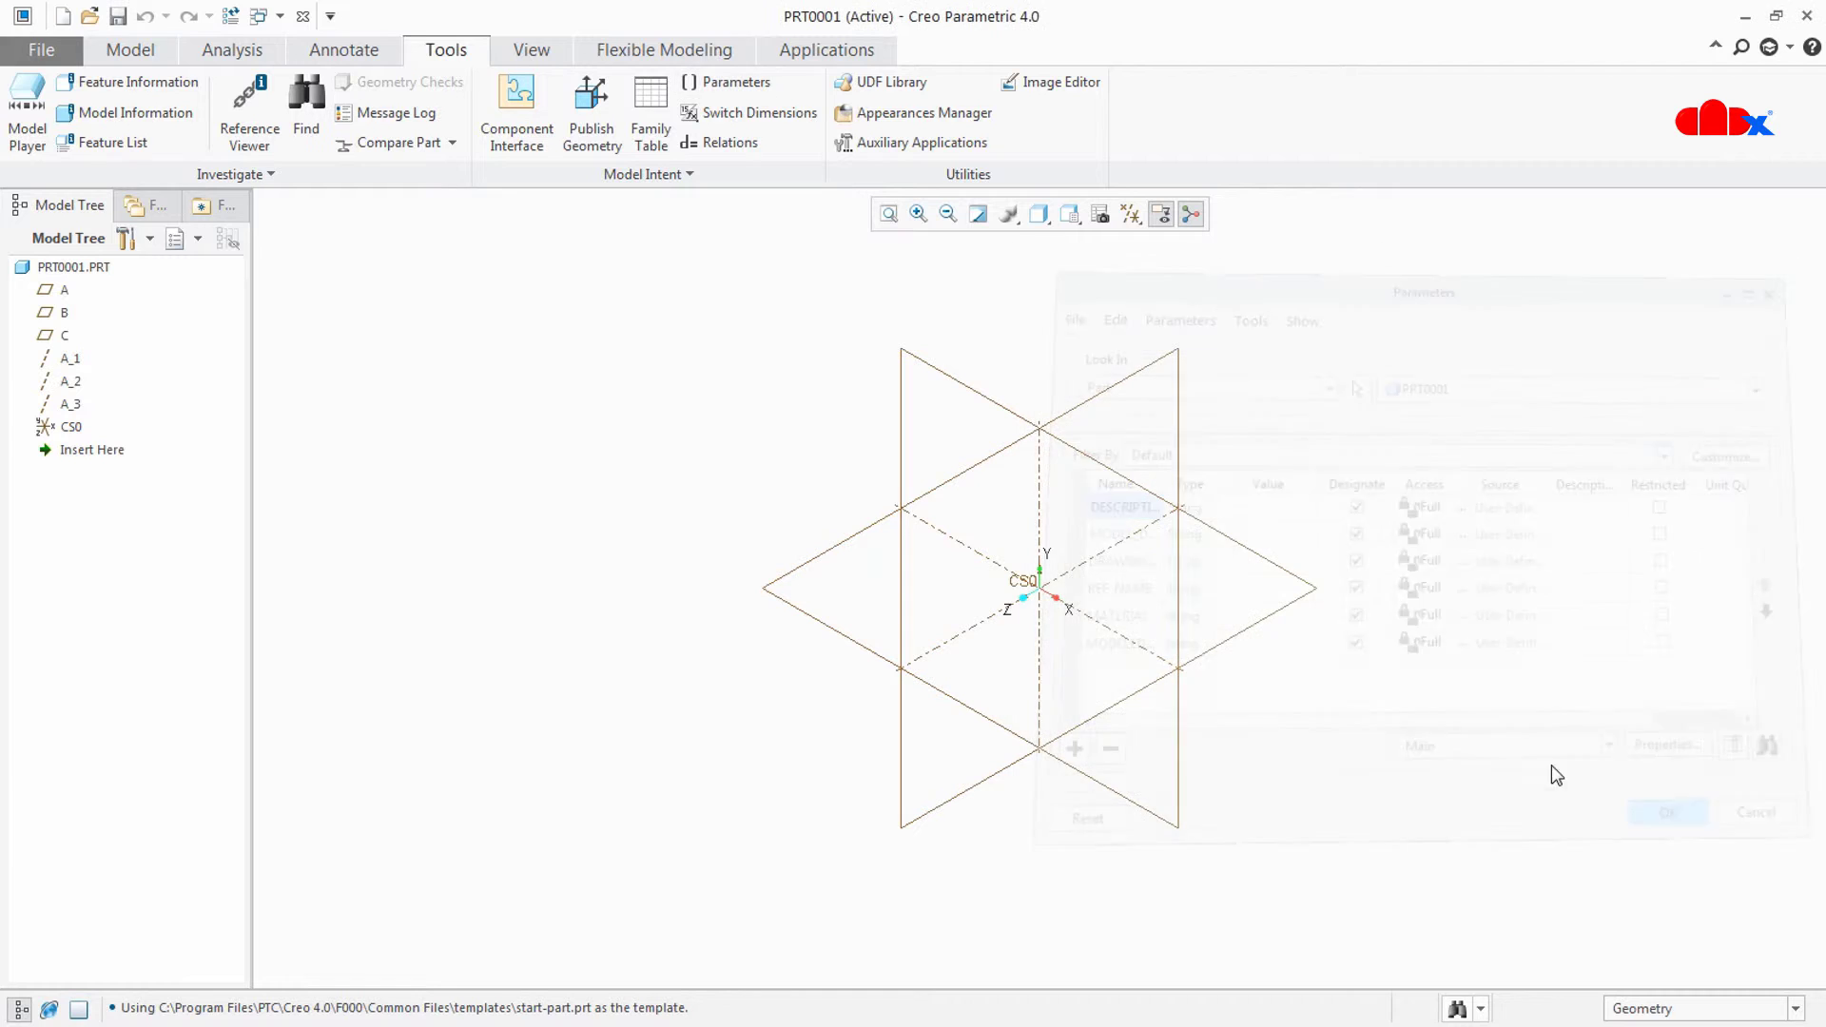
# Step: Review the new part's model properties, including its units and accuracy
pyautogui.click(30, 52)
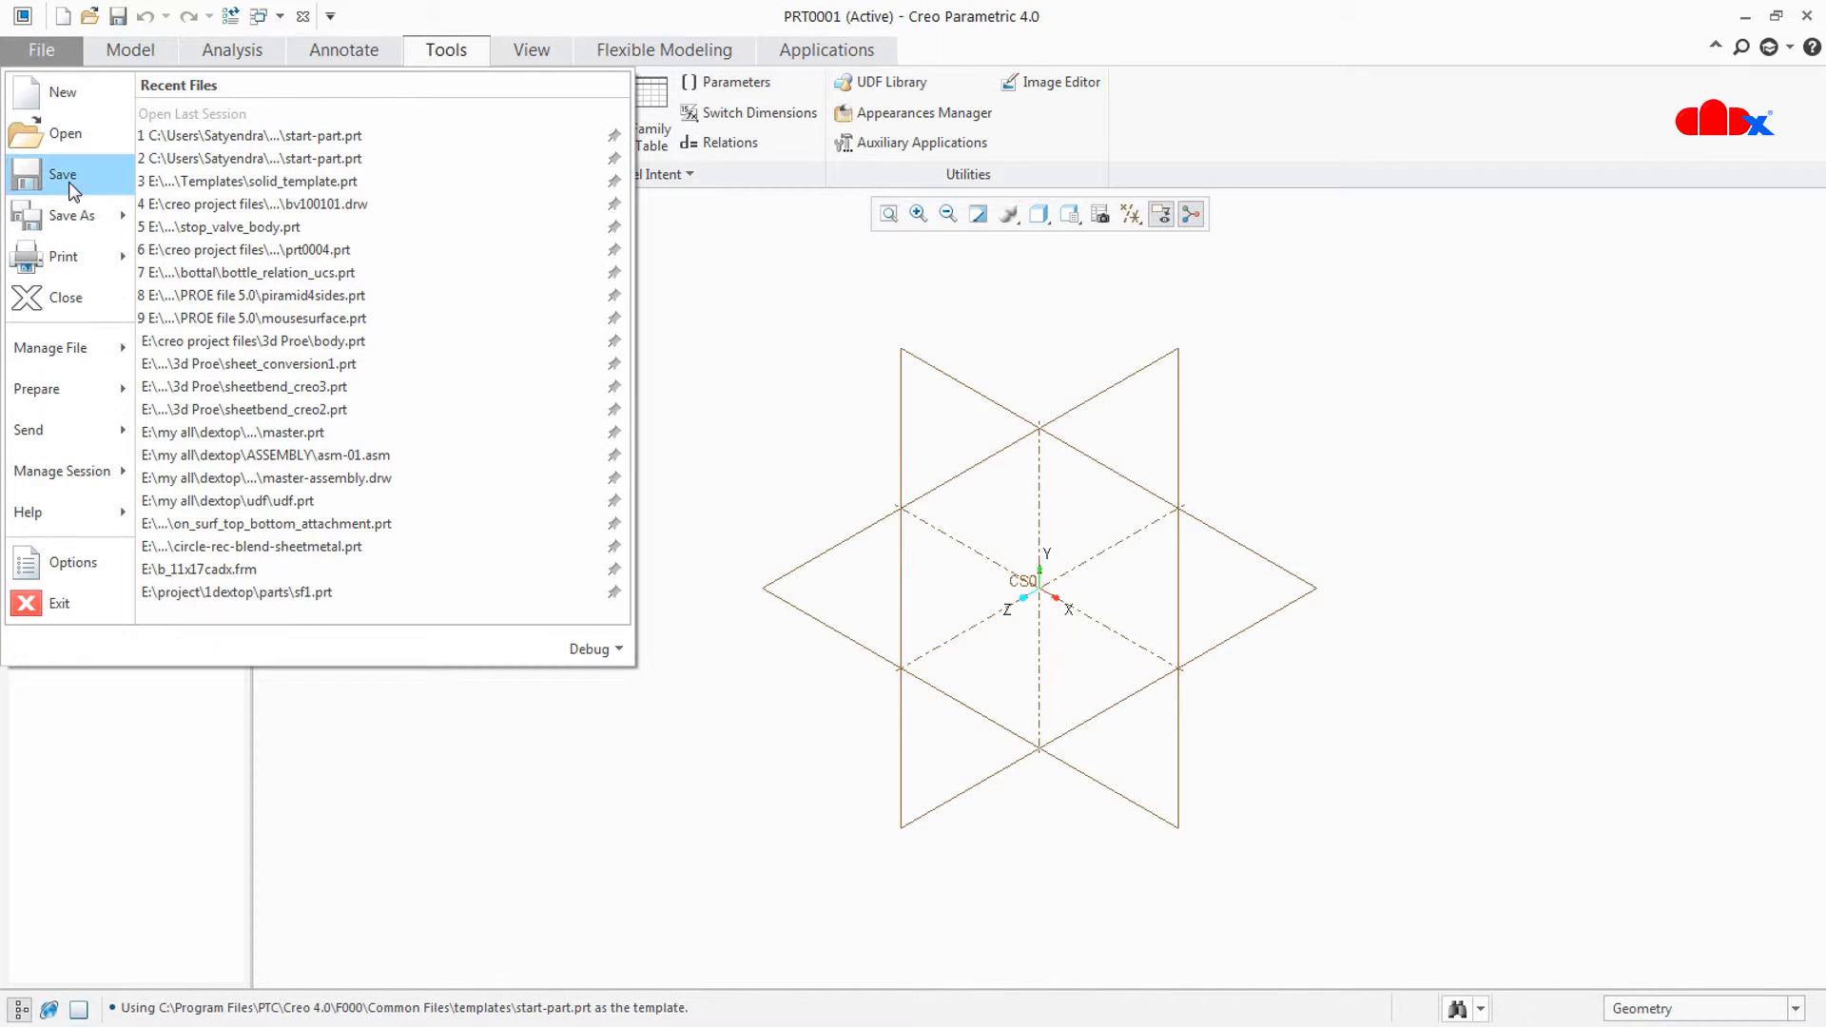
pyautogui.moveTo(72, 384)
pyautogui.click(311, 118)
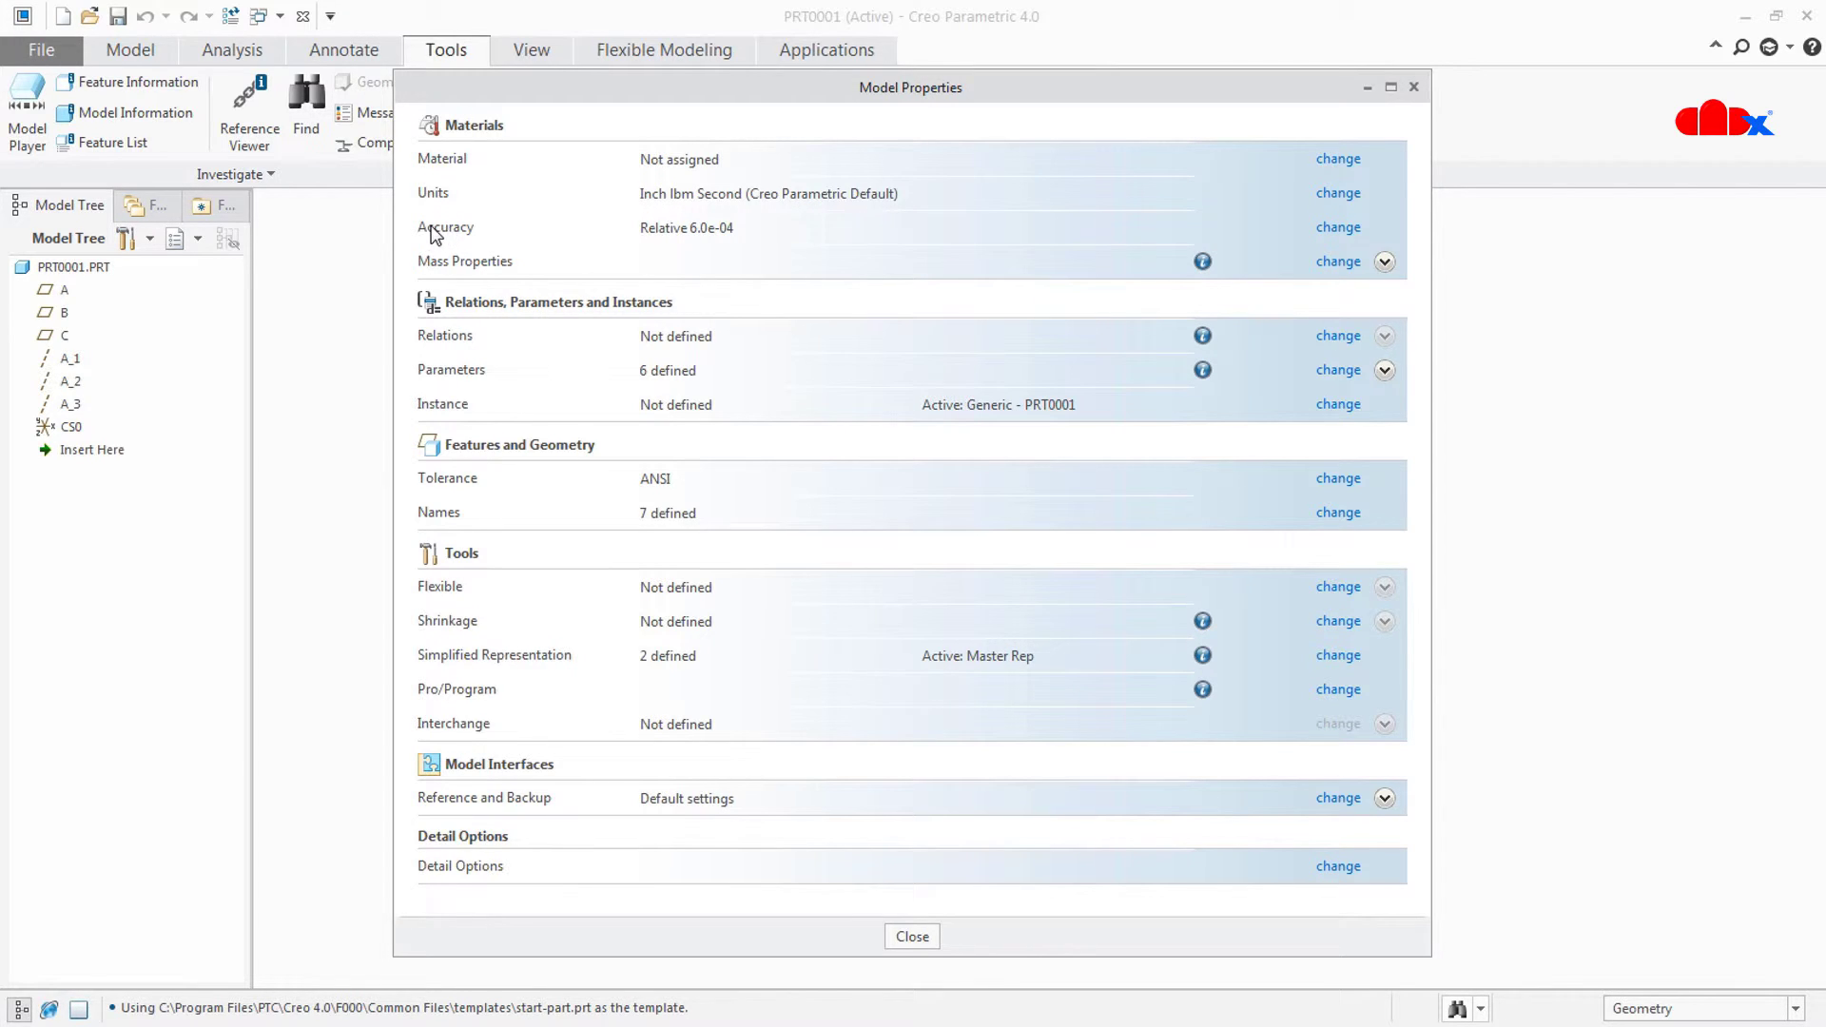
pyautogui.moveTo(678, 236)
pyautogui.click(911, 936)
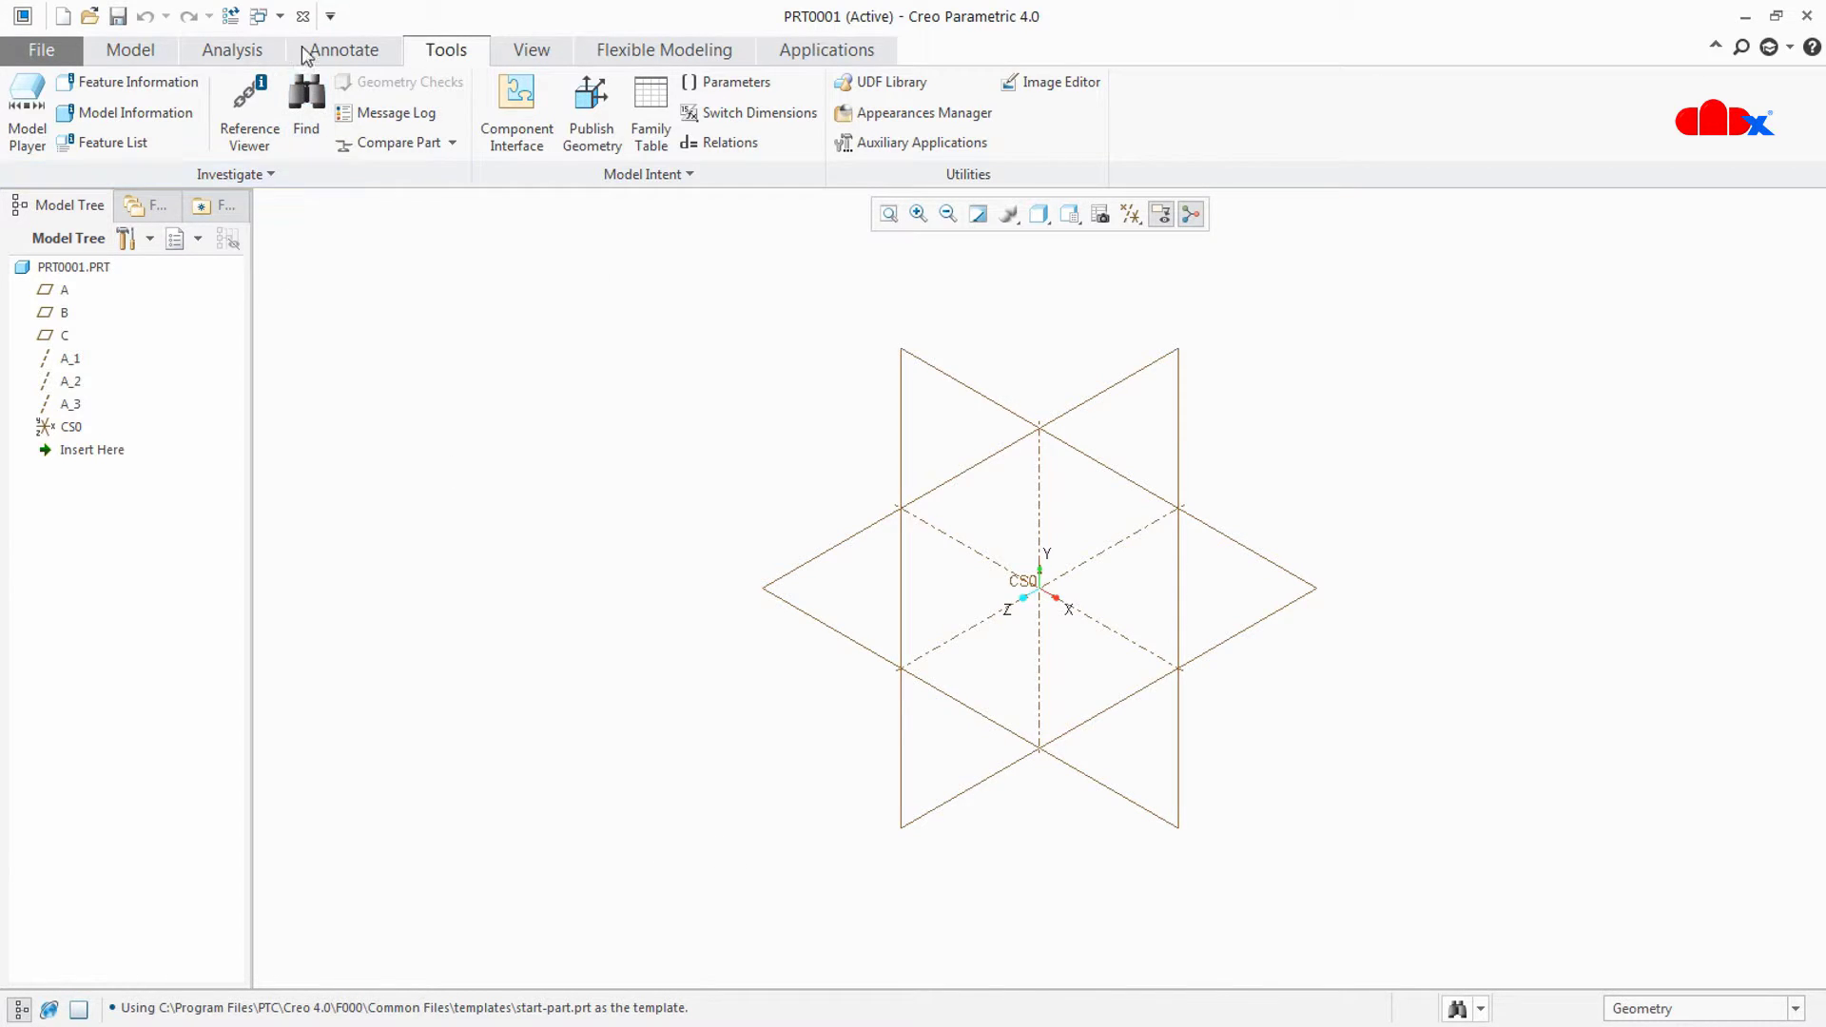
# Step: Close the part and create another solid part without the default template, choosing start-part as its template
pyautogui.click(302, 16)
pyautogui.click(25, 112)
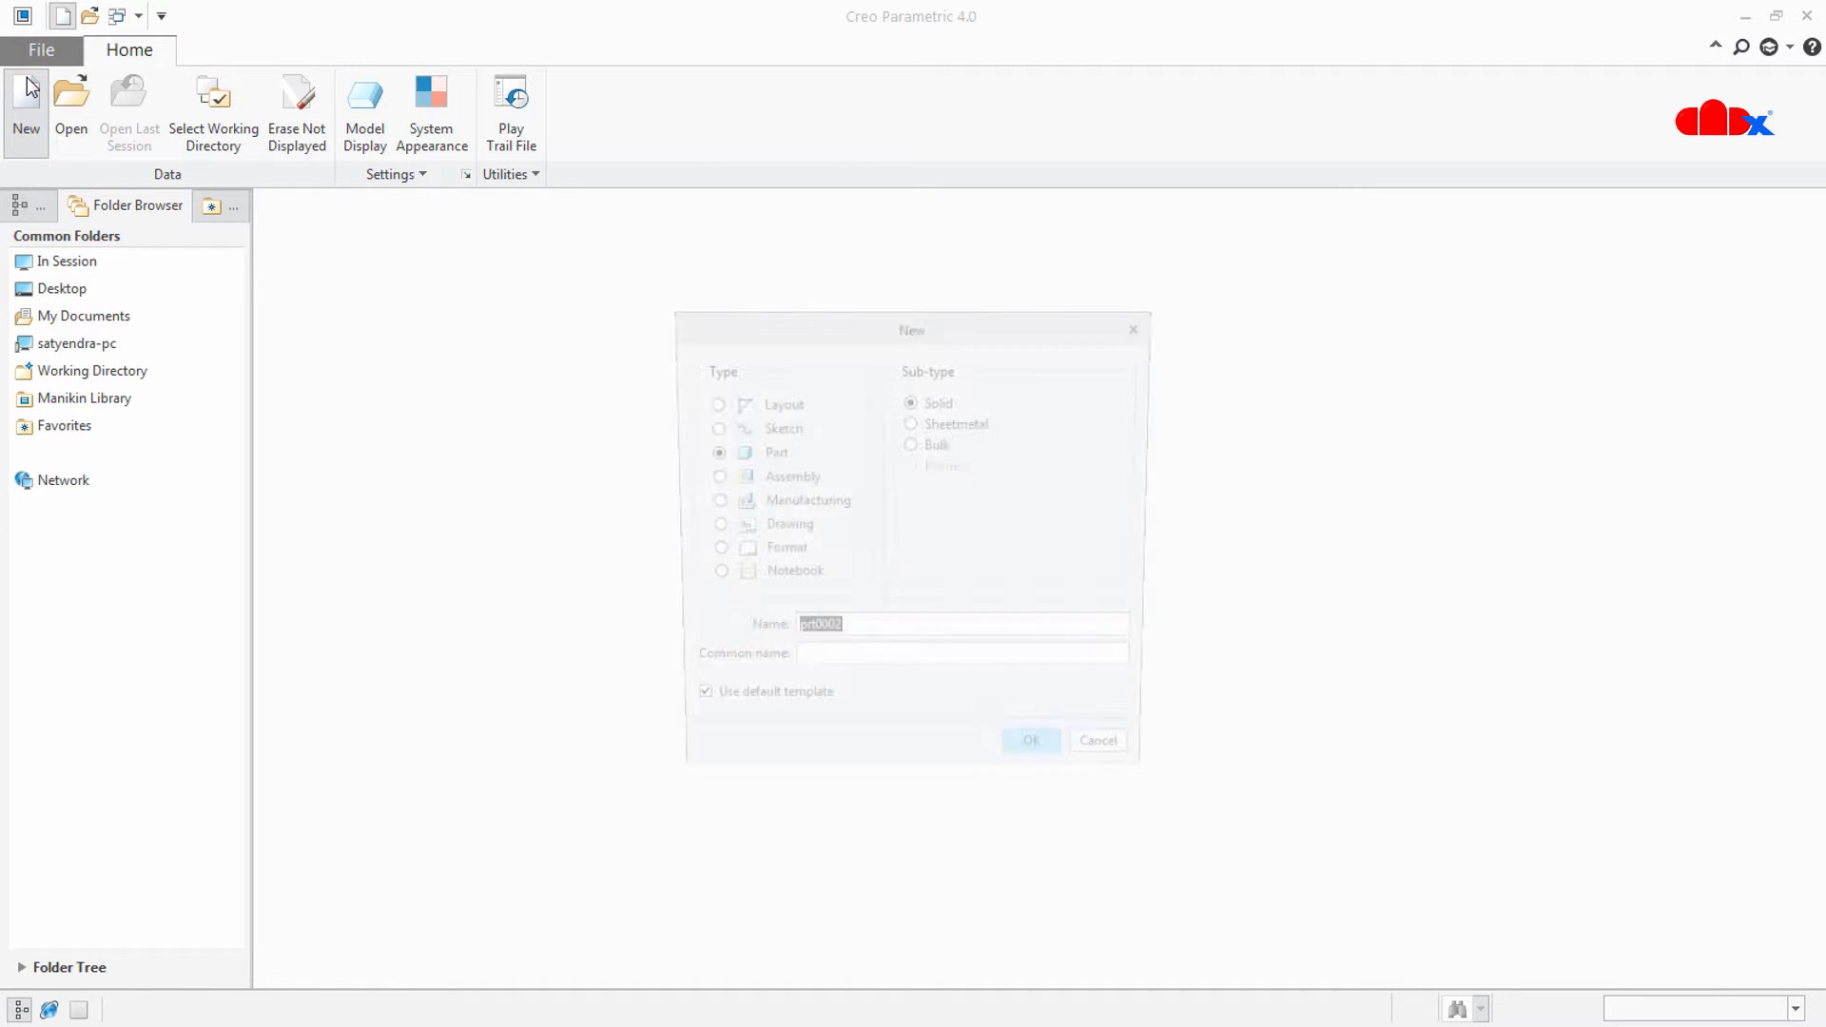
pyautogui.click(764, 723)
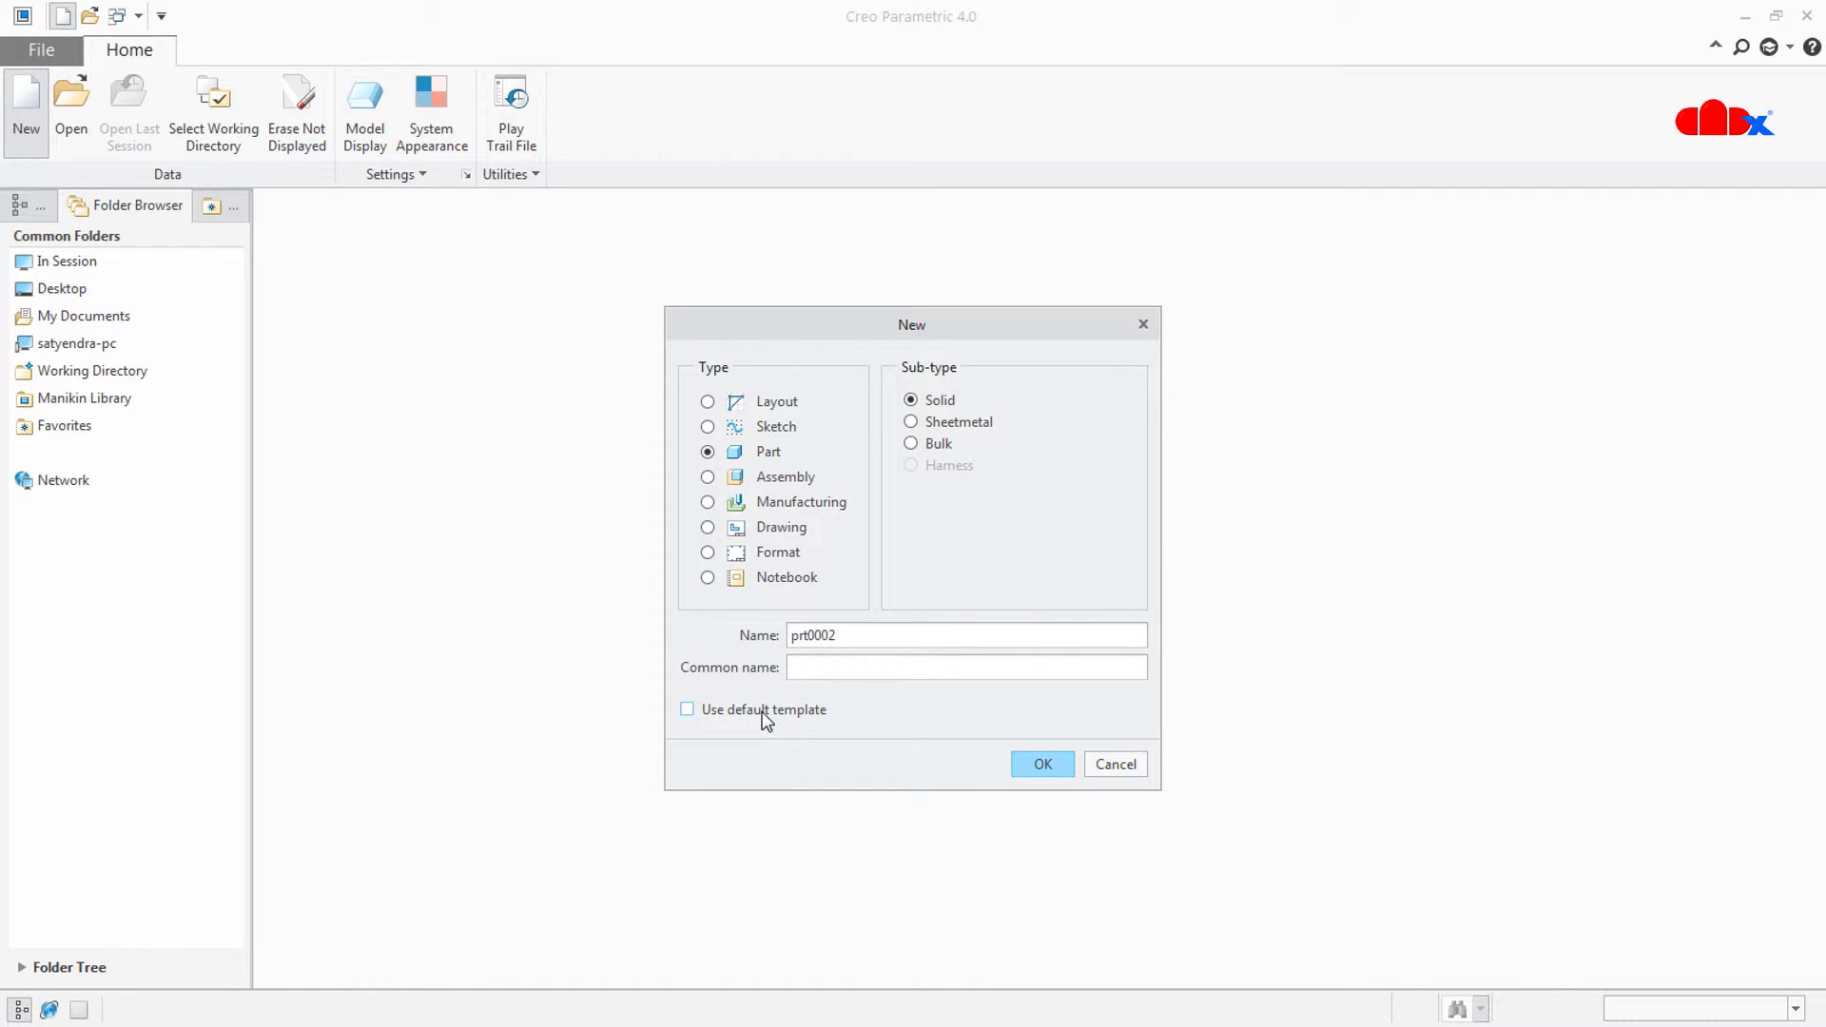
pyautogui.click(1052, 762)
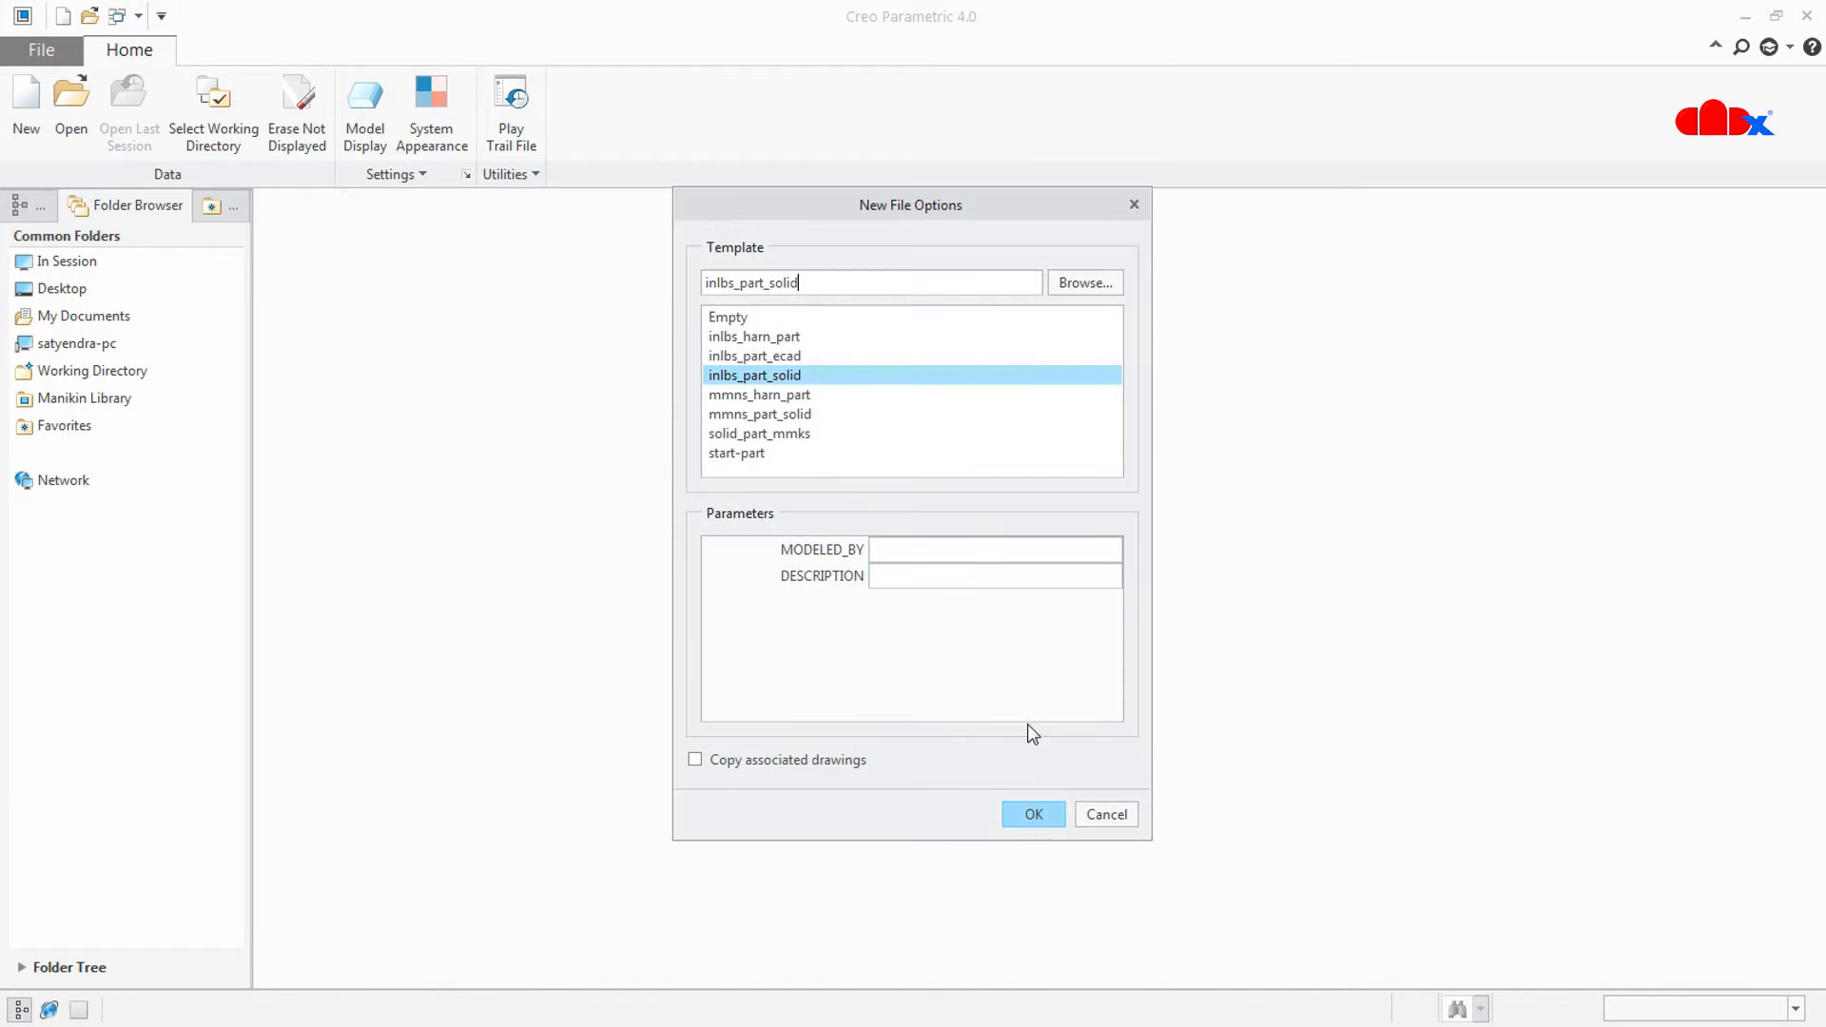
pyautogui.click(720, 453)
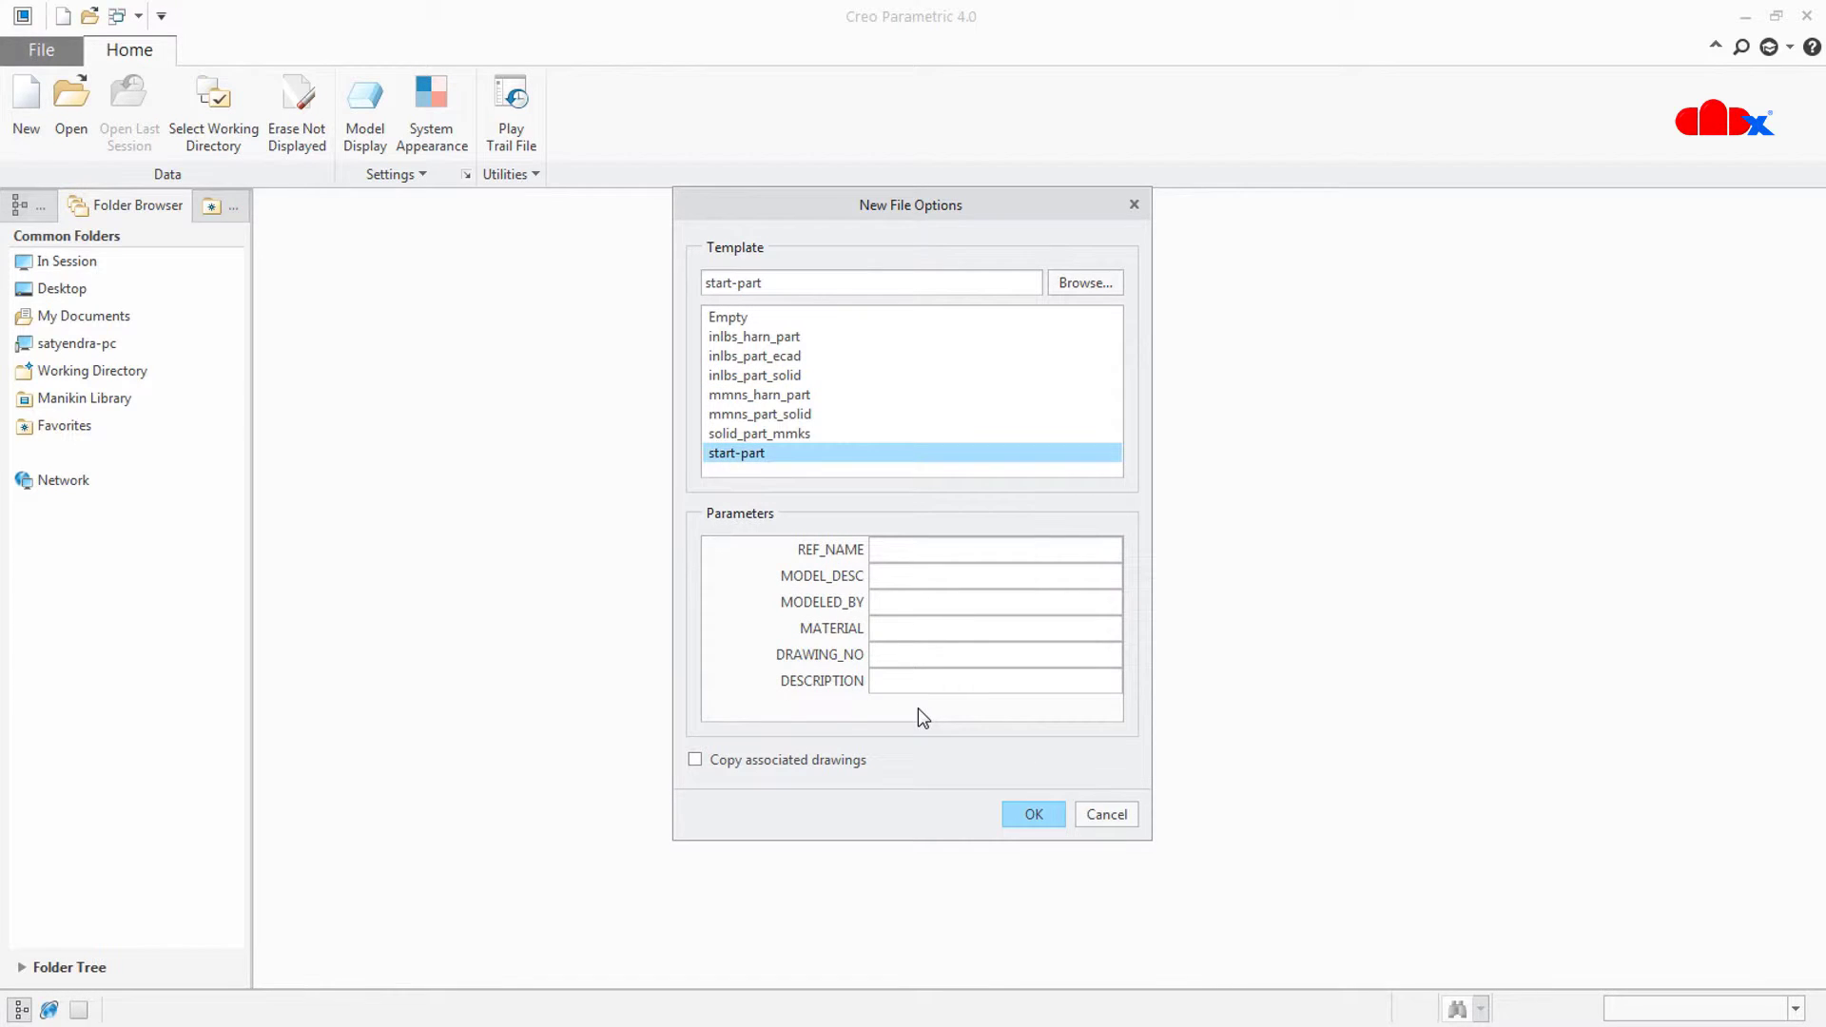
pyautogui.click(1014, 808)
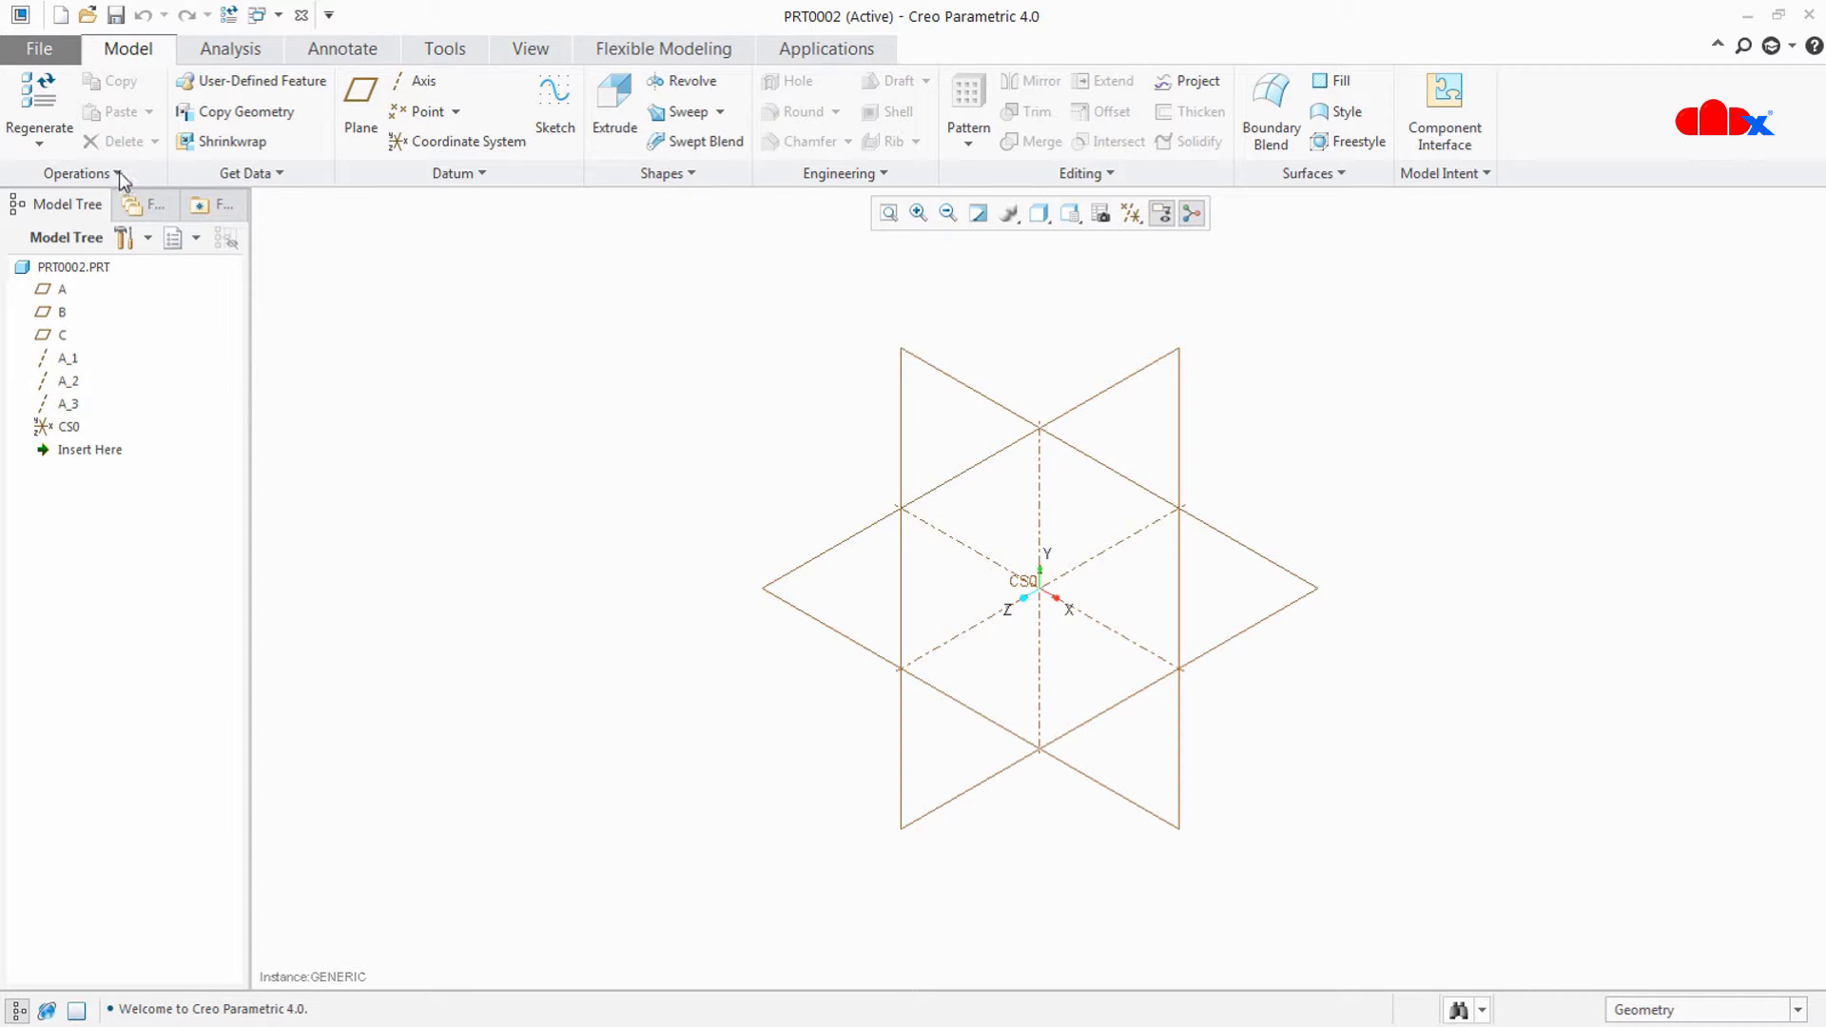
# Step: In the configuration options, find options matching "template" and select template_solidpart
pyautogui.click(39, 48)
pyautogui.click(104, 551)
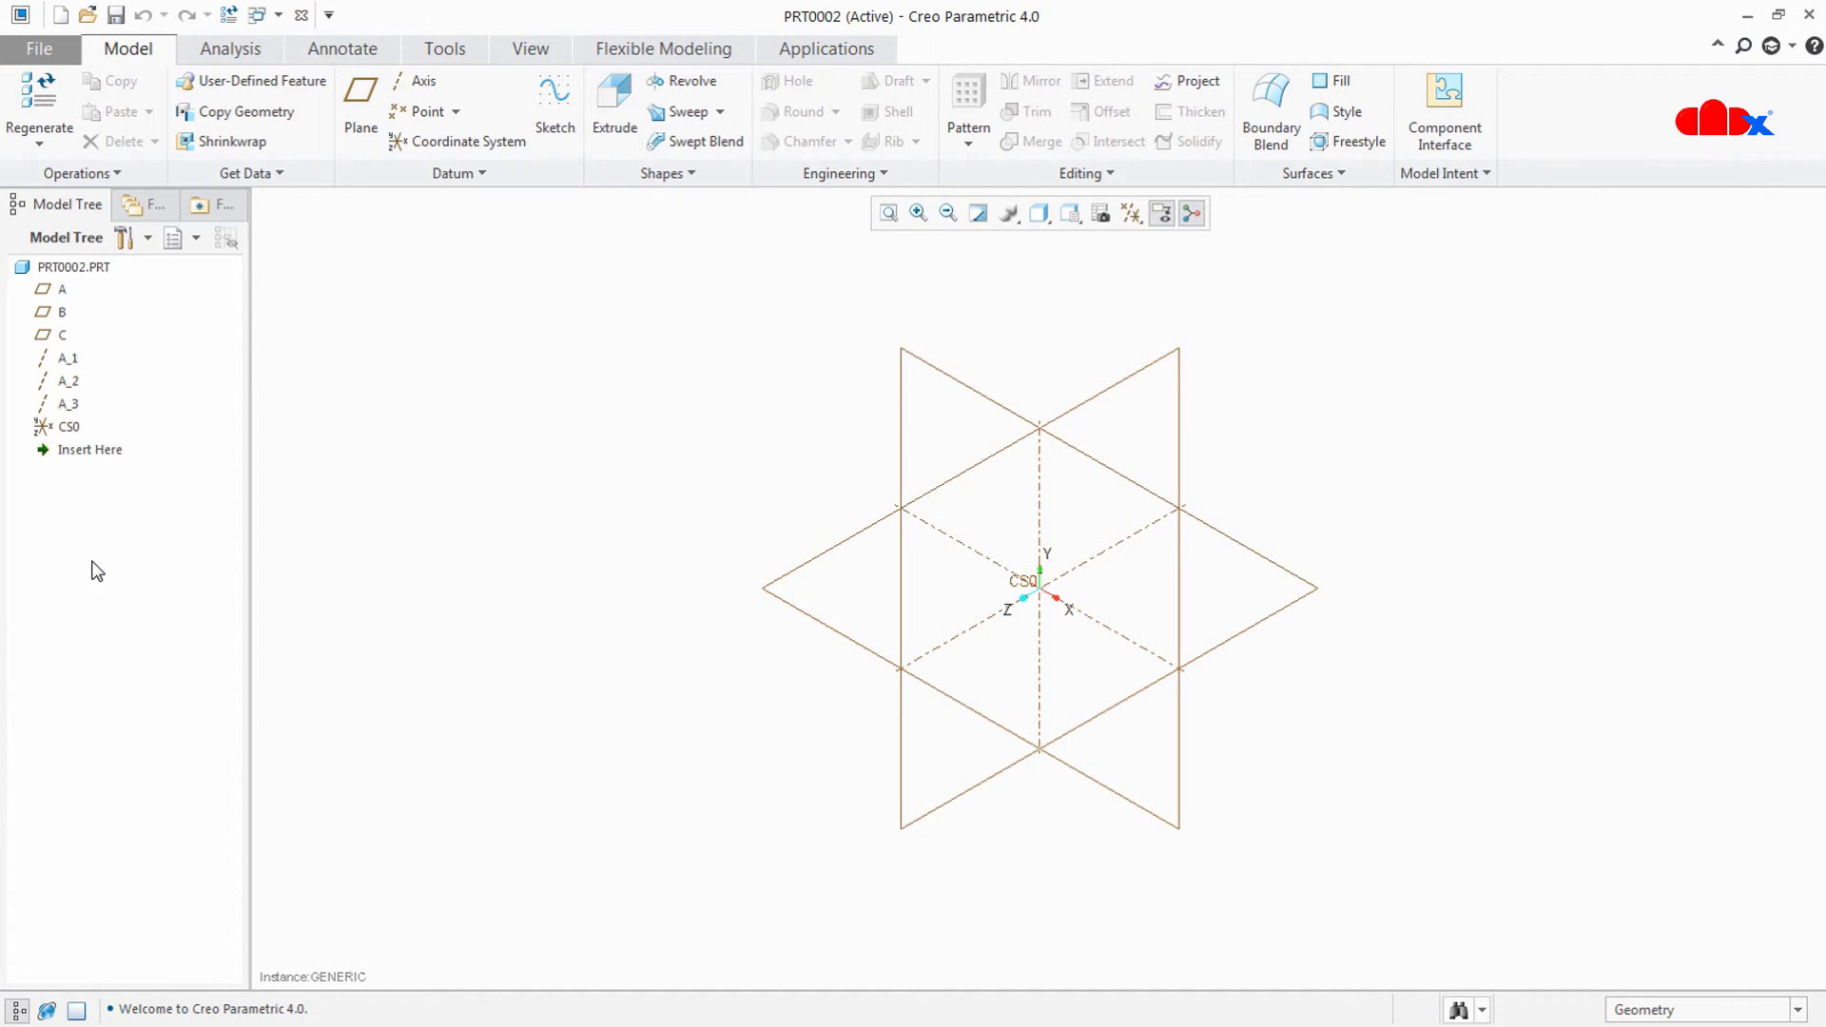
pyautogui.click(435, 670)
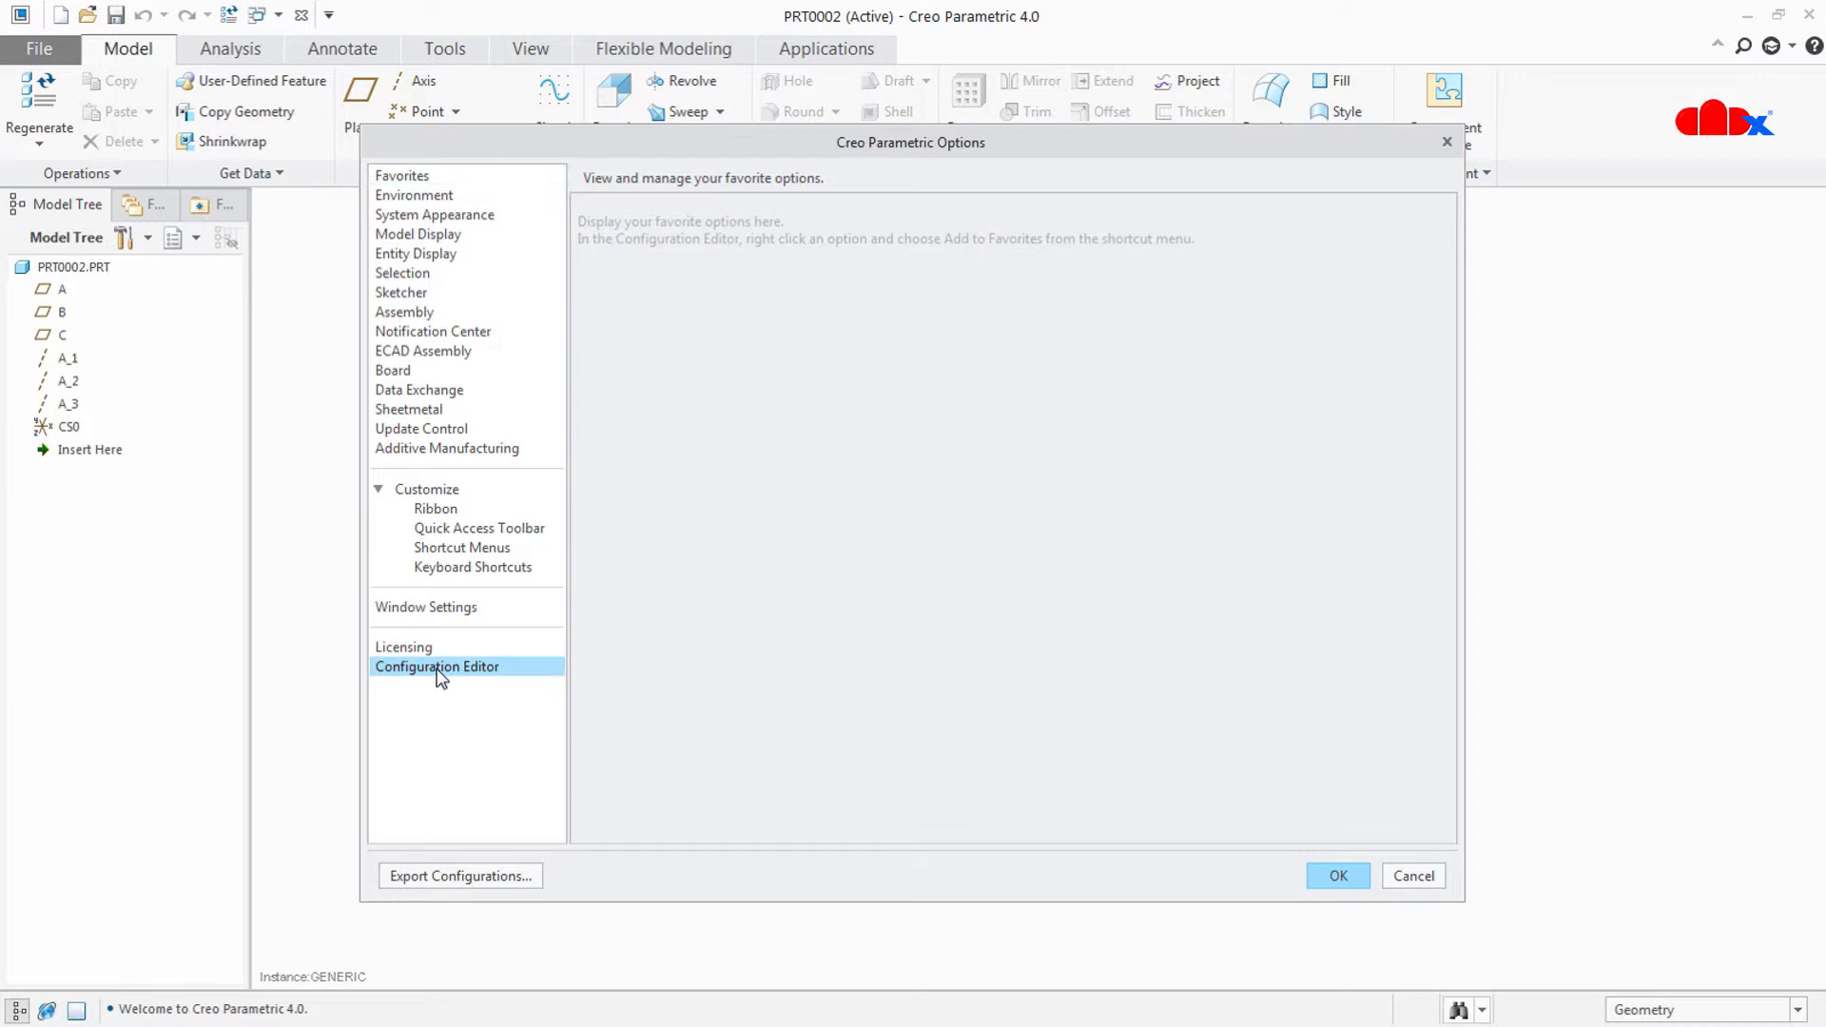
pyautogui.click(672, 828)
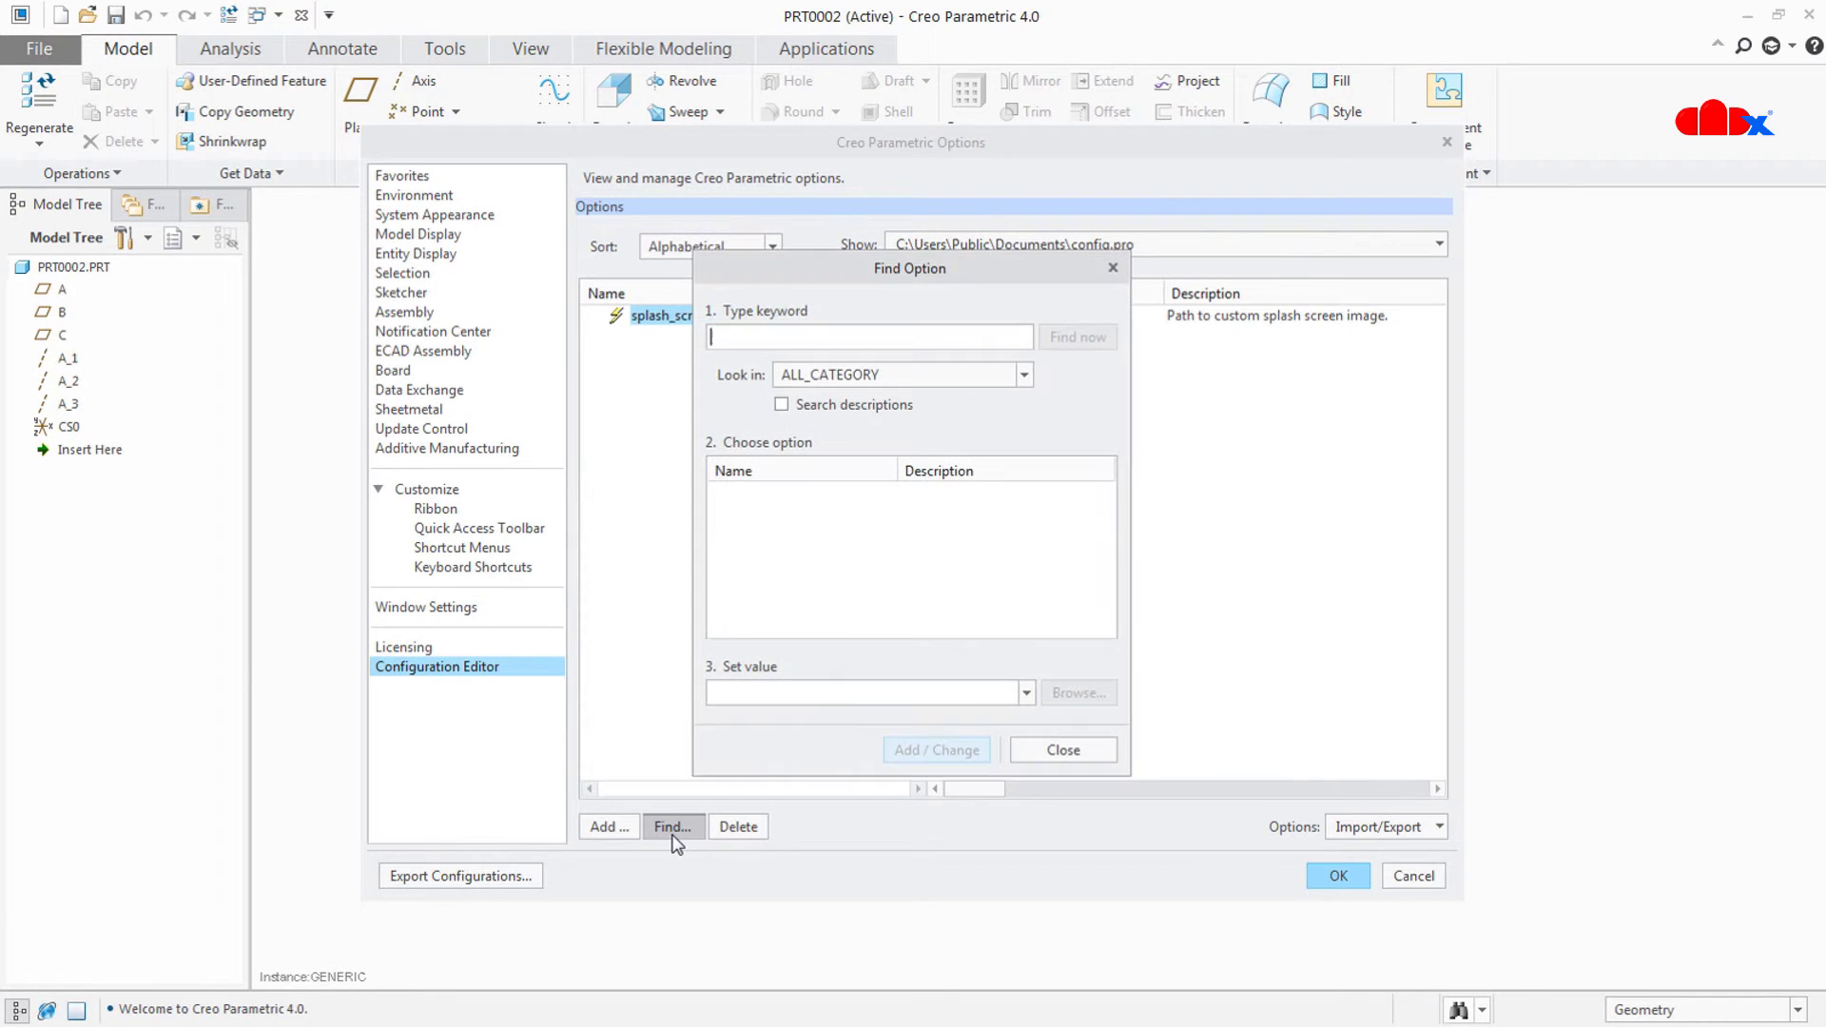
pyautogui.write('template')
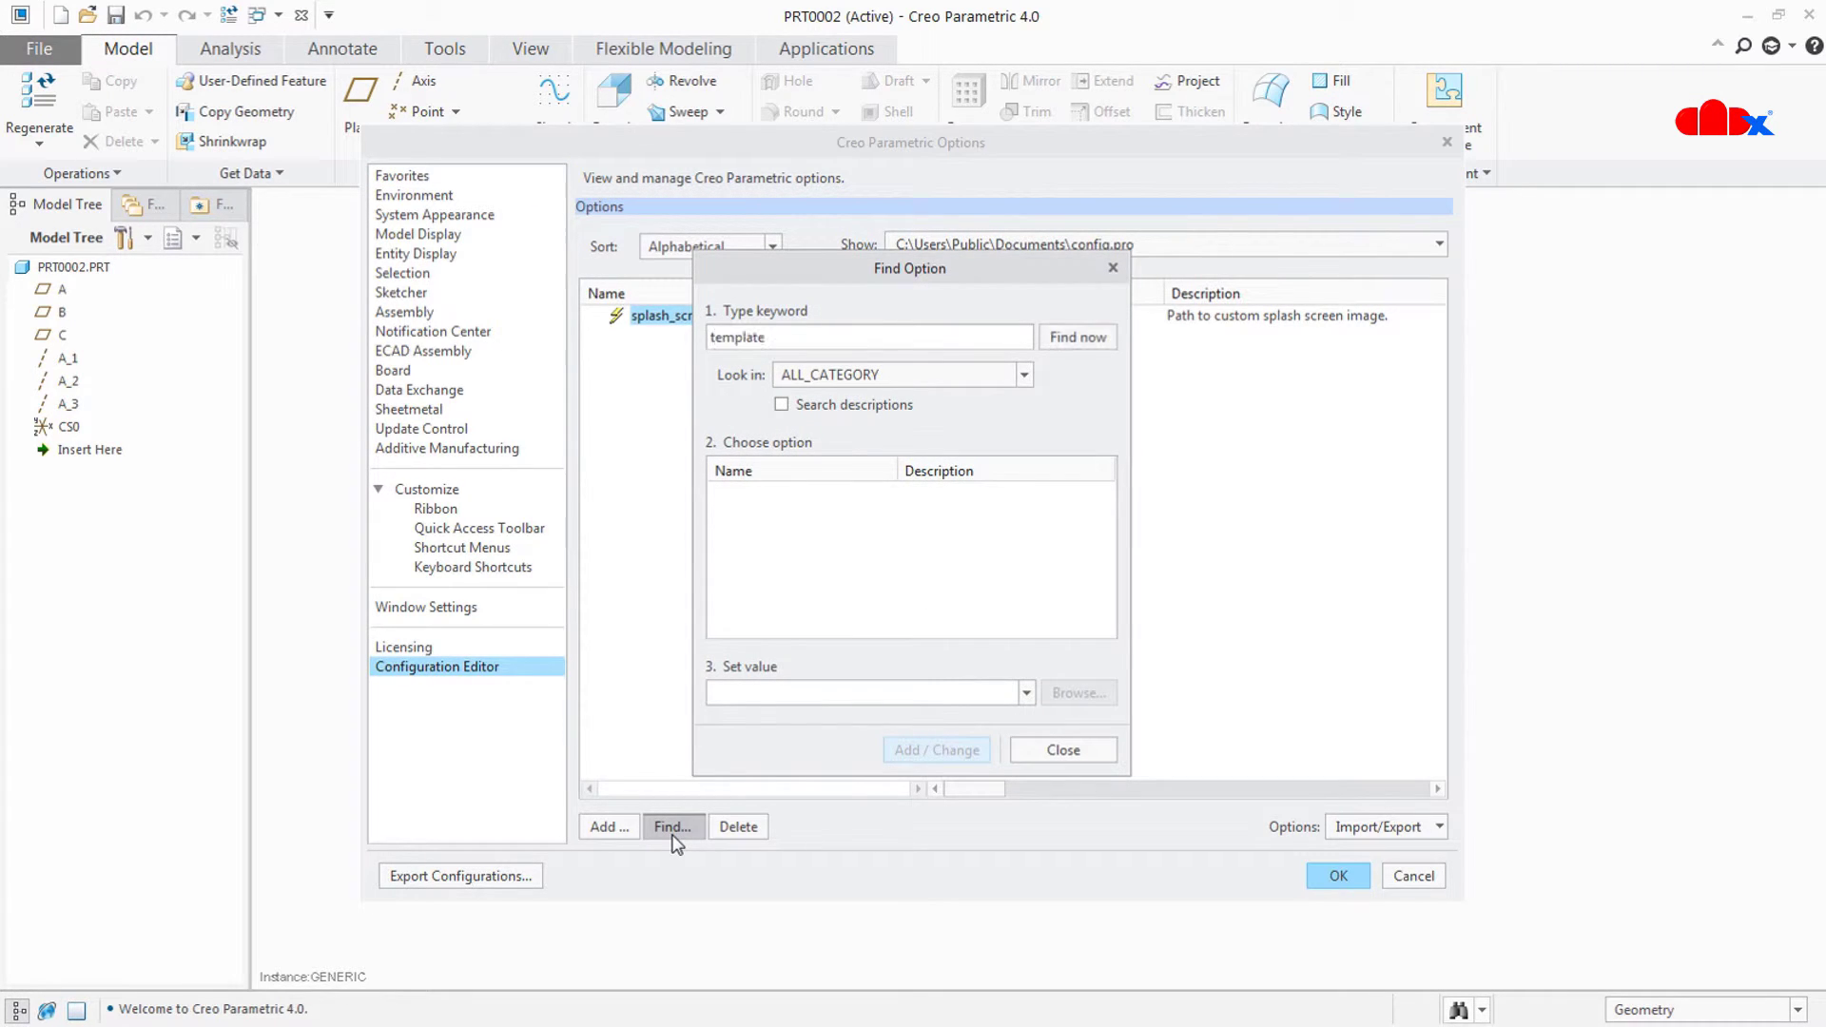
pyautogui.click(1083, 341)
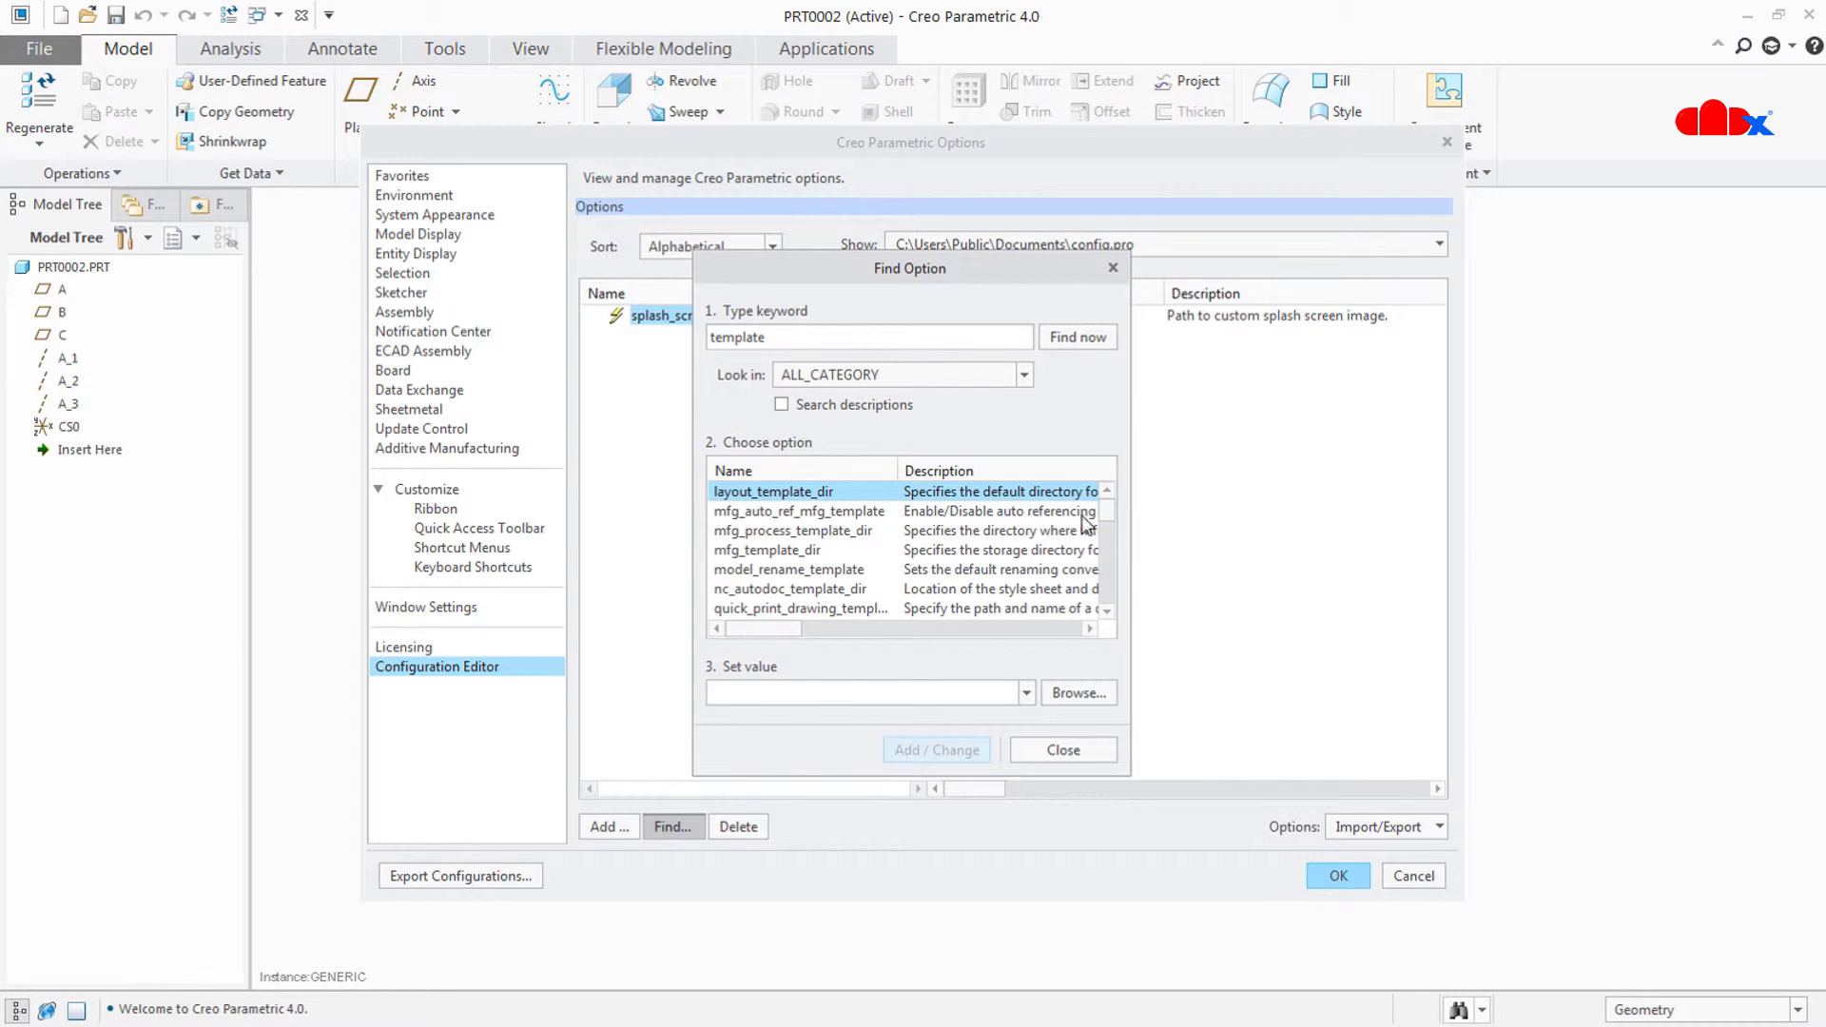
pyautogui.moveTo(1106, 519); pyautogui.dragTo(1117, 616)
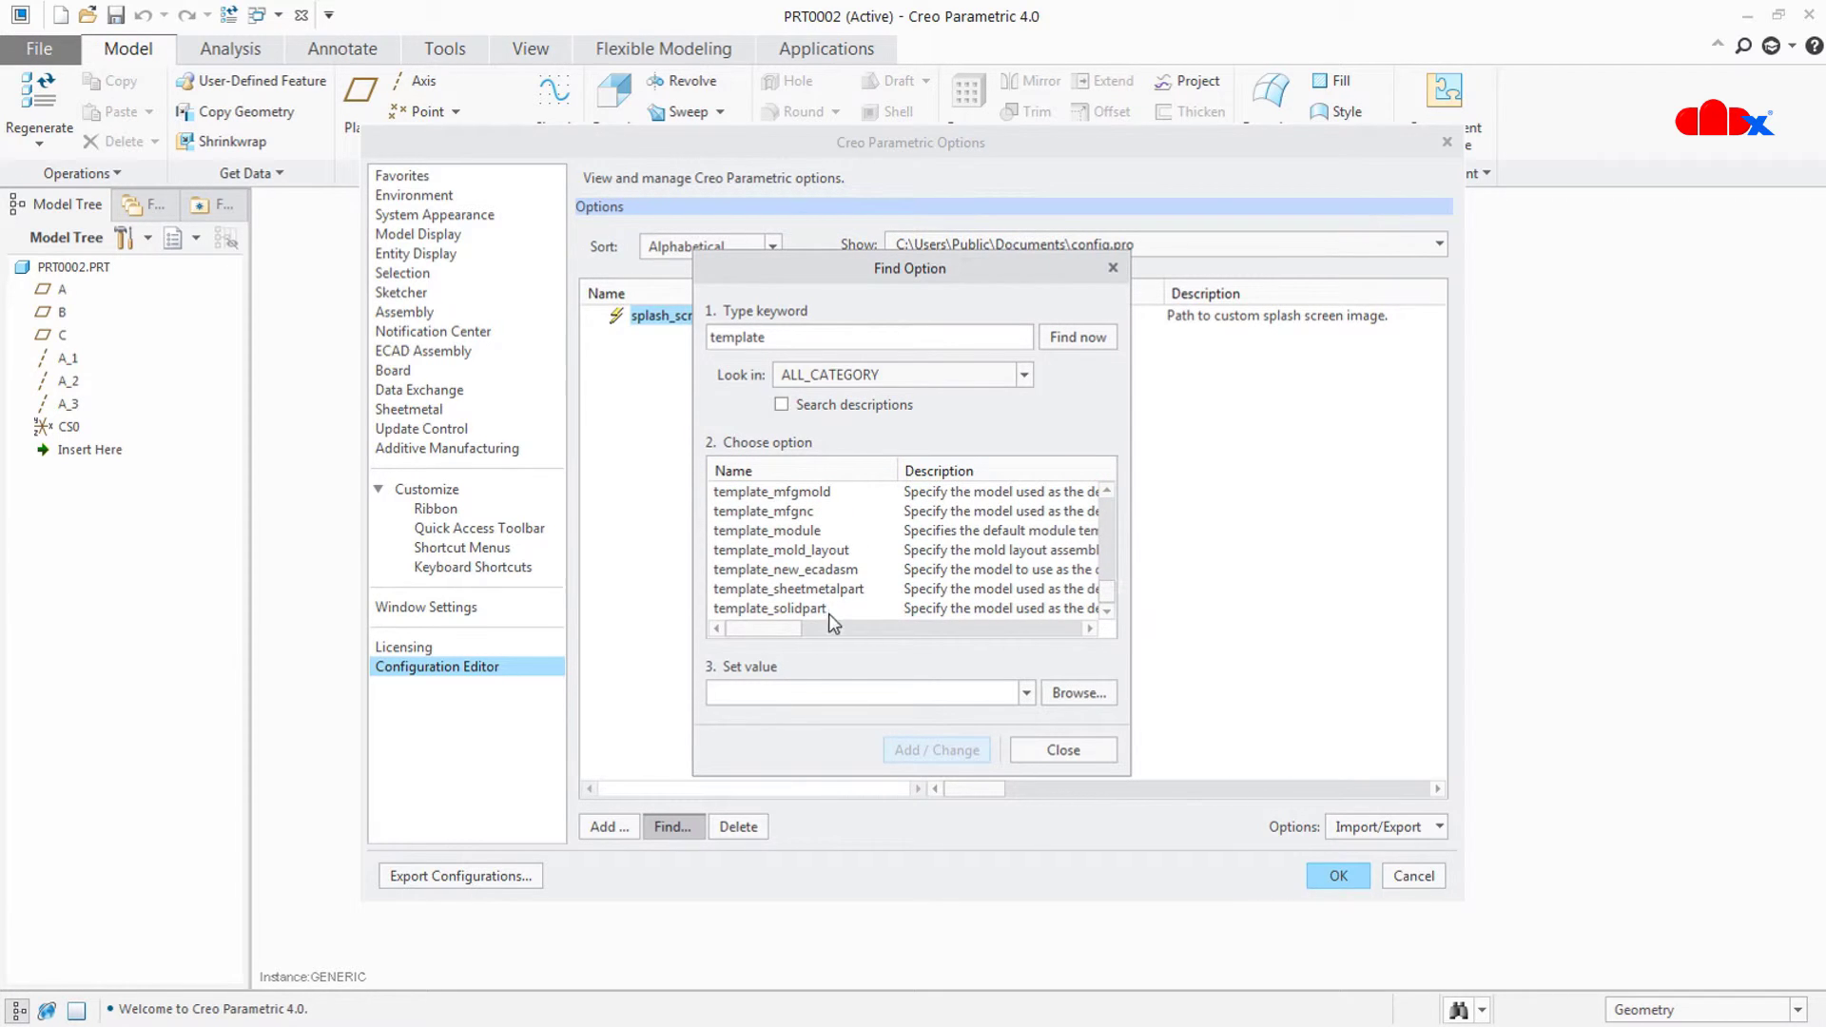
pyautogui.click(787, 612)
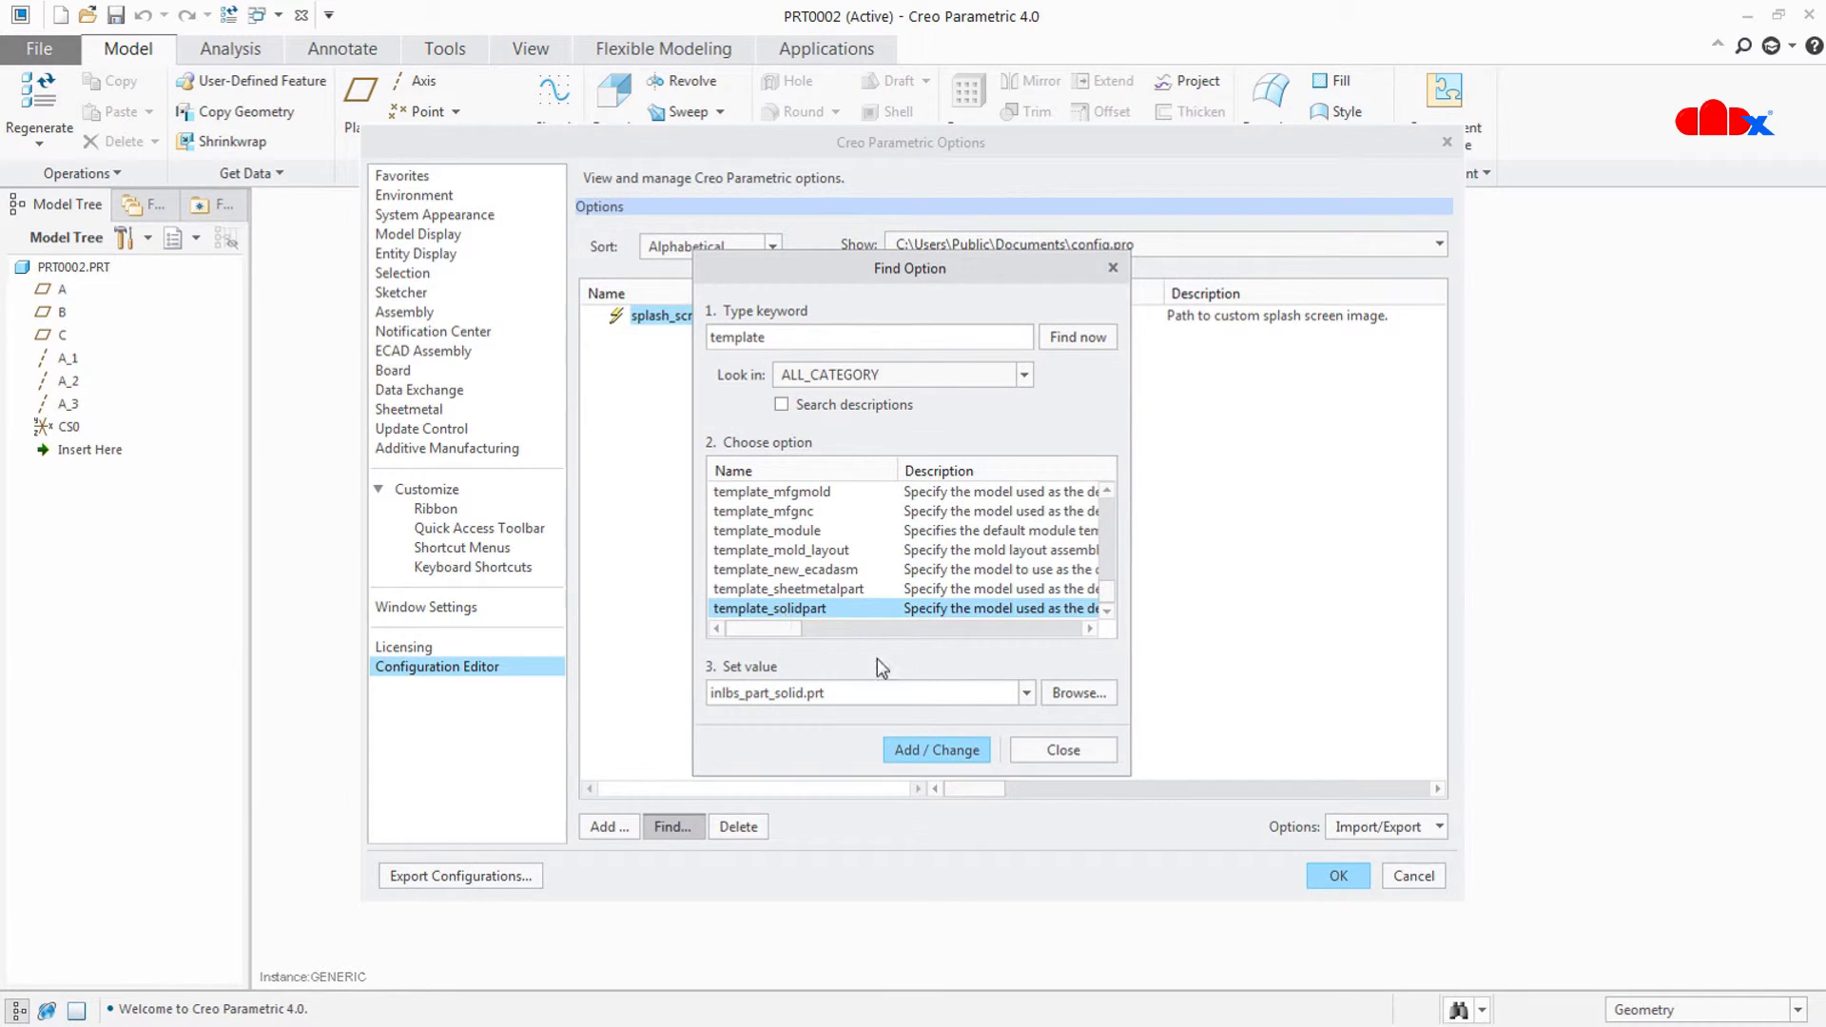
# Step: Browse for the template_solidpart file in the Creo 4.0 installation's F000\Common Files\templates folder
pyautogui.click(1077, 694)
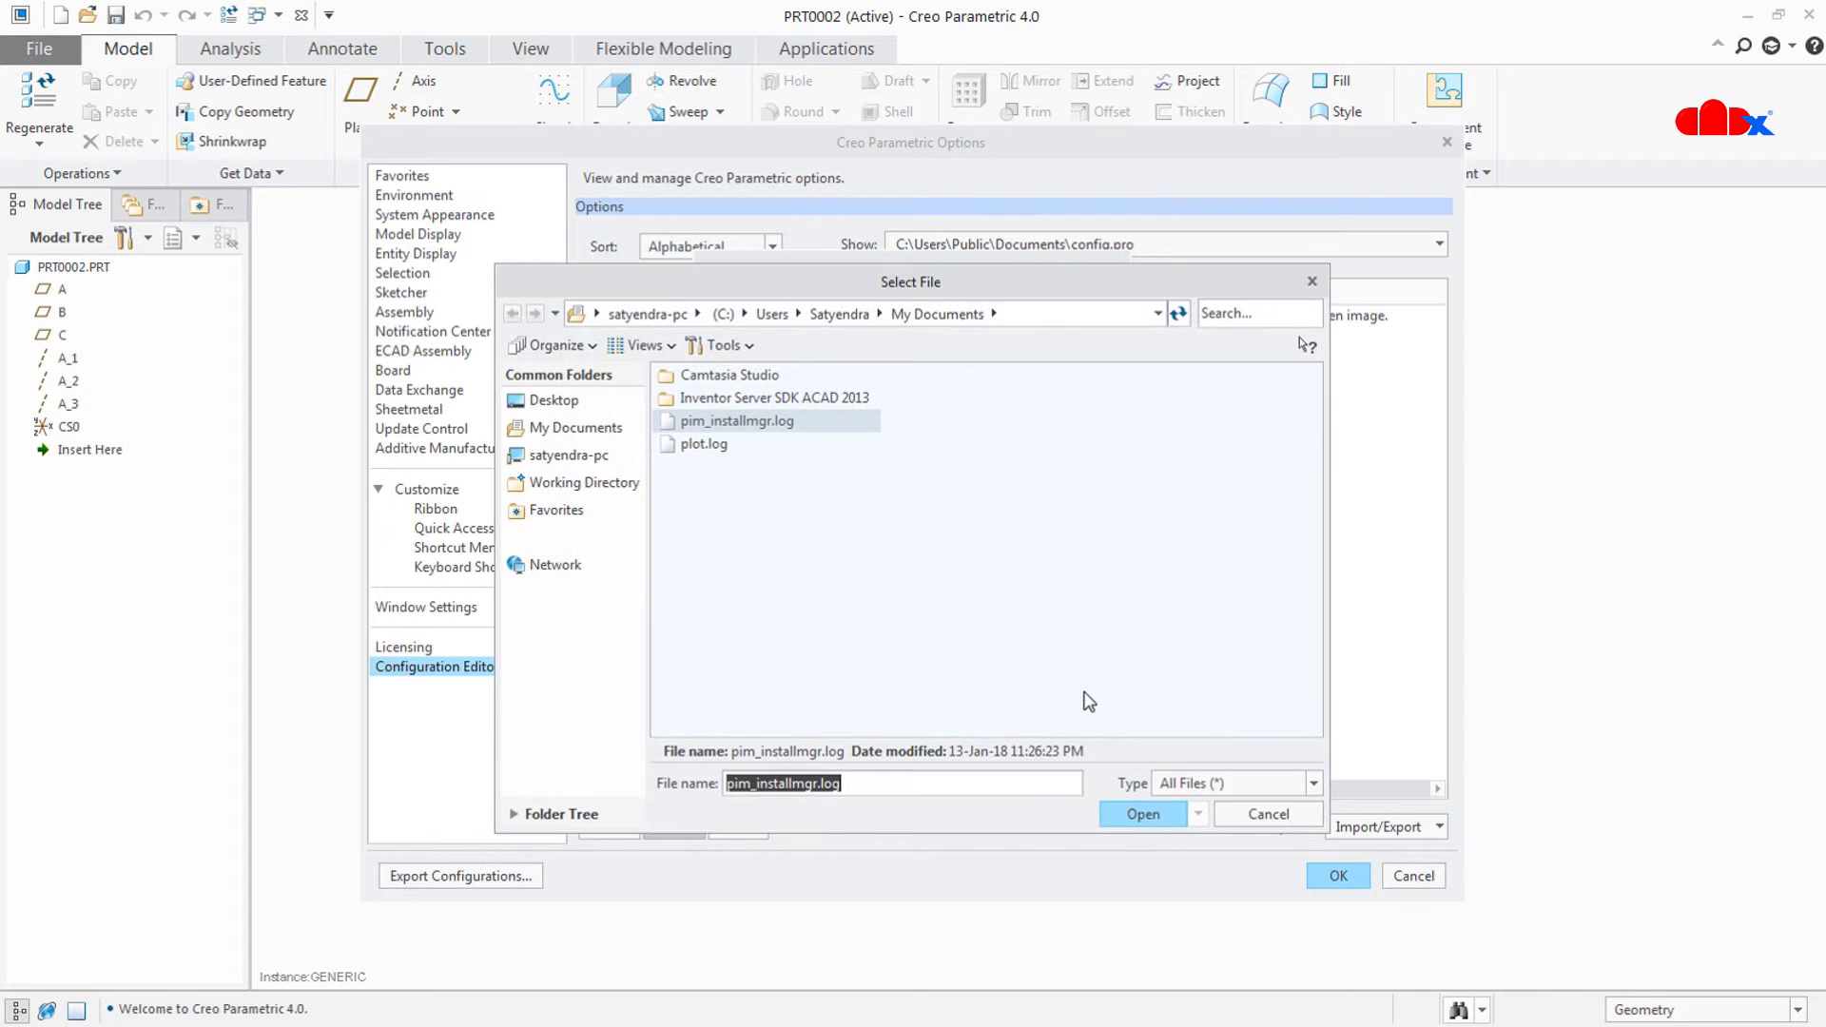
pyautogui.click(571, 459)
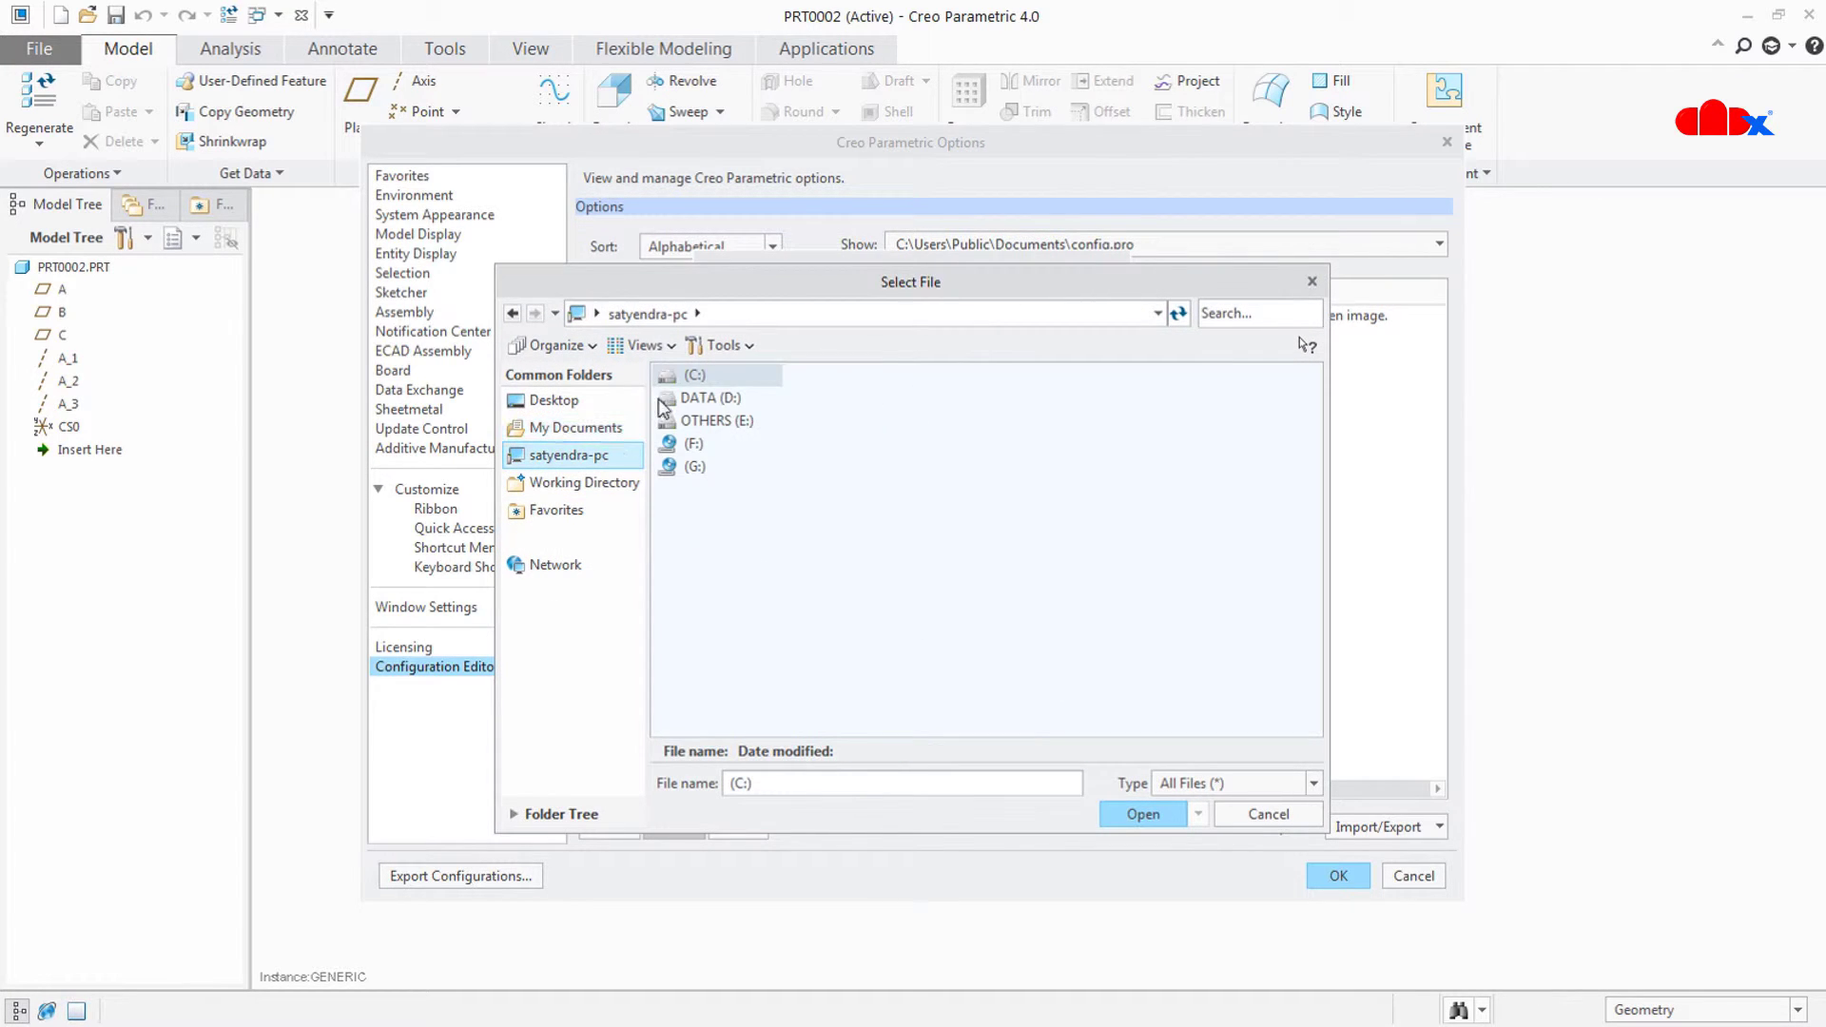
pyautogui.doubleClick(671, 388)
pyautogui.doubleClick(722, 444)
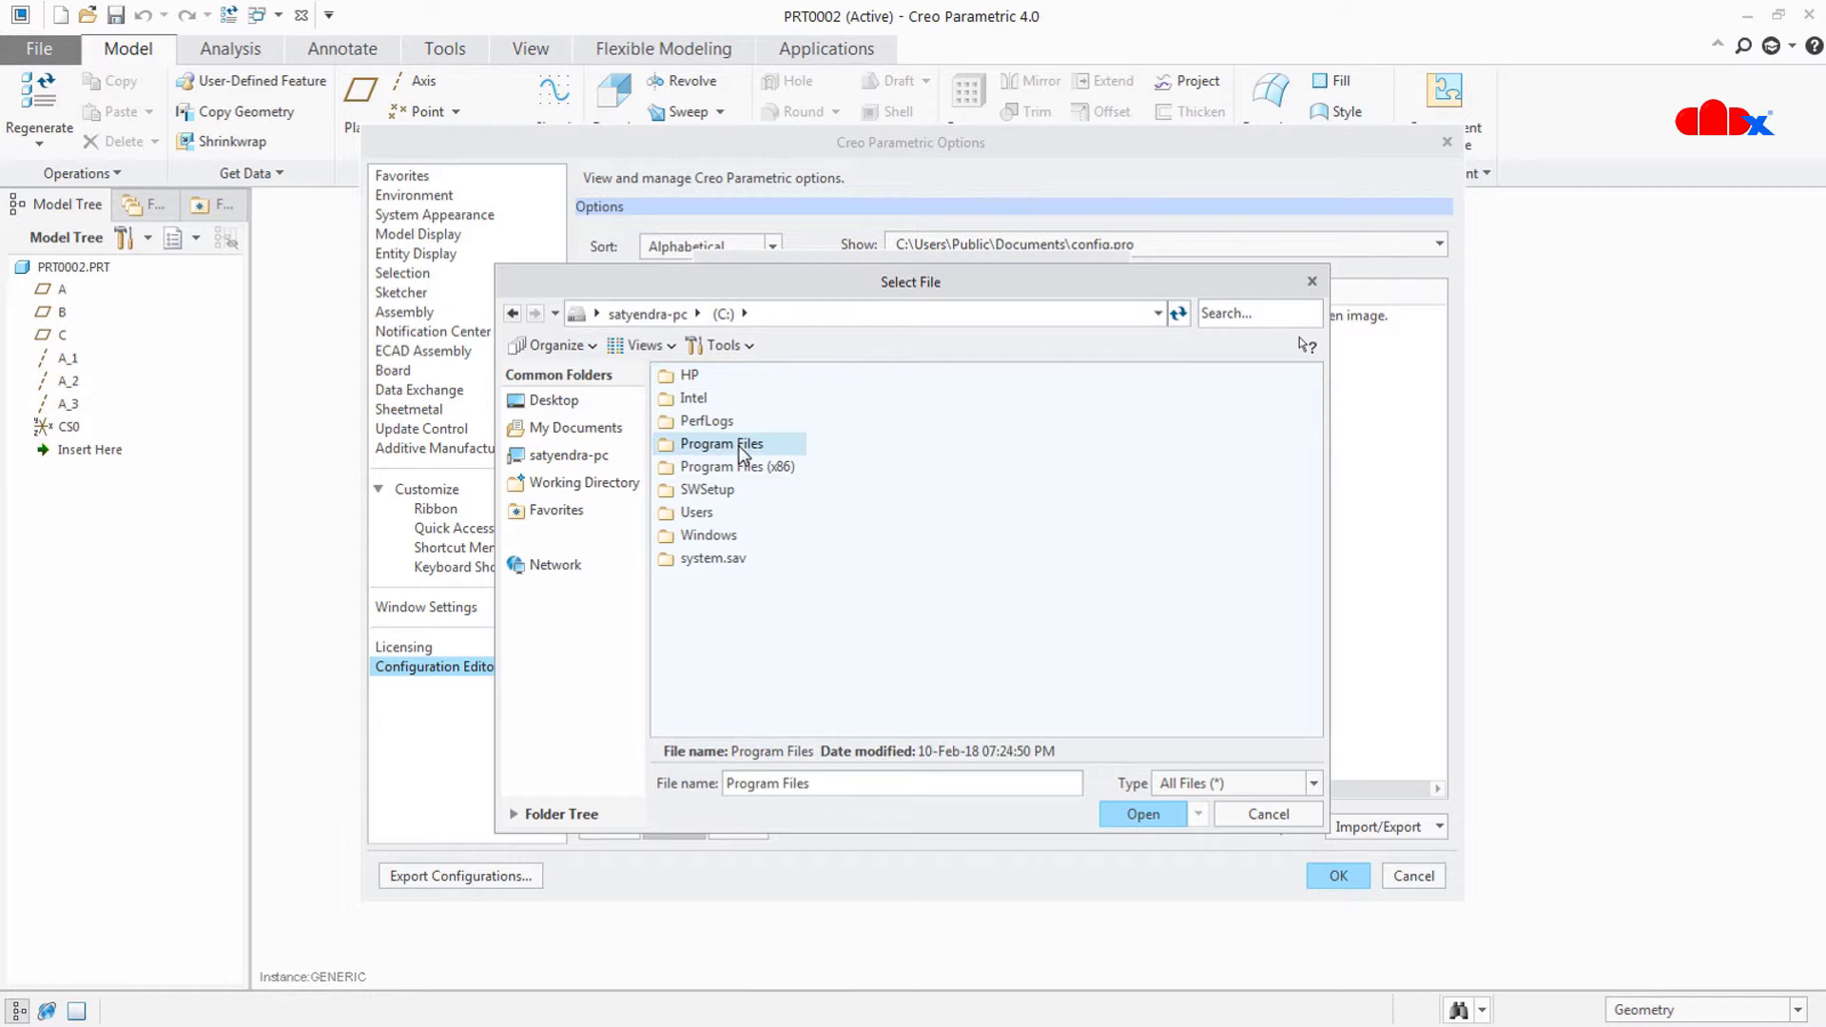
pyautogui.click(693, 650)
pyautogui.doubleClick(693, 649)
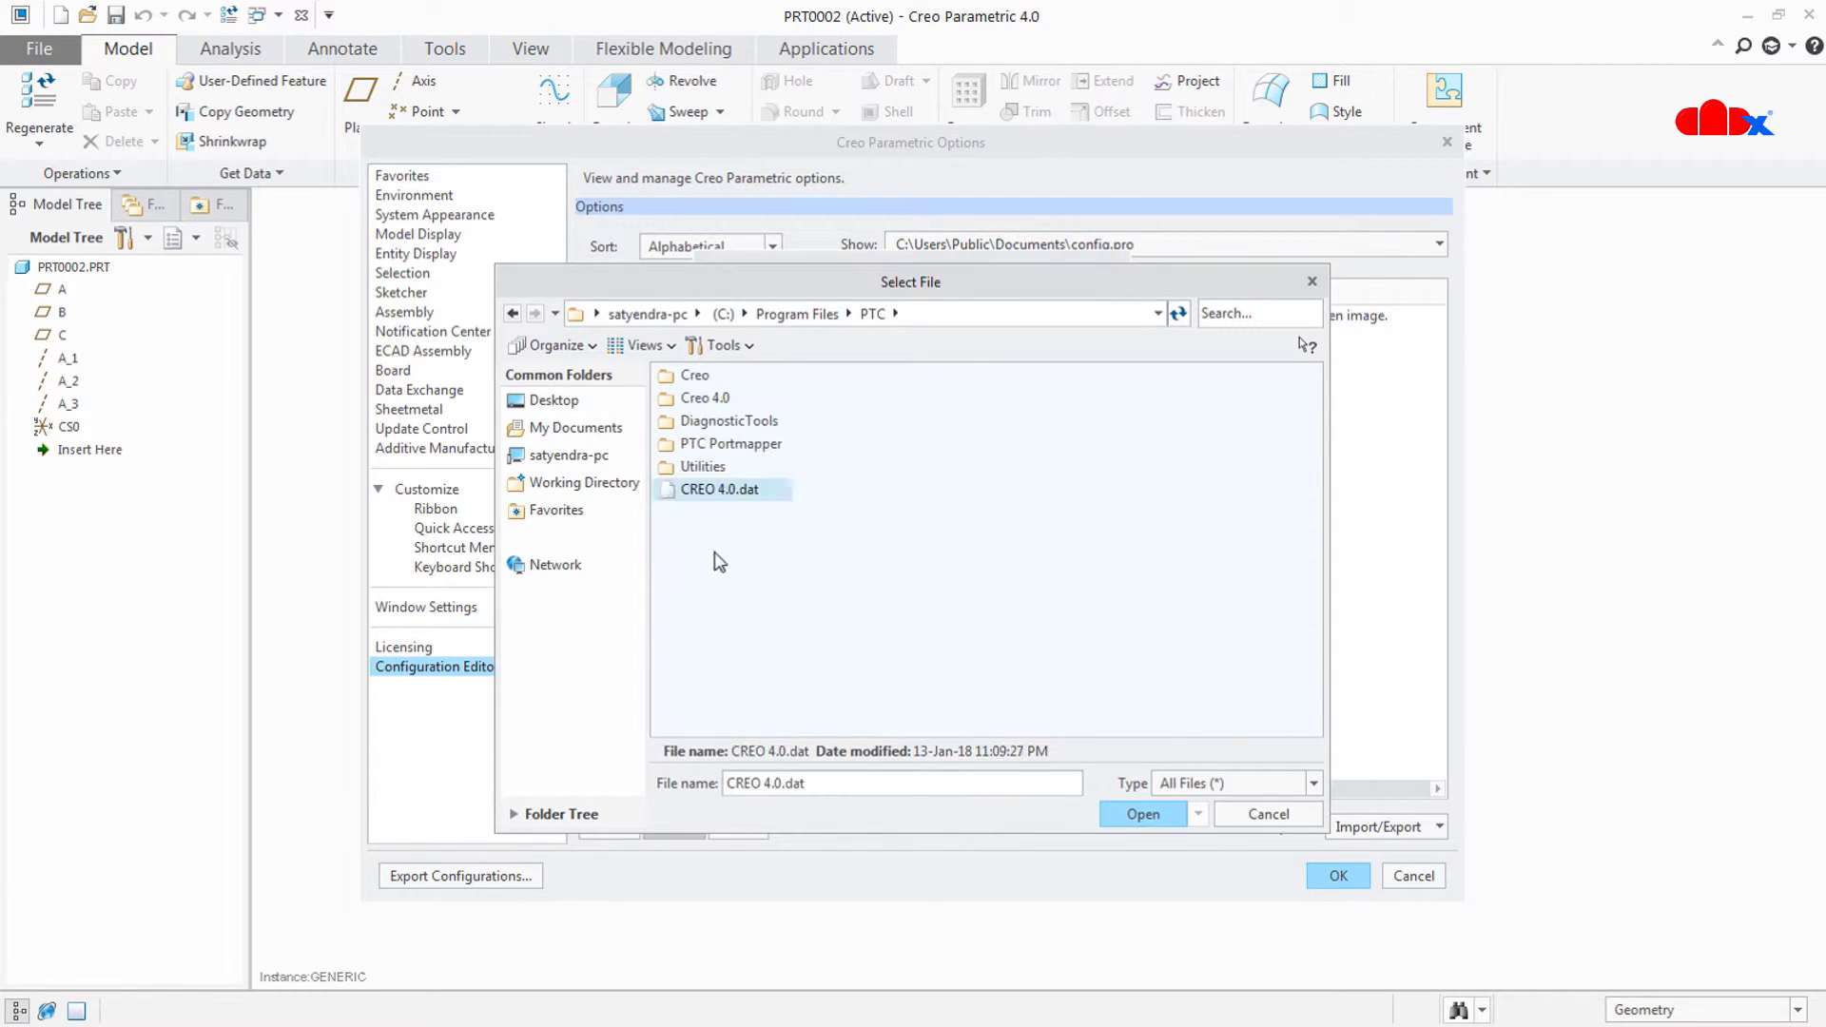
pyautogui.doubleClick(721, 399)
pyautogui.doubleClick(715, 400)
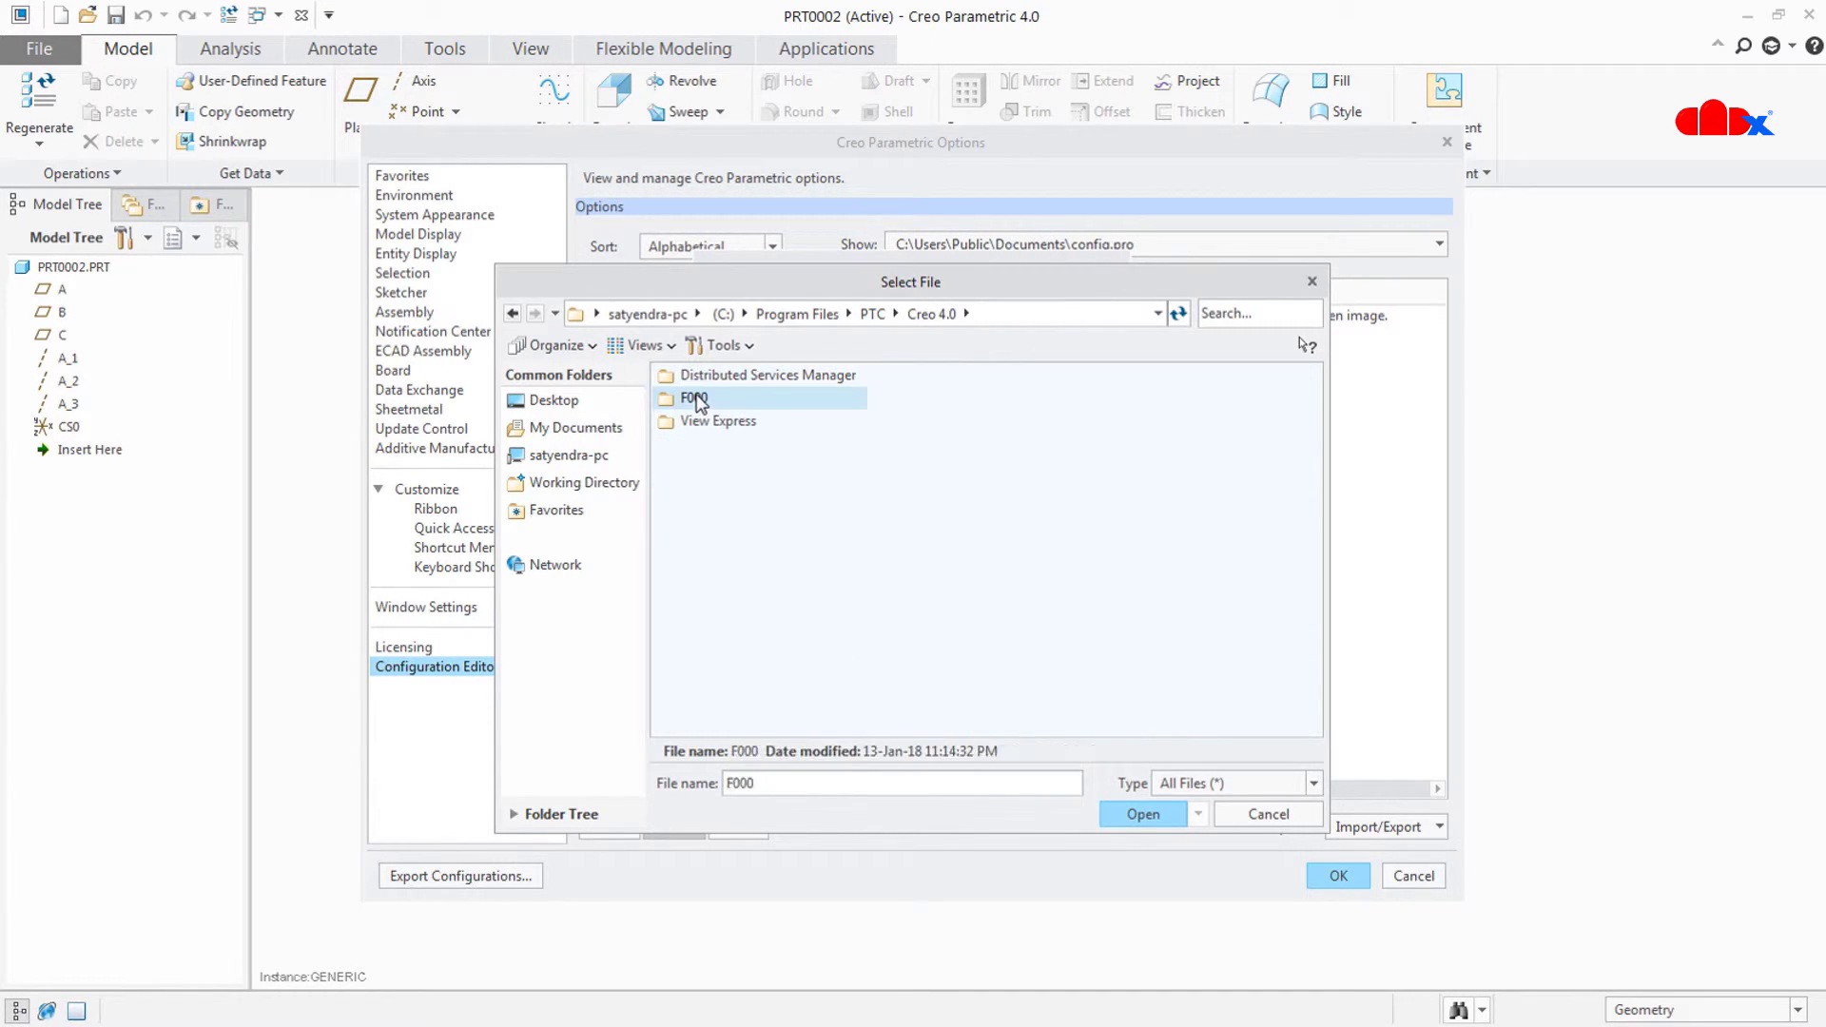
pyautogui.doubleClick(718, 378)
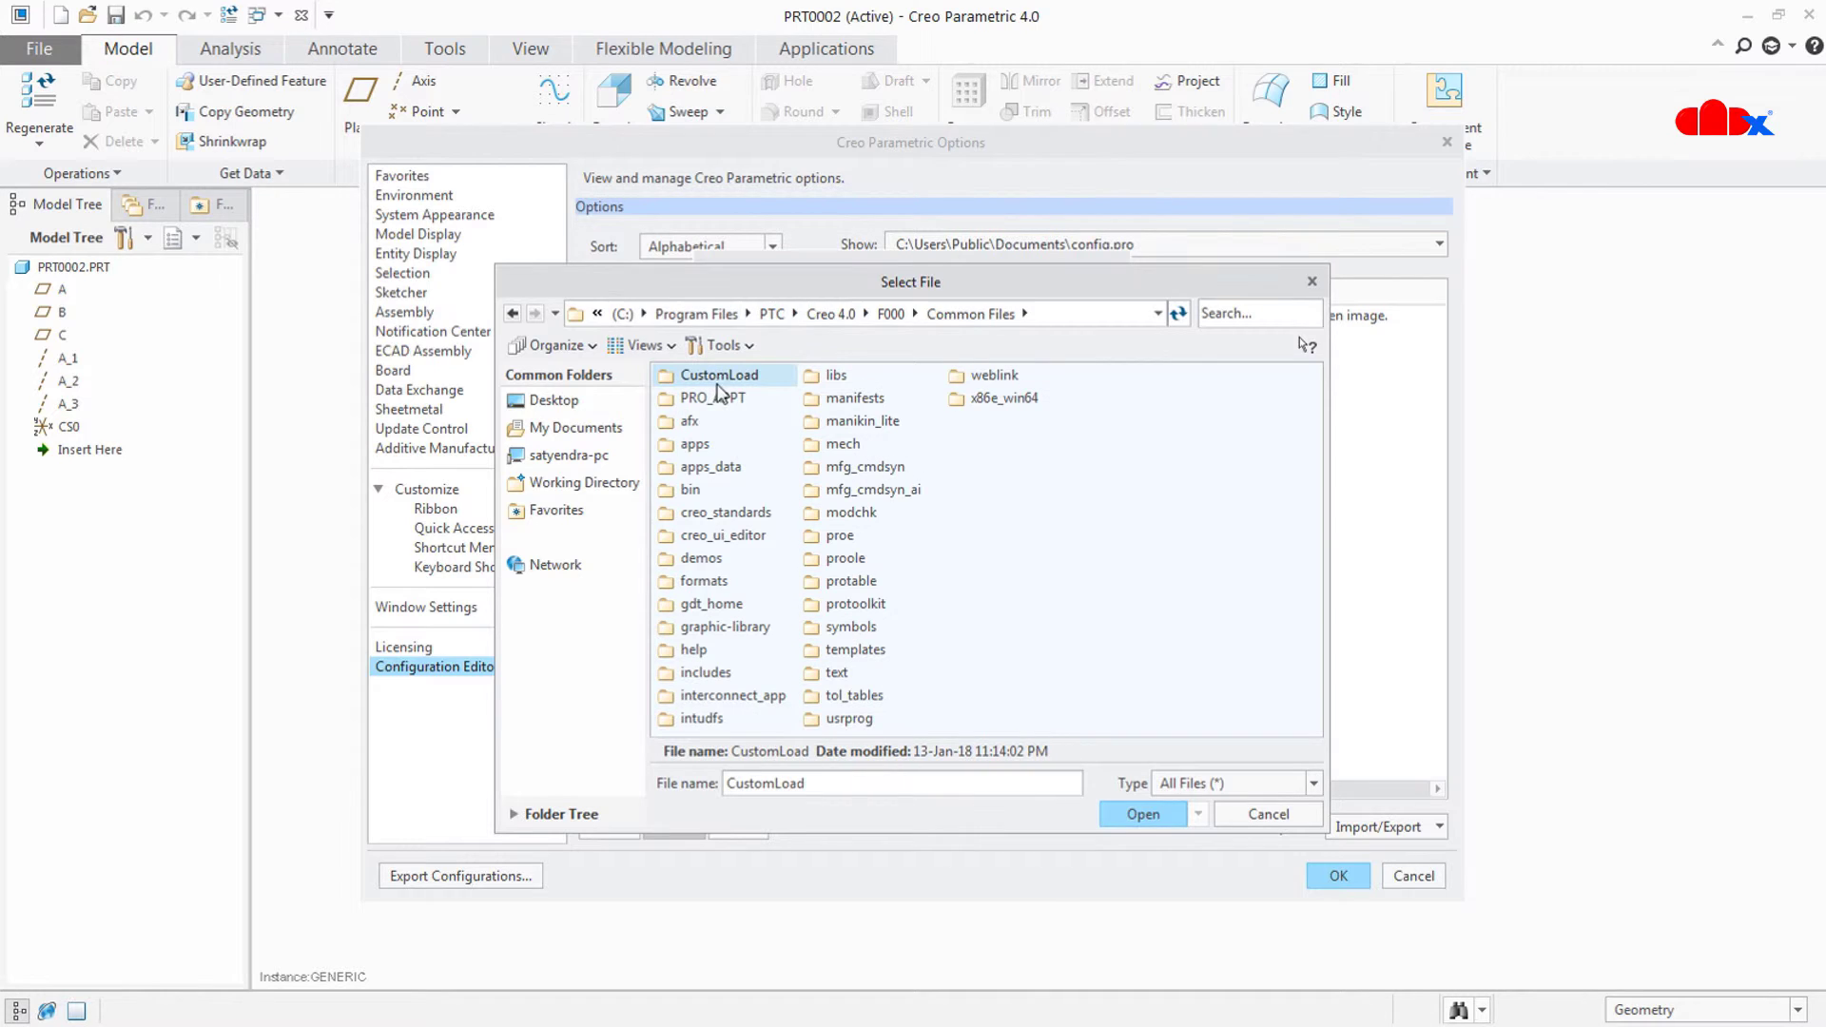
pyautogui.doubleClick(884, 652)
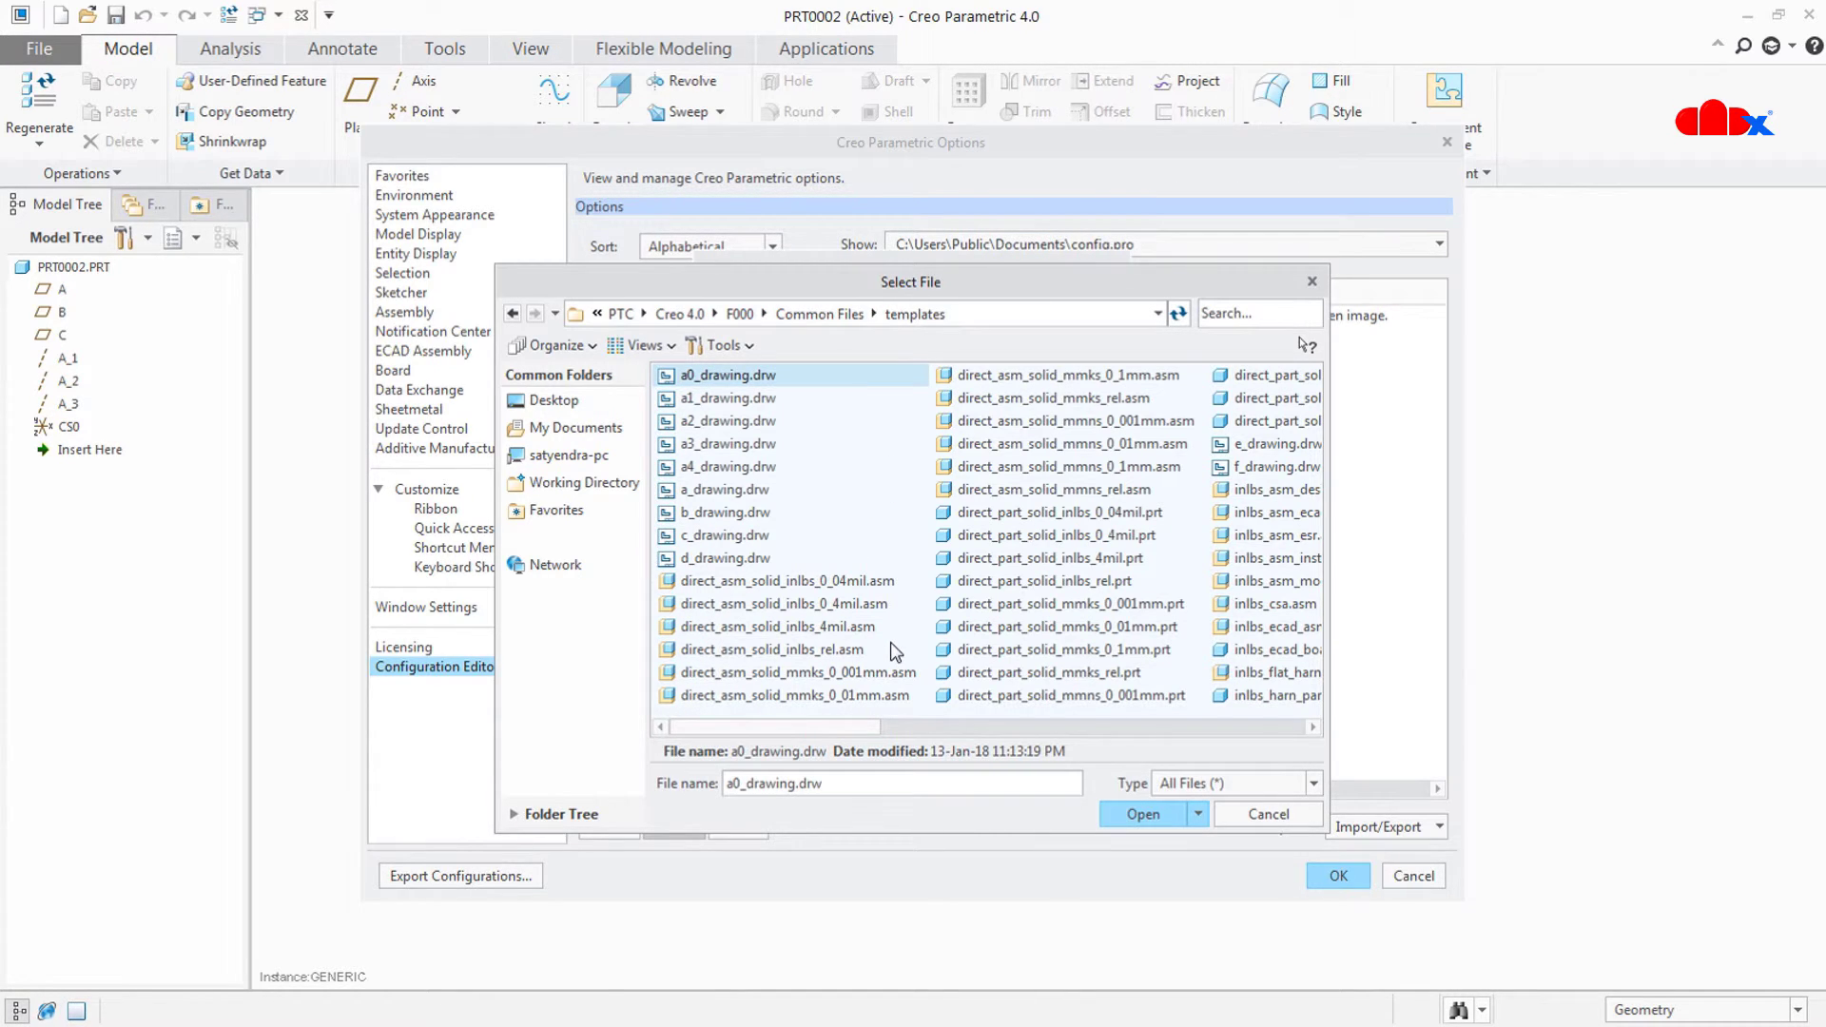
# Step: Set template_solidpart to start-part.prt and add the option to the configuration
pyautogui.scroll(-3, 894, 651)
pyautogui.click(1236, 421)
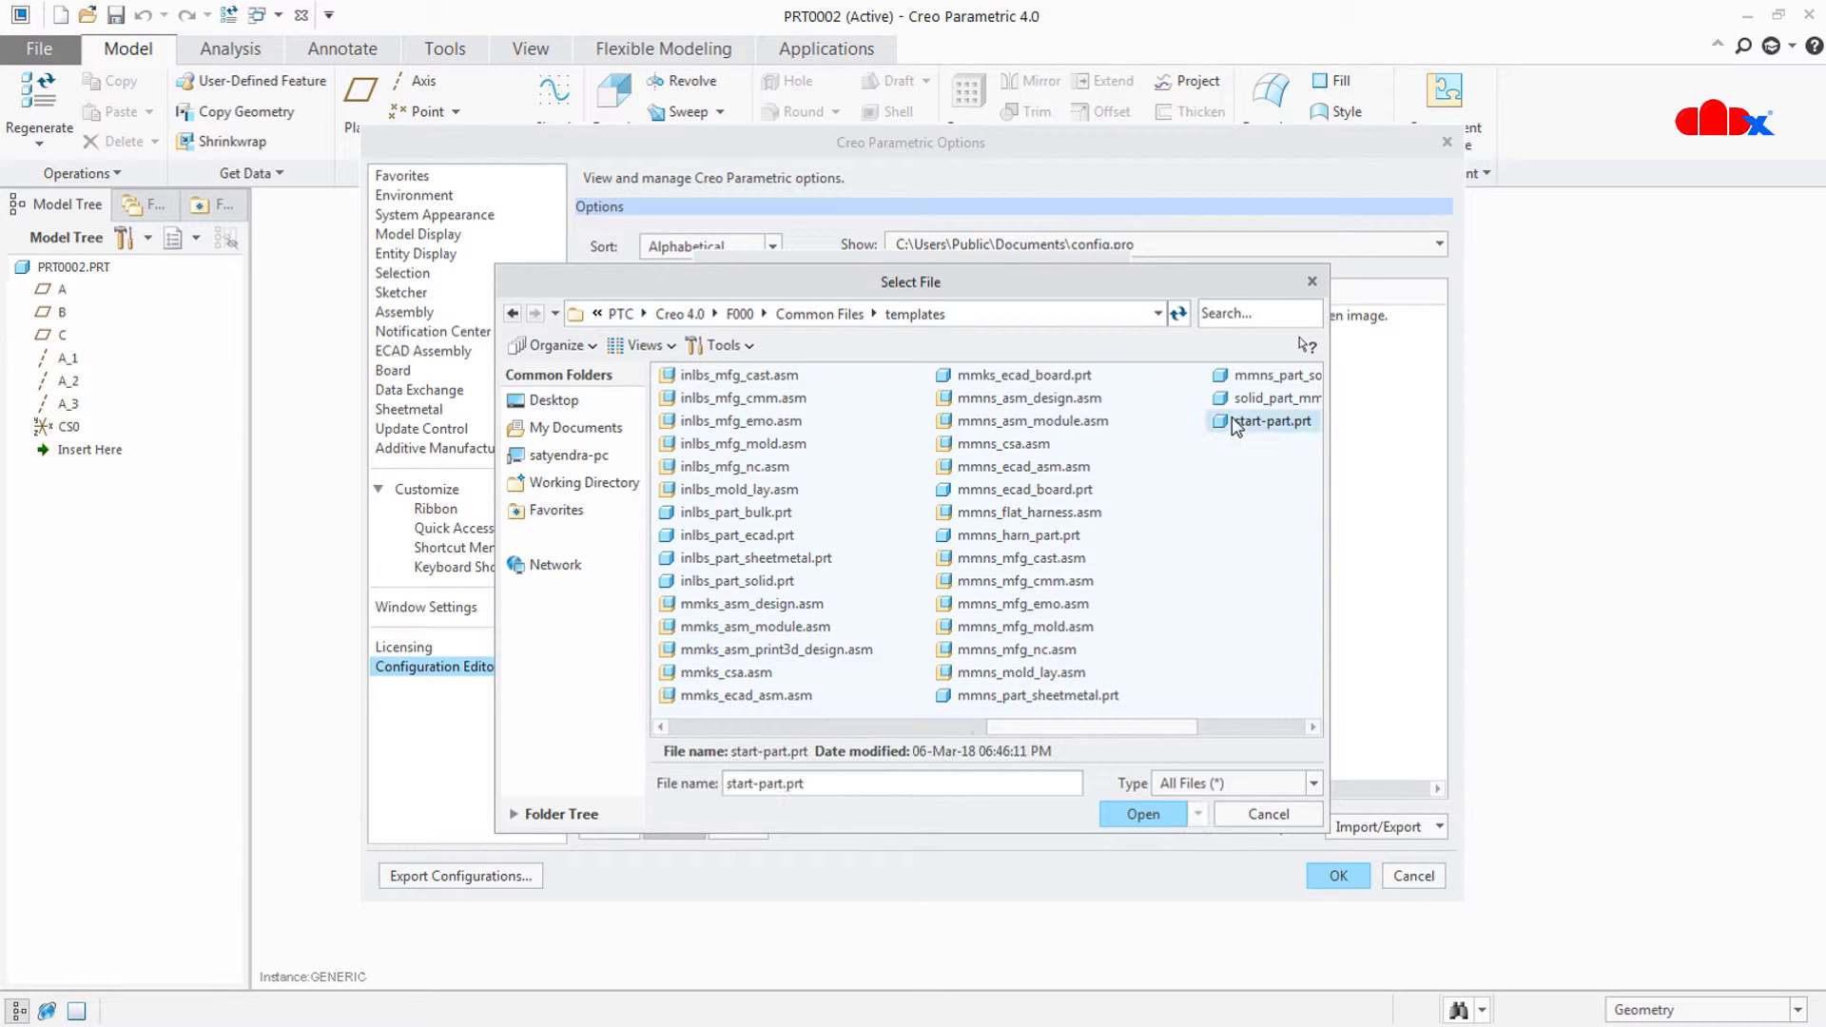
pyautogui.click(1142, 815)
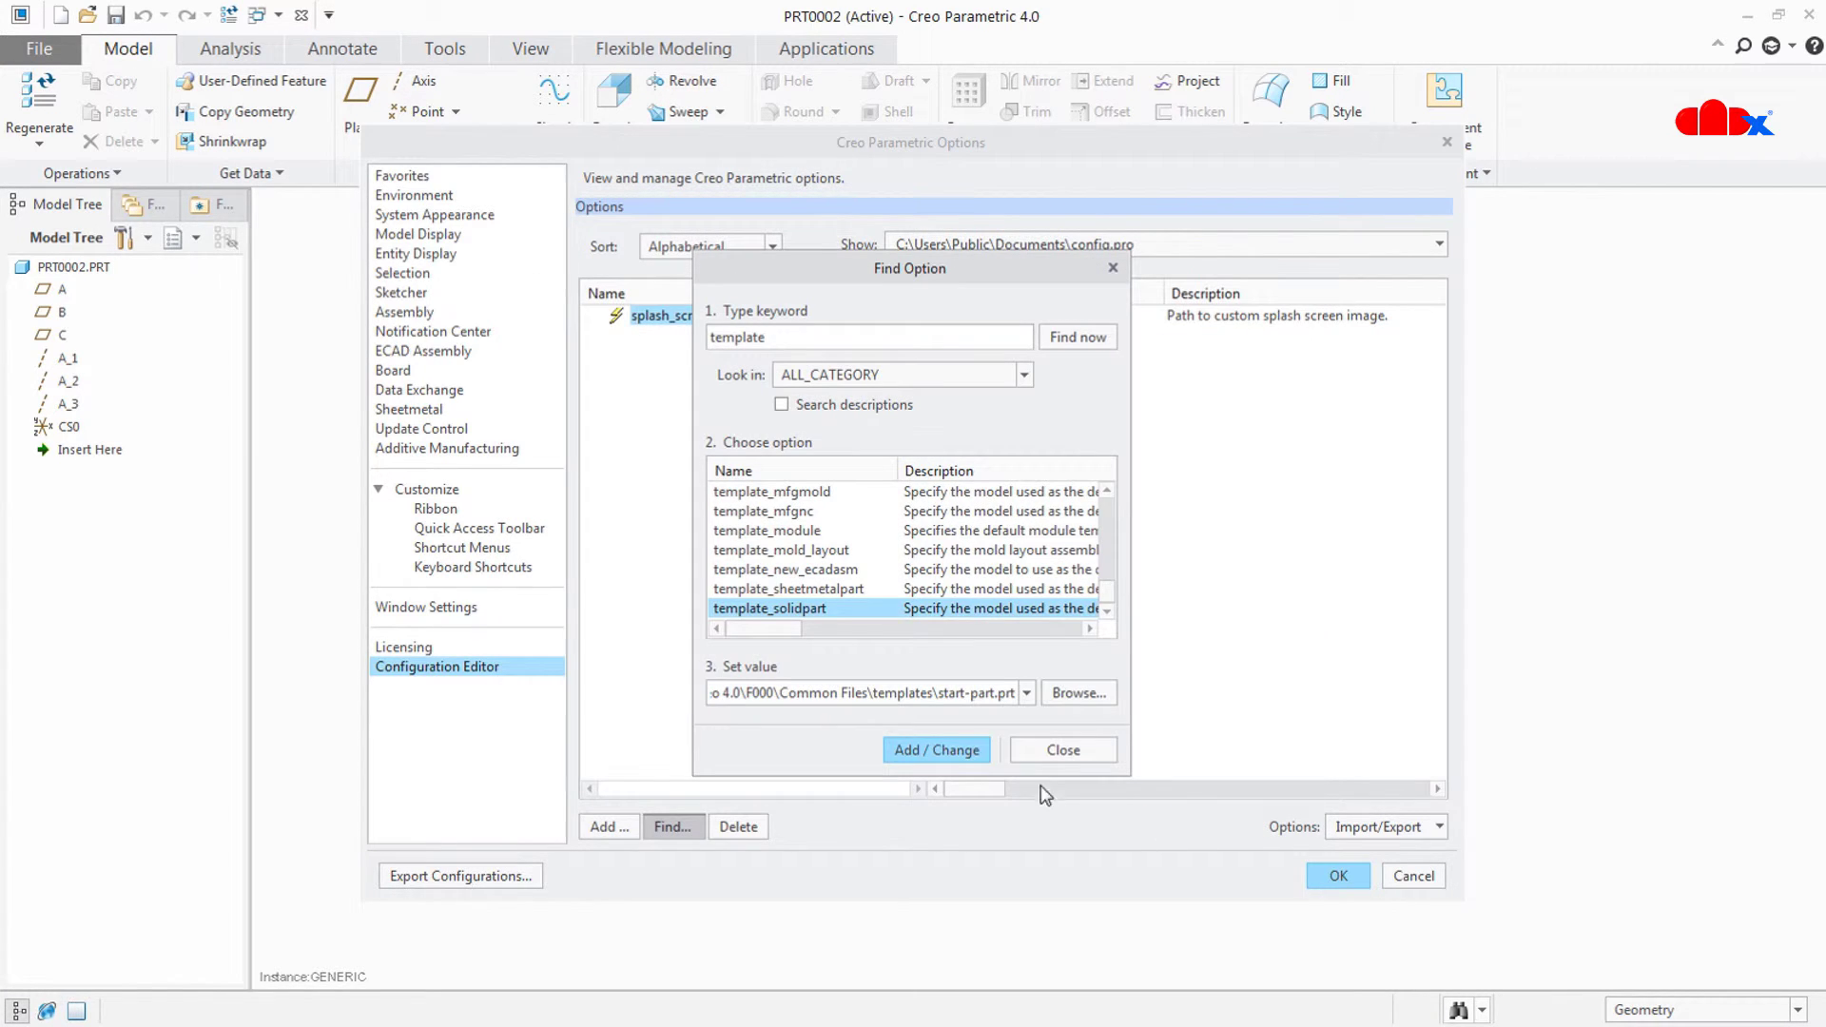
pyautogui.click(956, 749)
pyautogui.click(1053, 750)
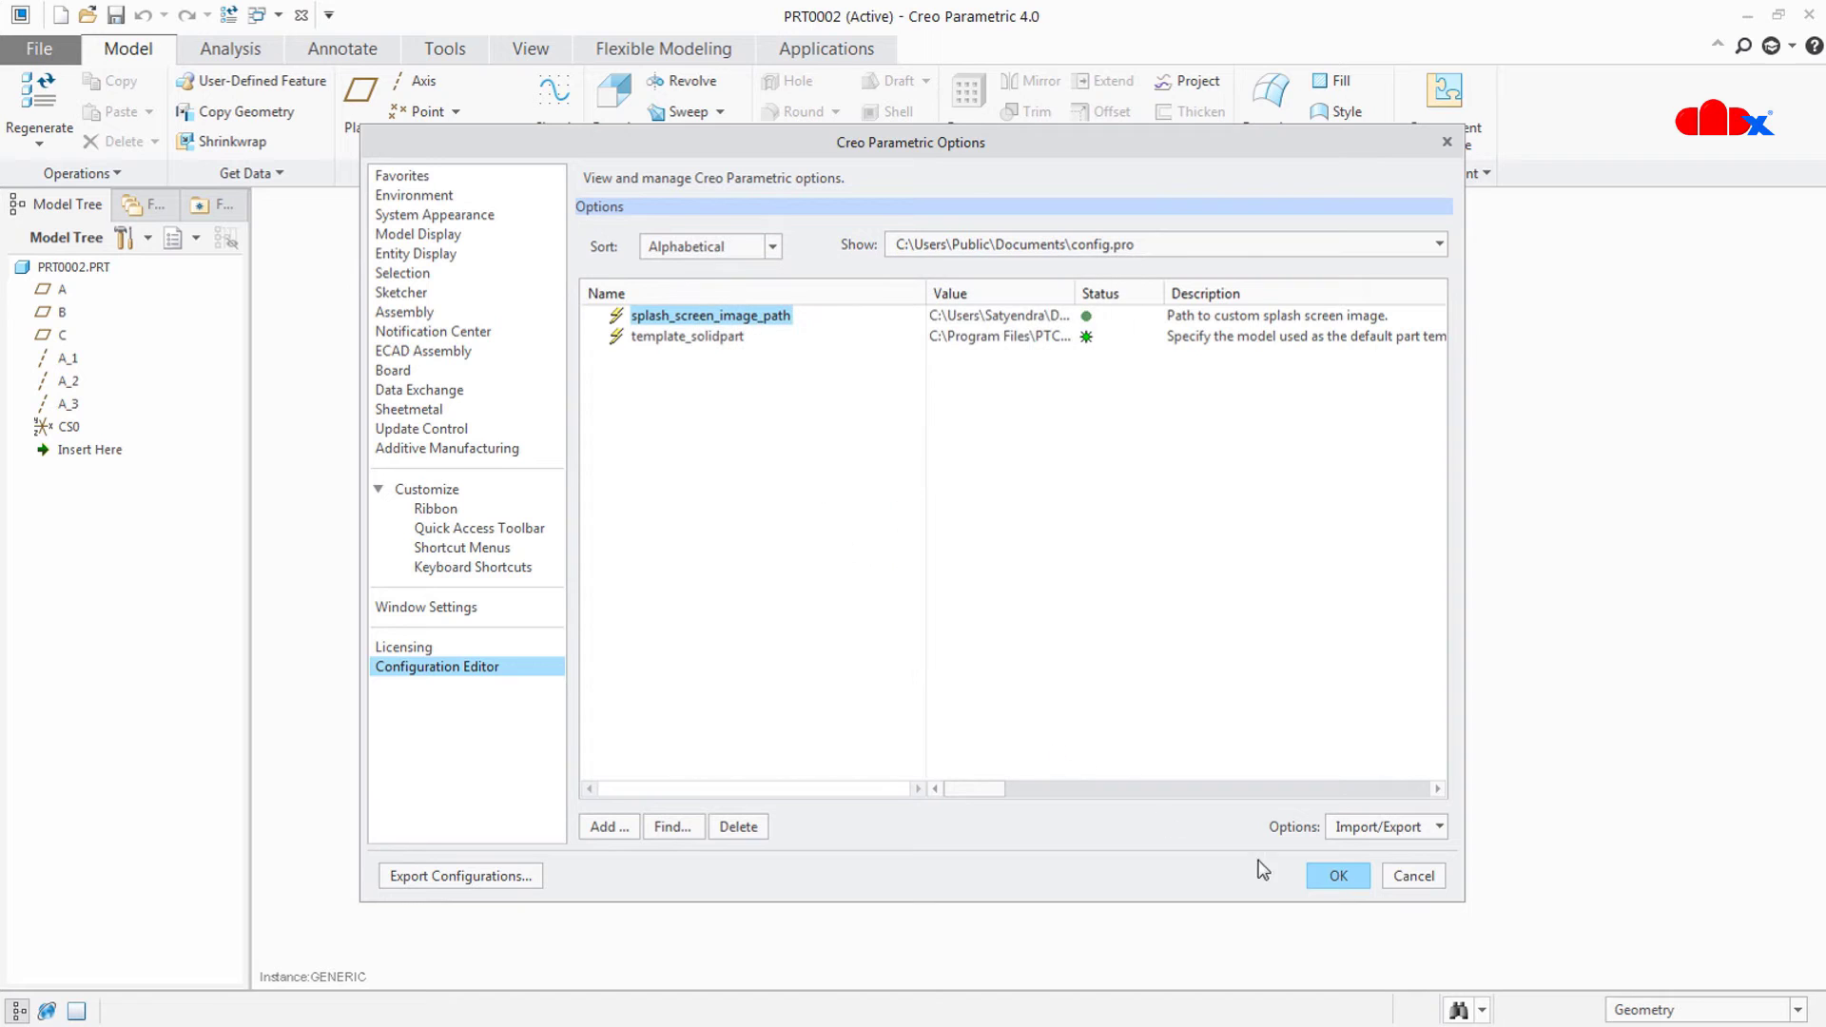
# Step: Apply the option changes and save them to config.pro in the Public Documents folder
pyautogui.click(1322, 881)
pyautogui.click(900, 622)
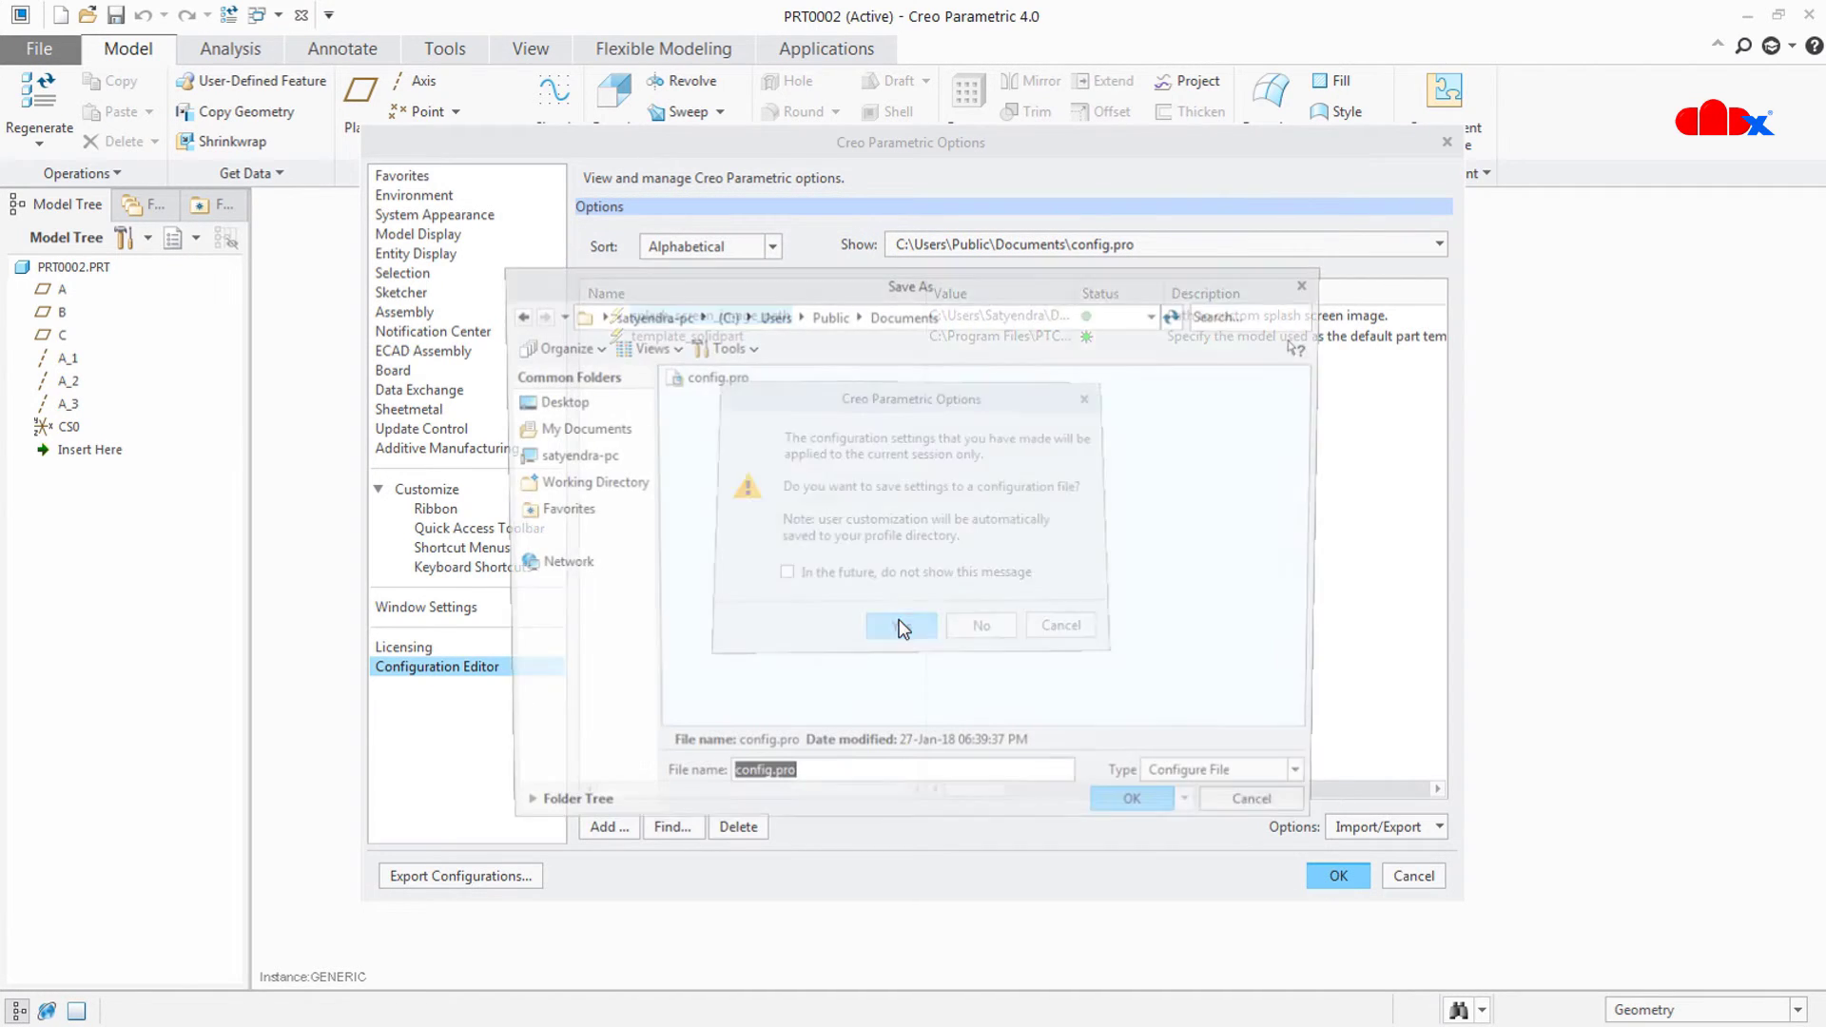
pyautogui.click(1144, 816)
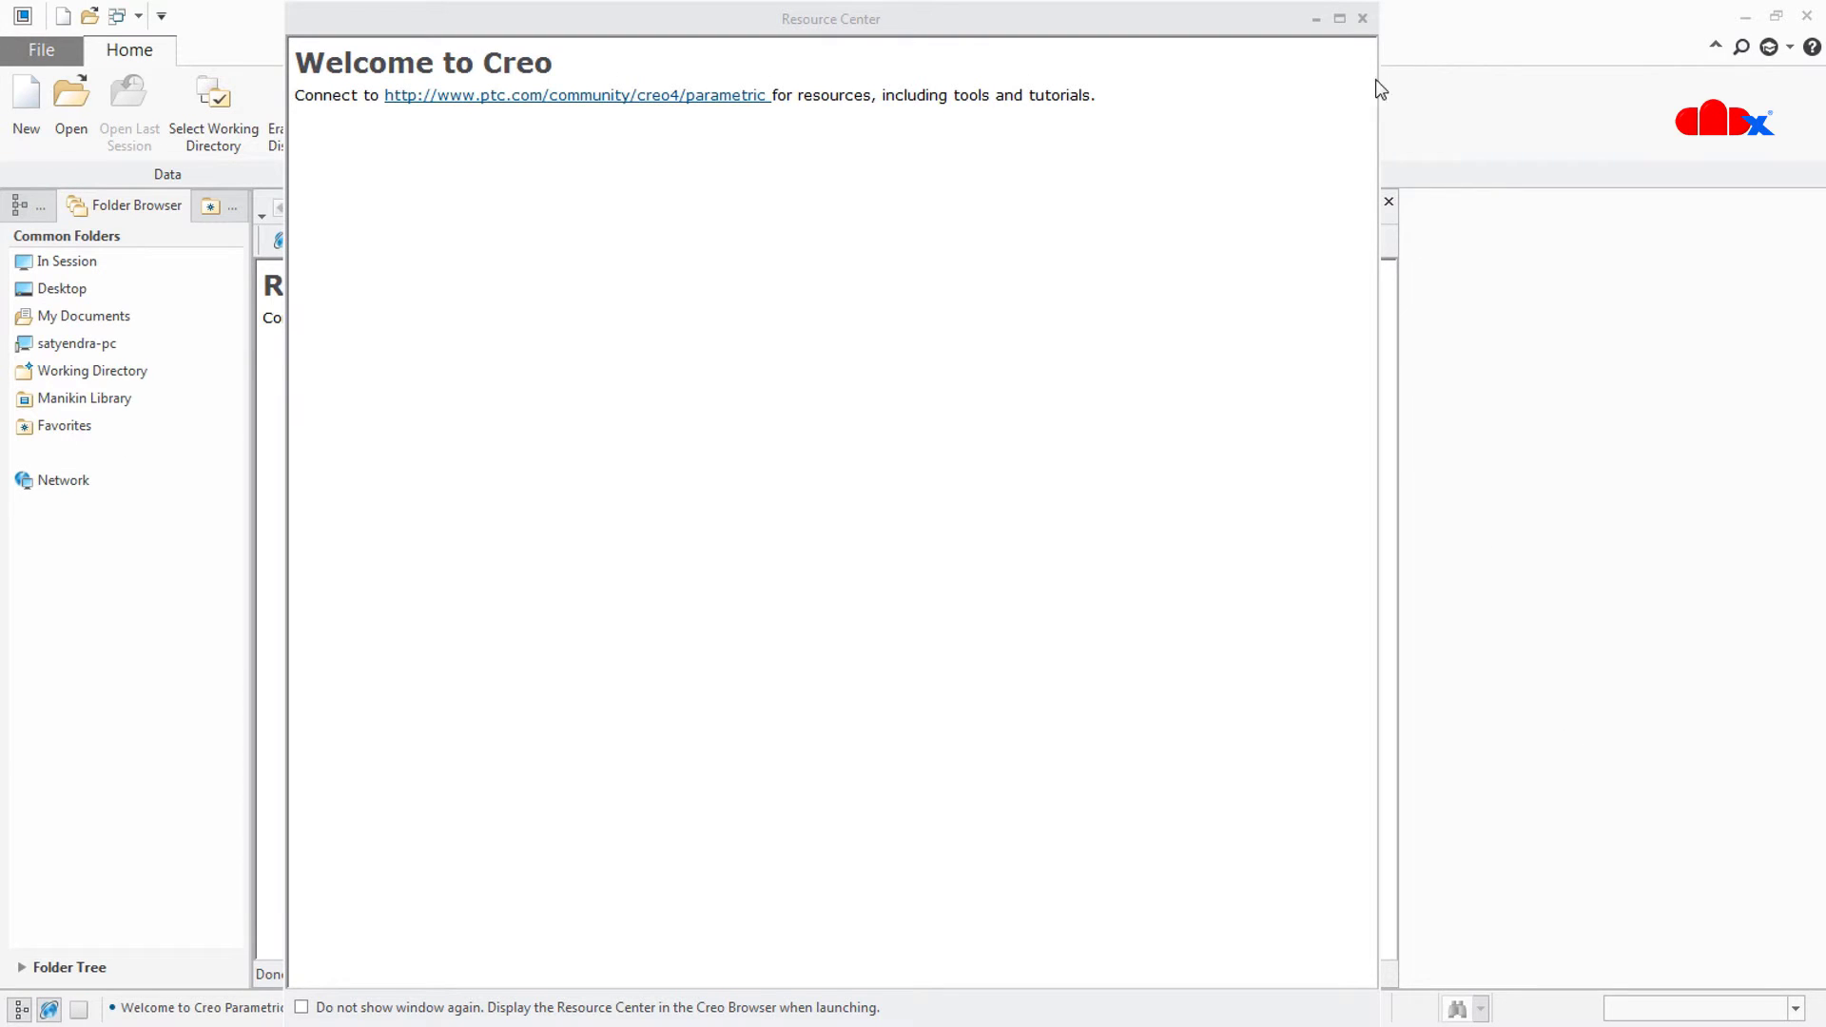
# Step: Close the welcome window, check which template is preselected for a new solid part without the default template, and cancel
pyautogui.click(1362, 18)
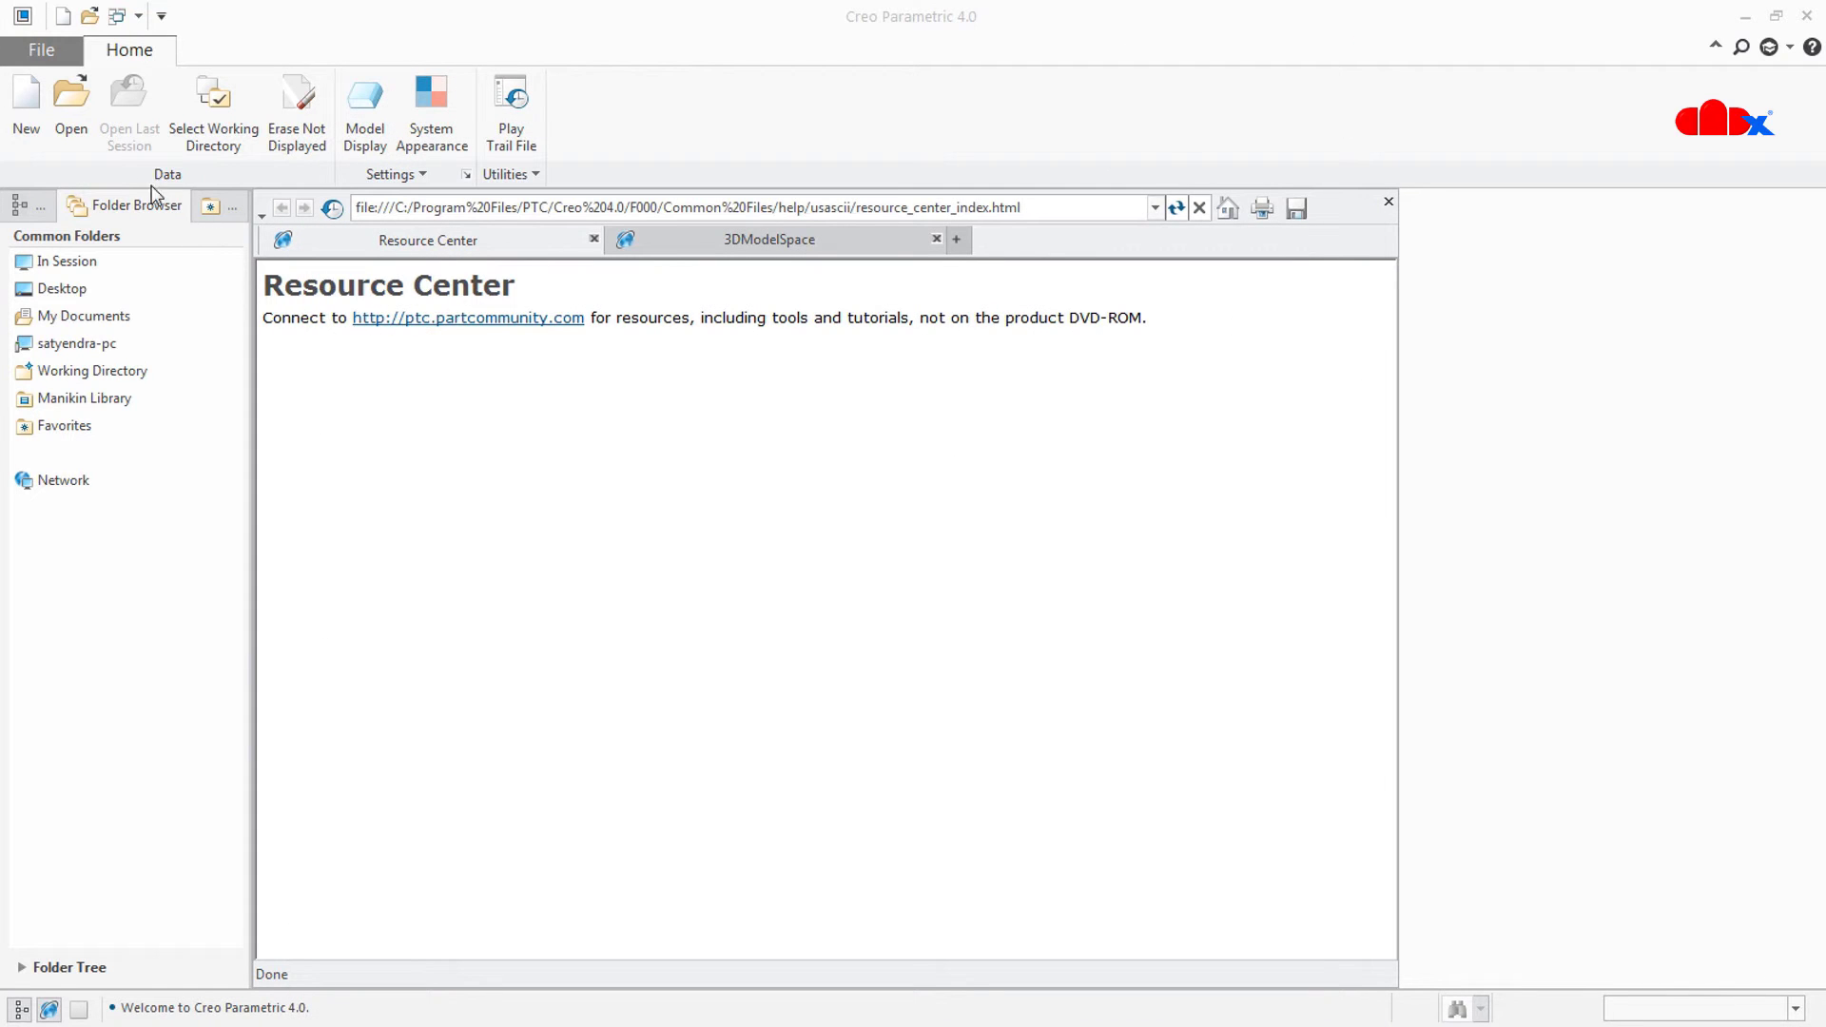
pyautogui.click(38, 122)
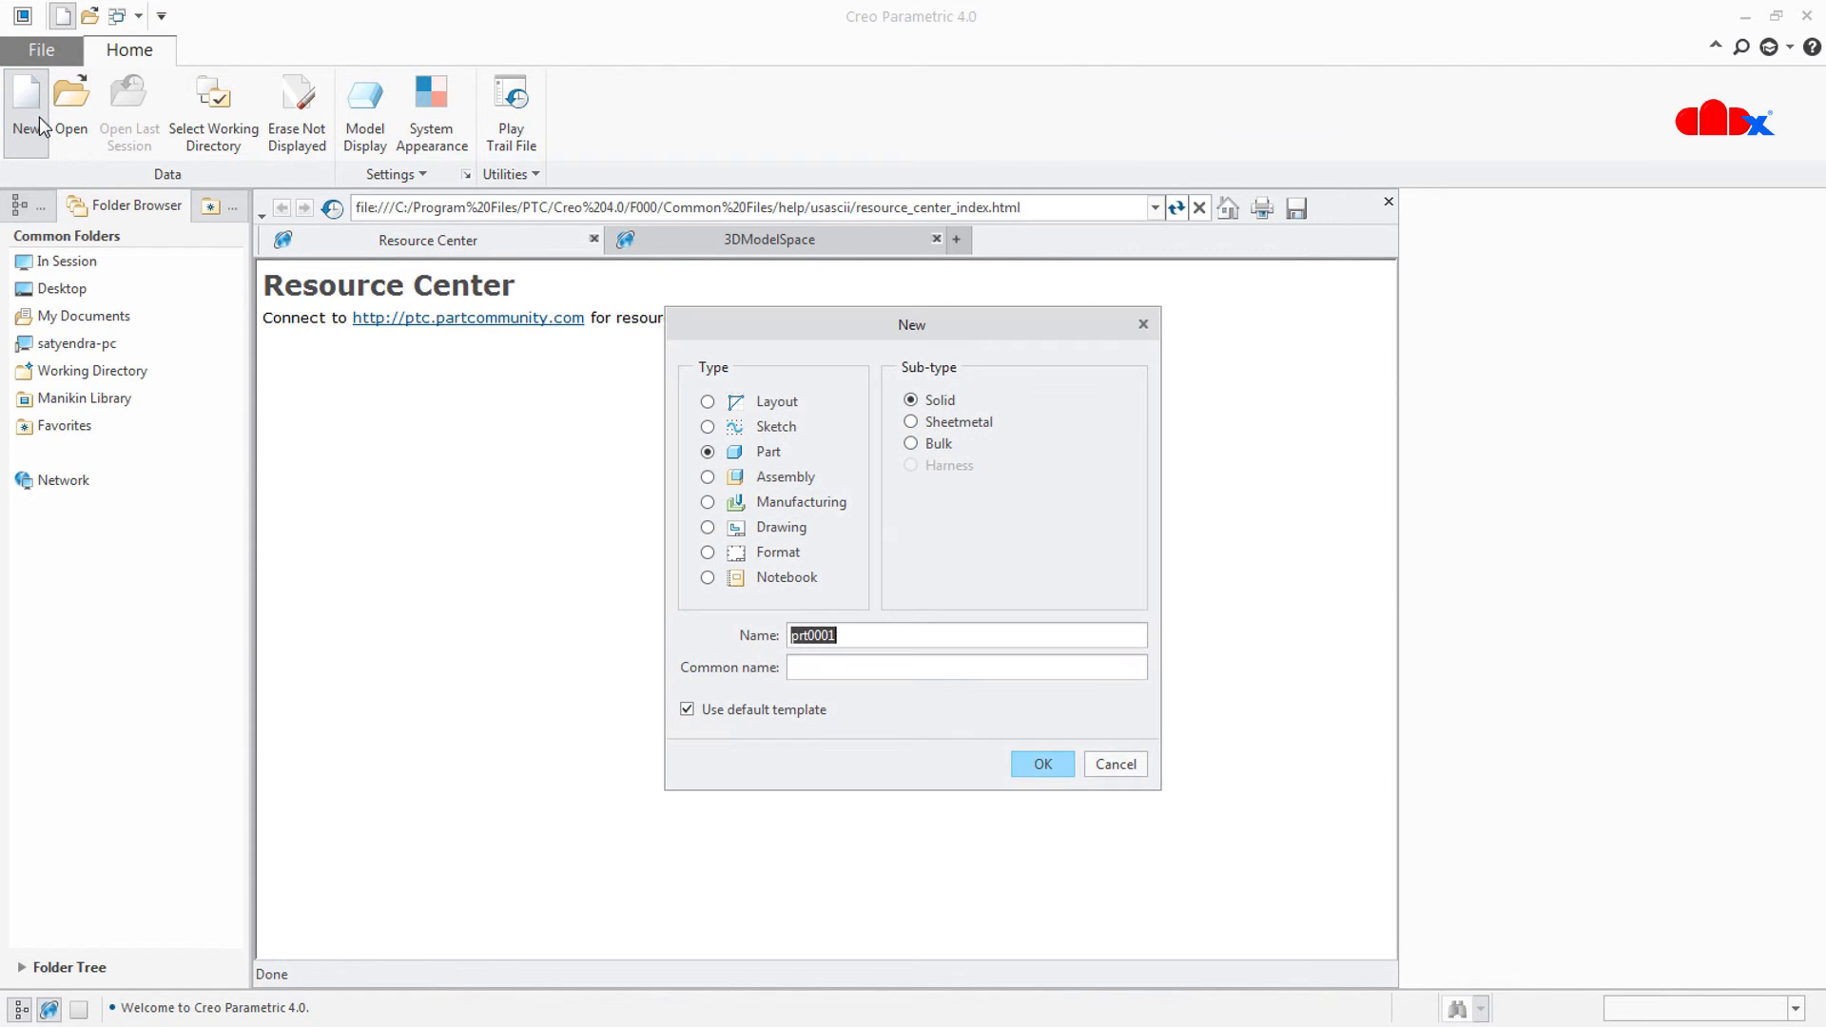
pyautogui.click(751, 711)
pyautogui.click(1043, 765)
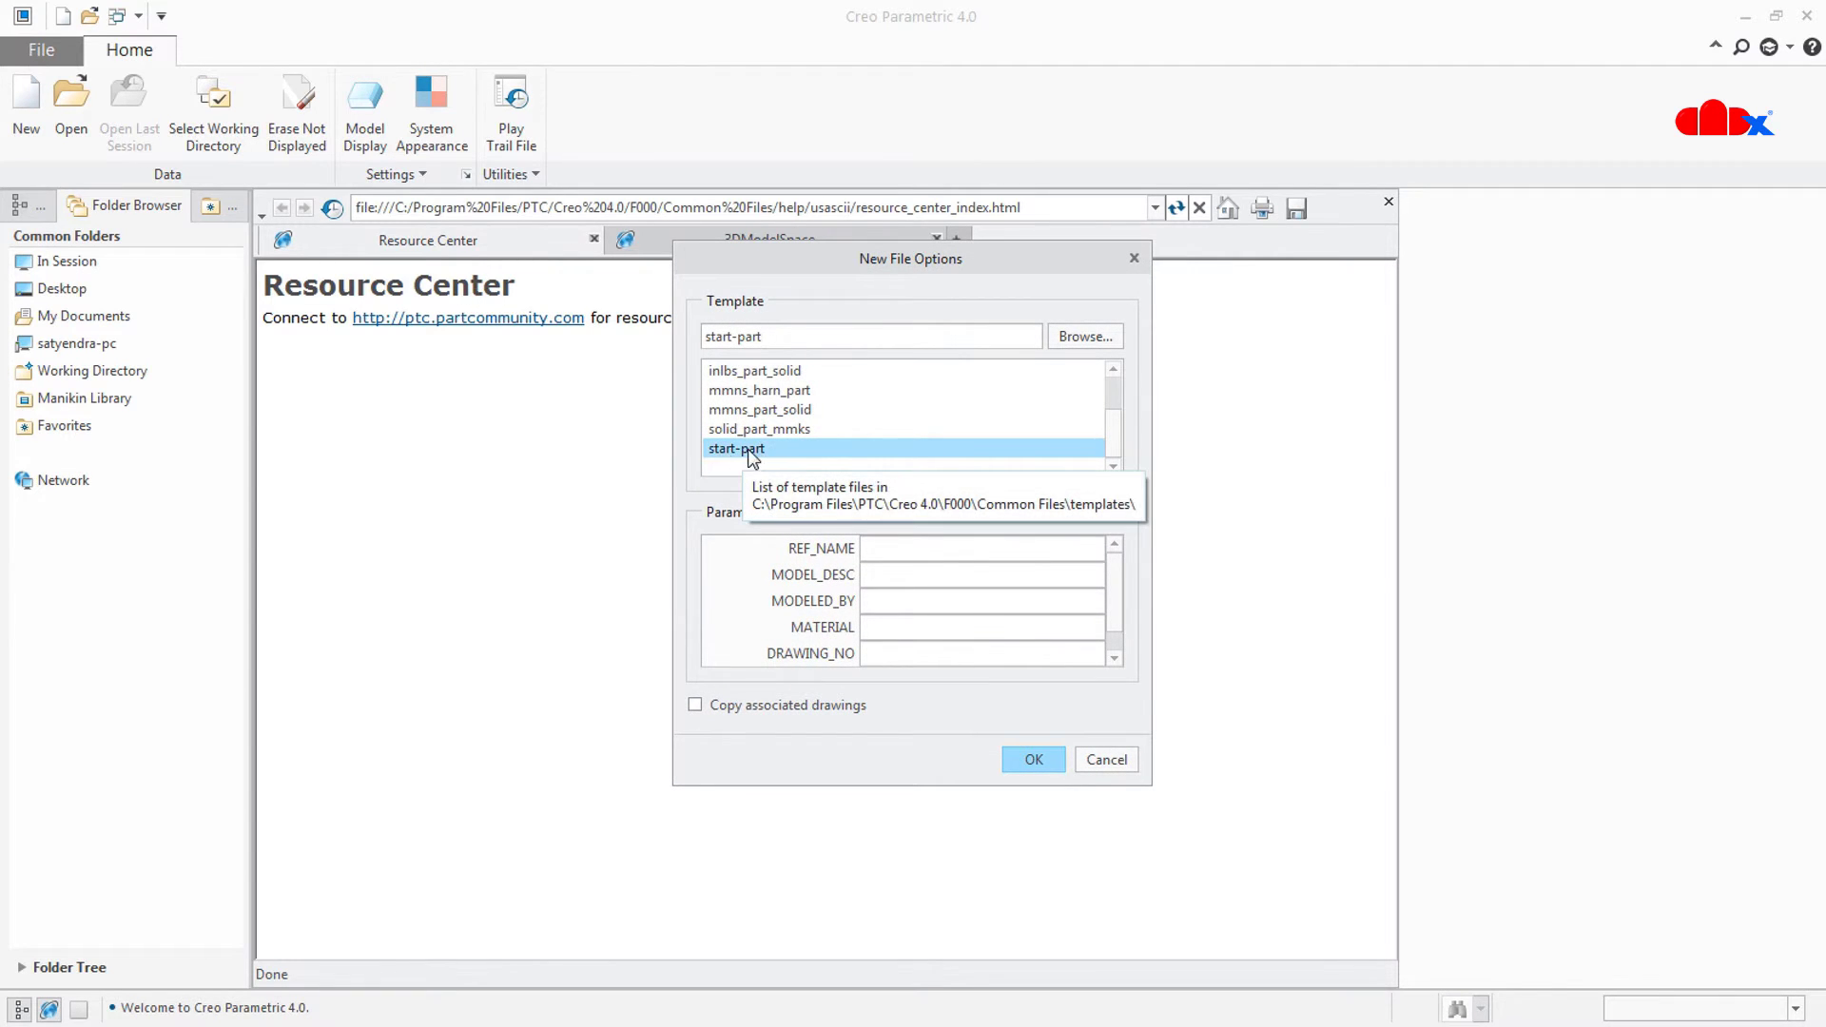
pyautogui.click(1111, 761)
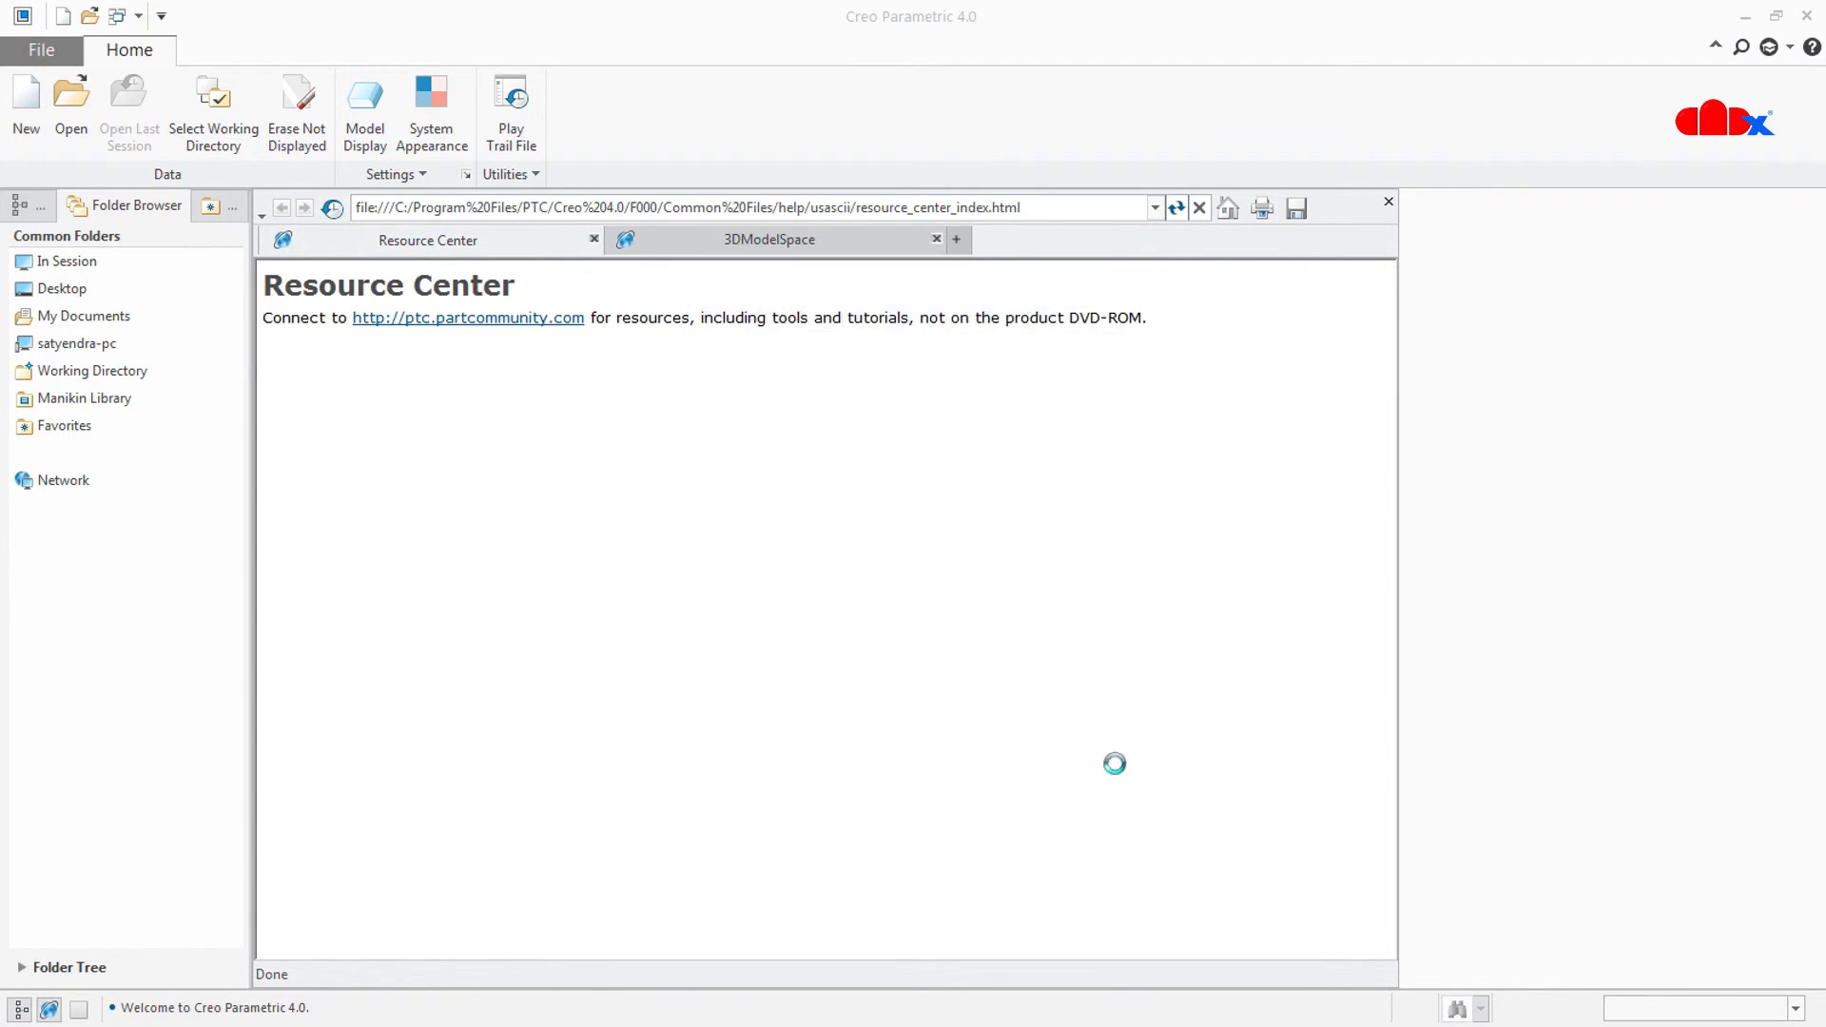
# Step: Create a new solid part using the default template
pyautogui.click(25, 112)
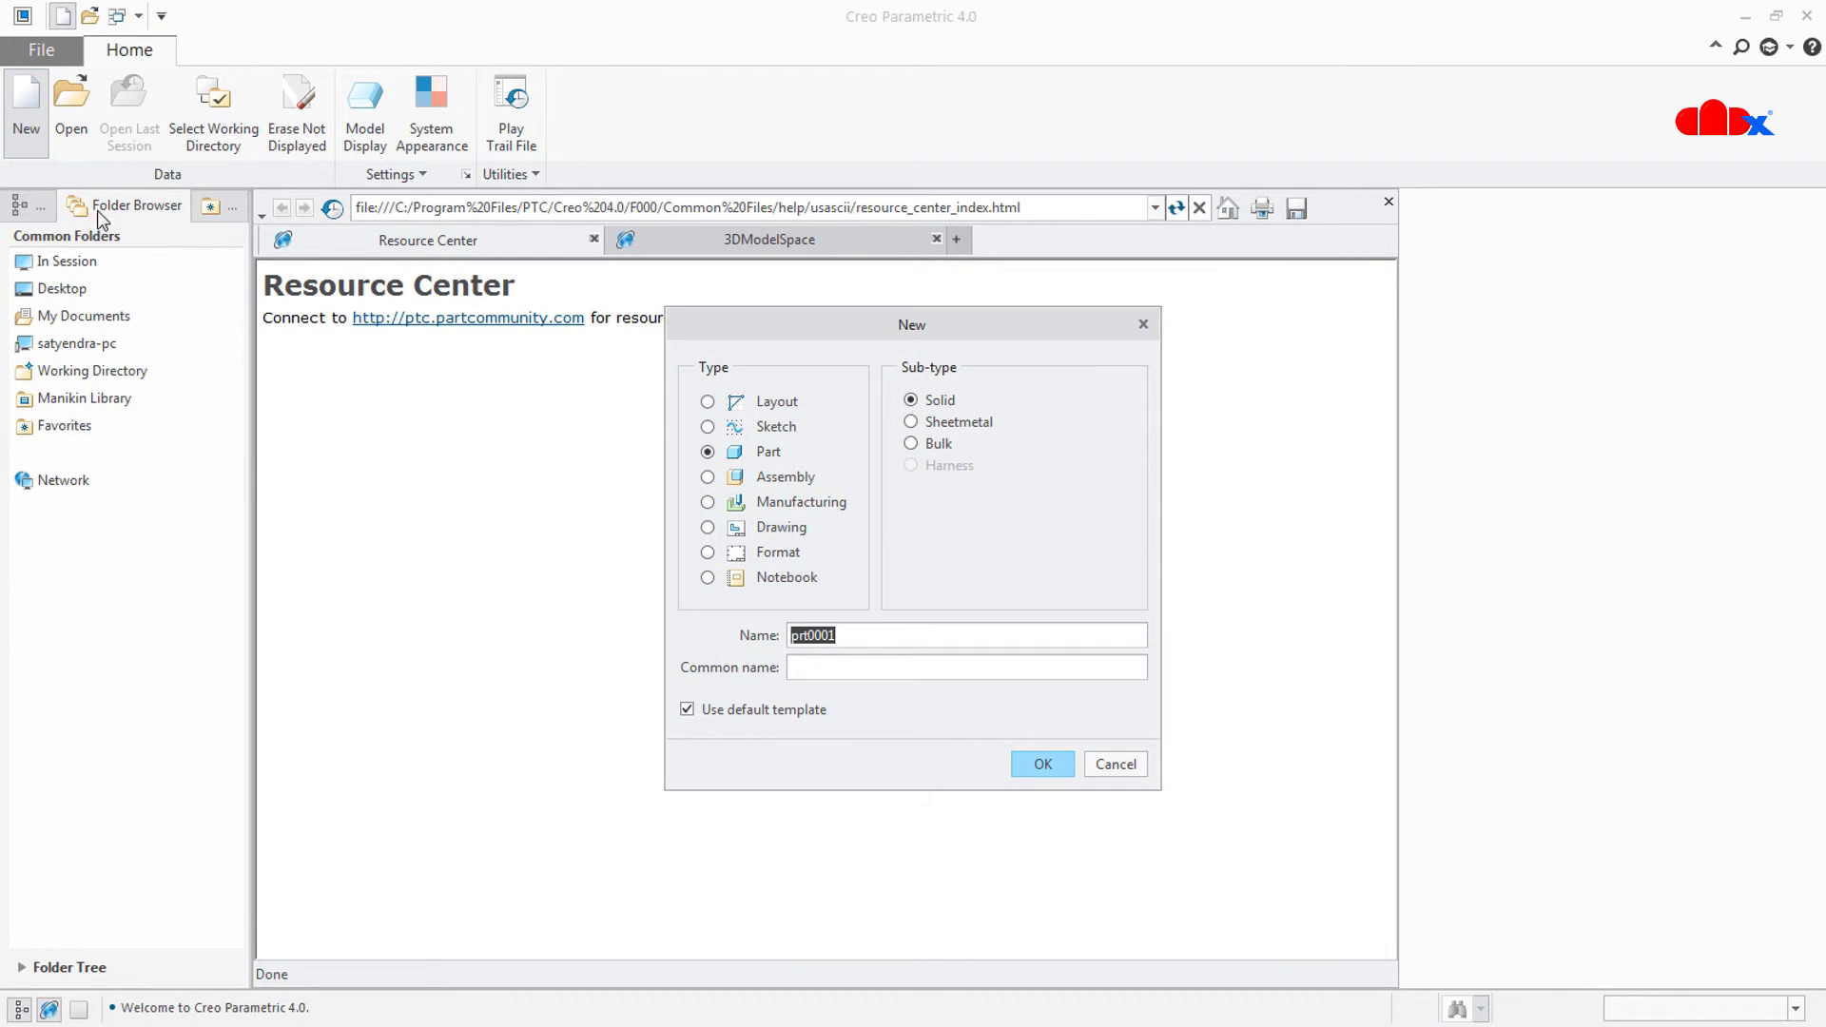
pyautogui.click(1043, 763)
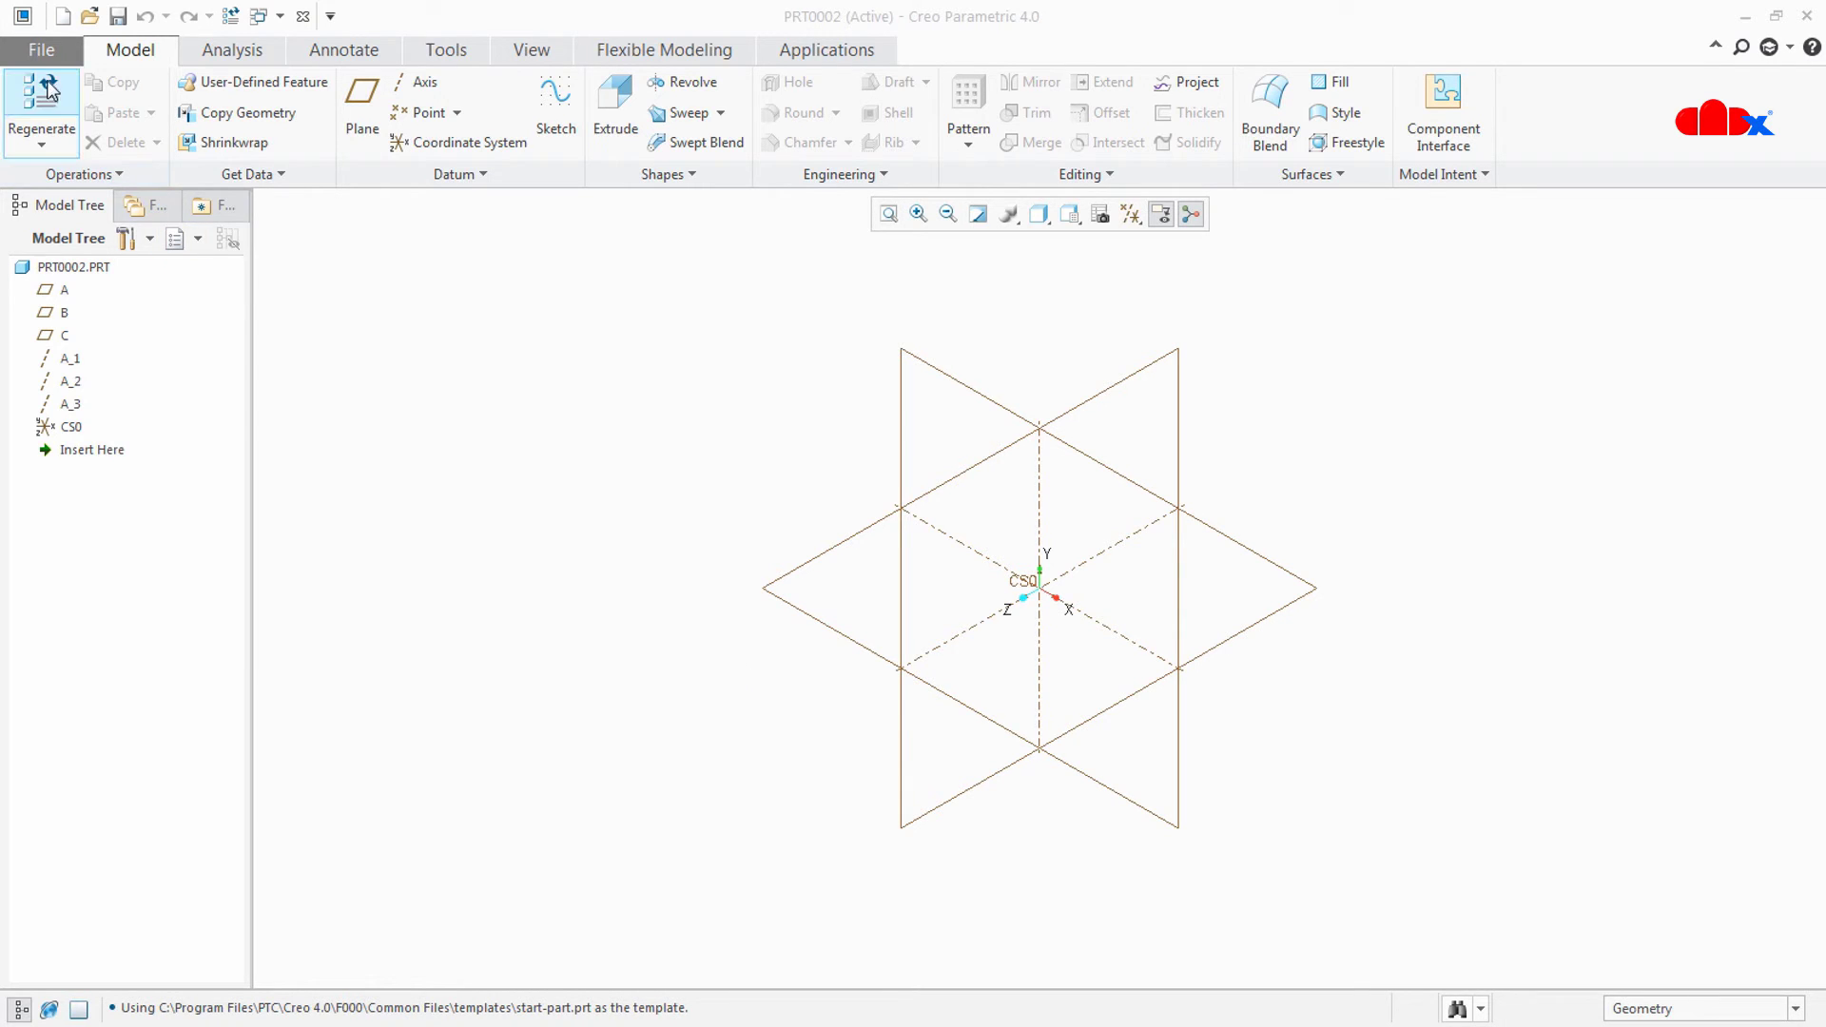
# Step: In the configuration options, find options matching "template" in an enlarged results list and select template_solidpart
pyautogui.click(41, 49)
pyautogui.click(60, 563)
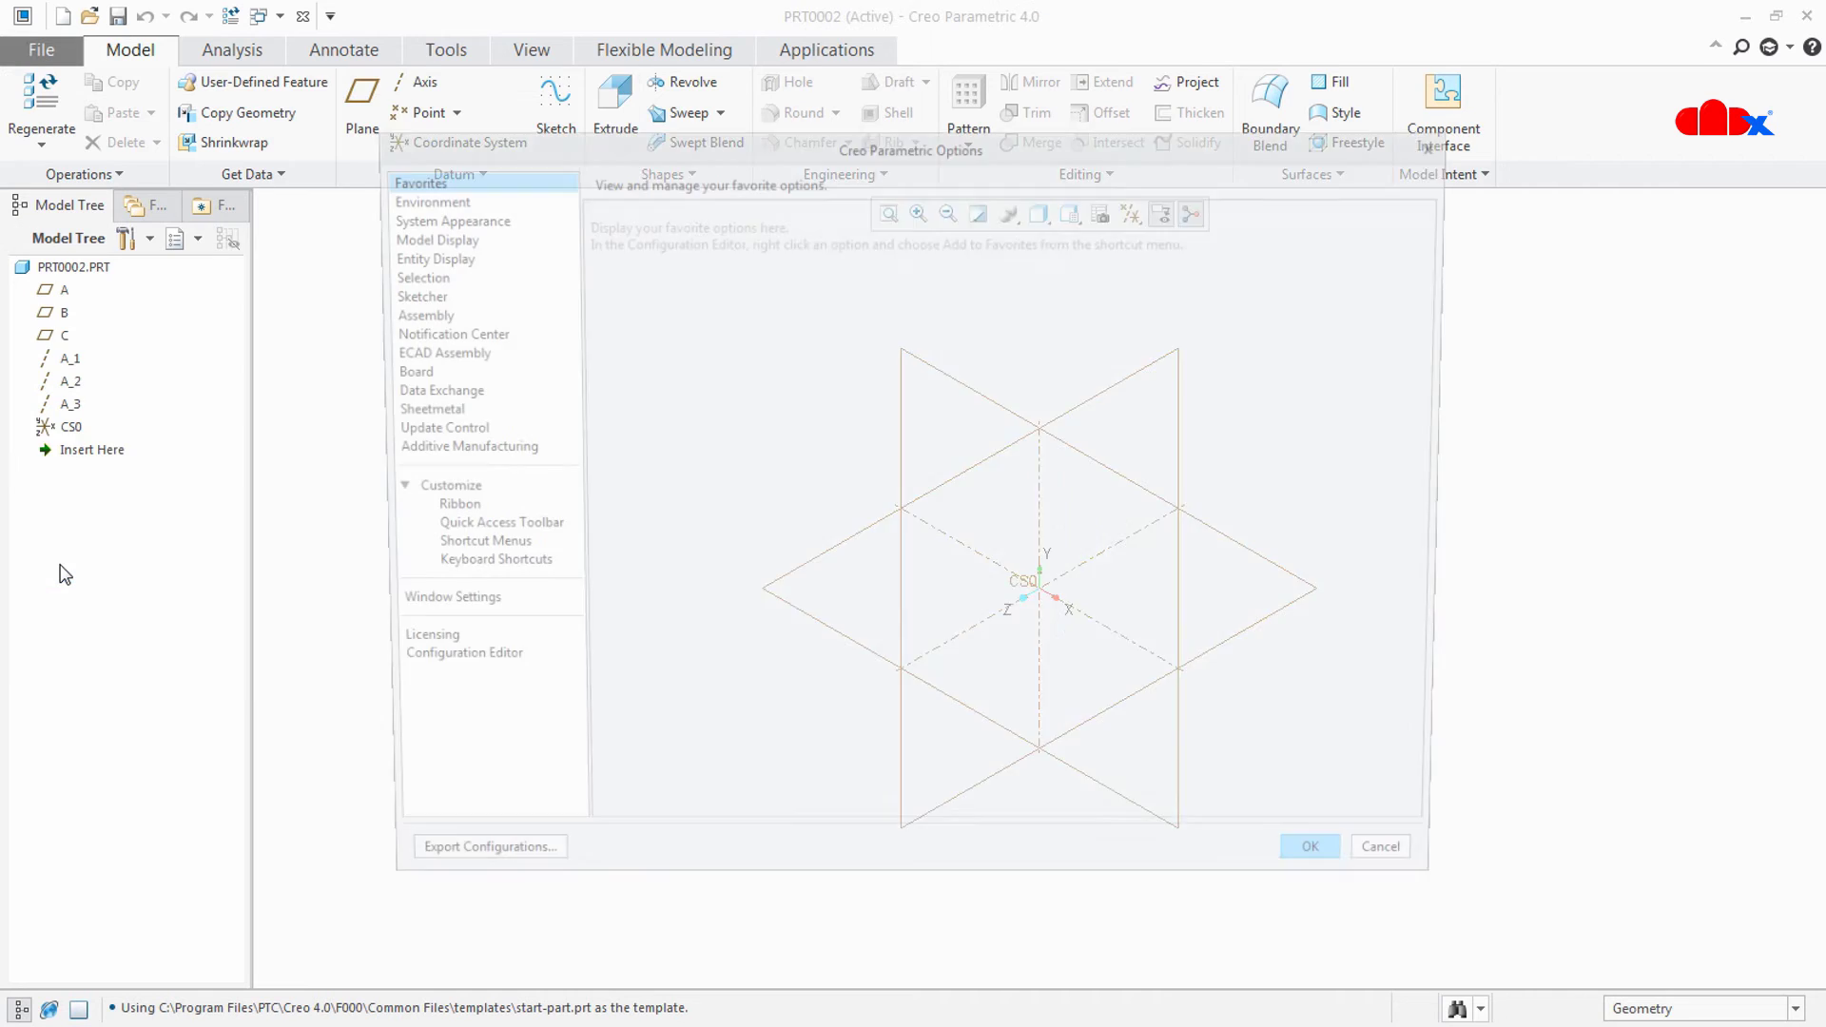
pyautogui.click(432, 669)
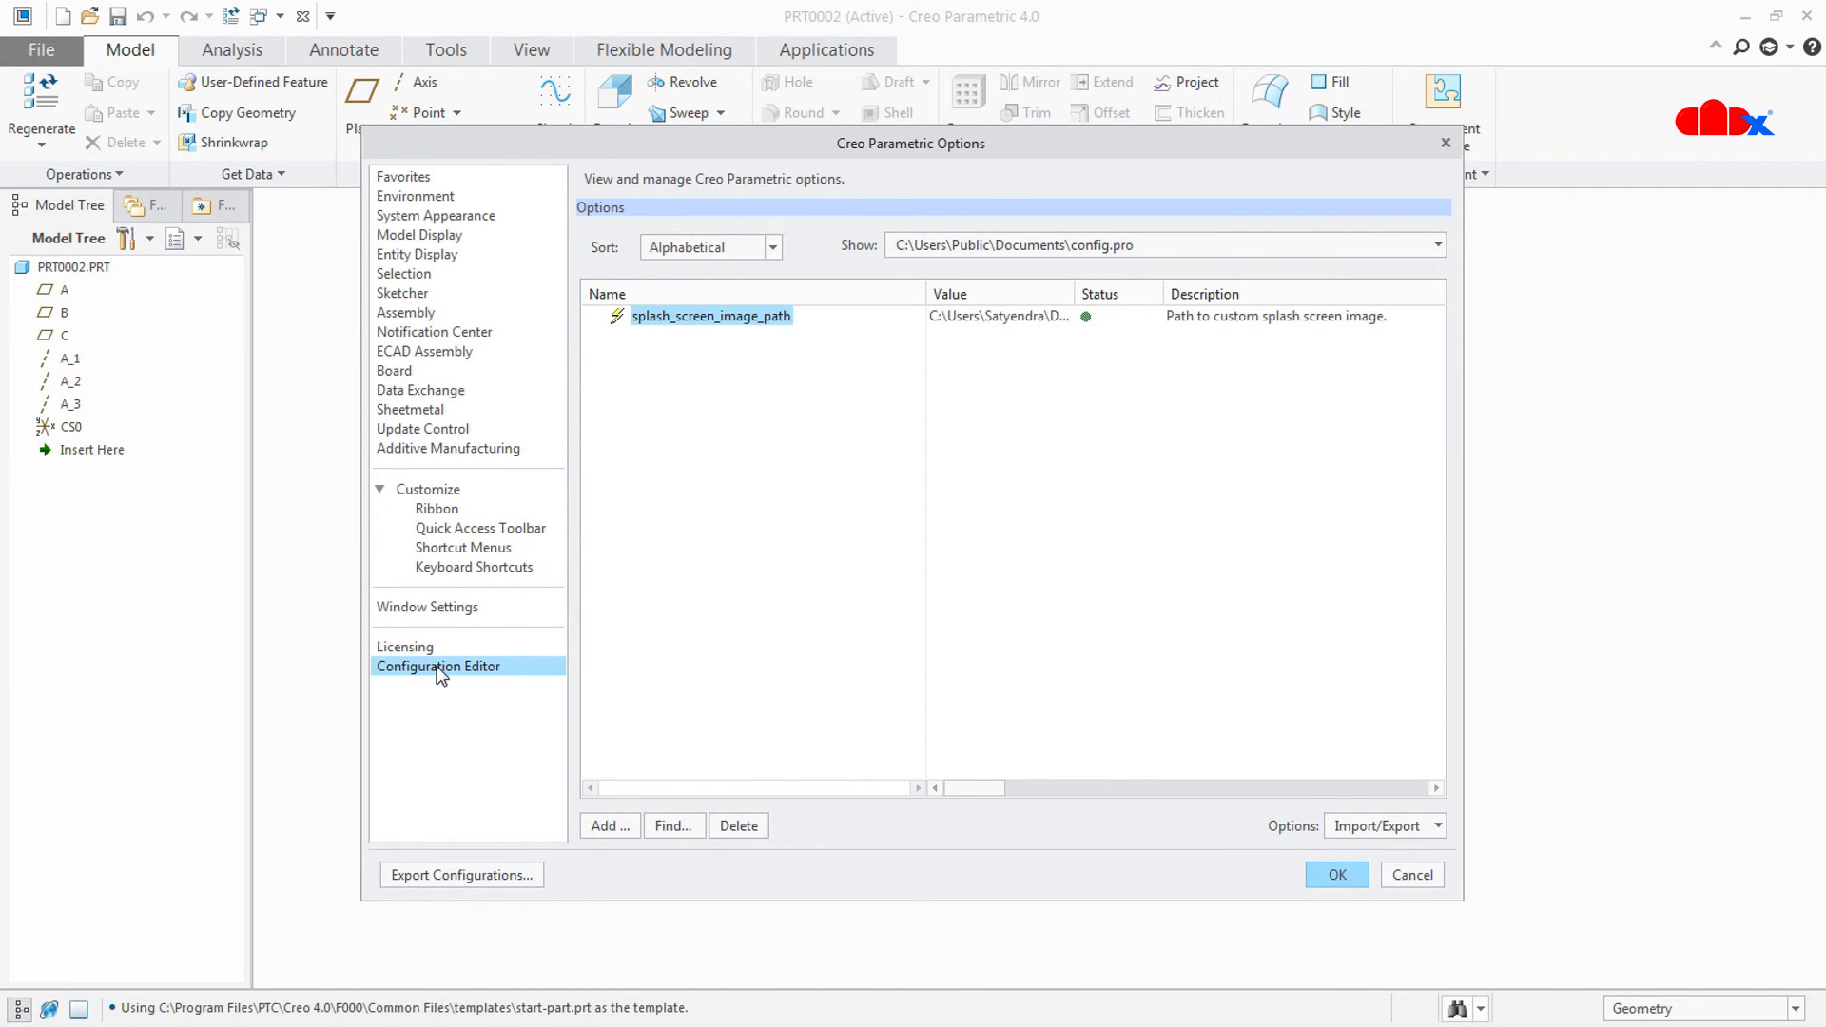
pyautogui.click(671, 827)
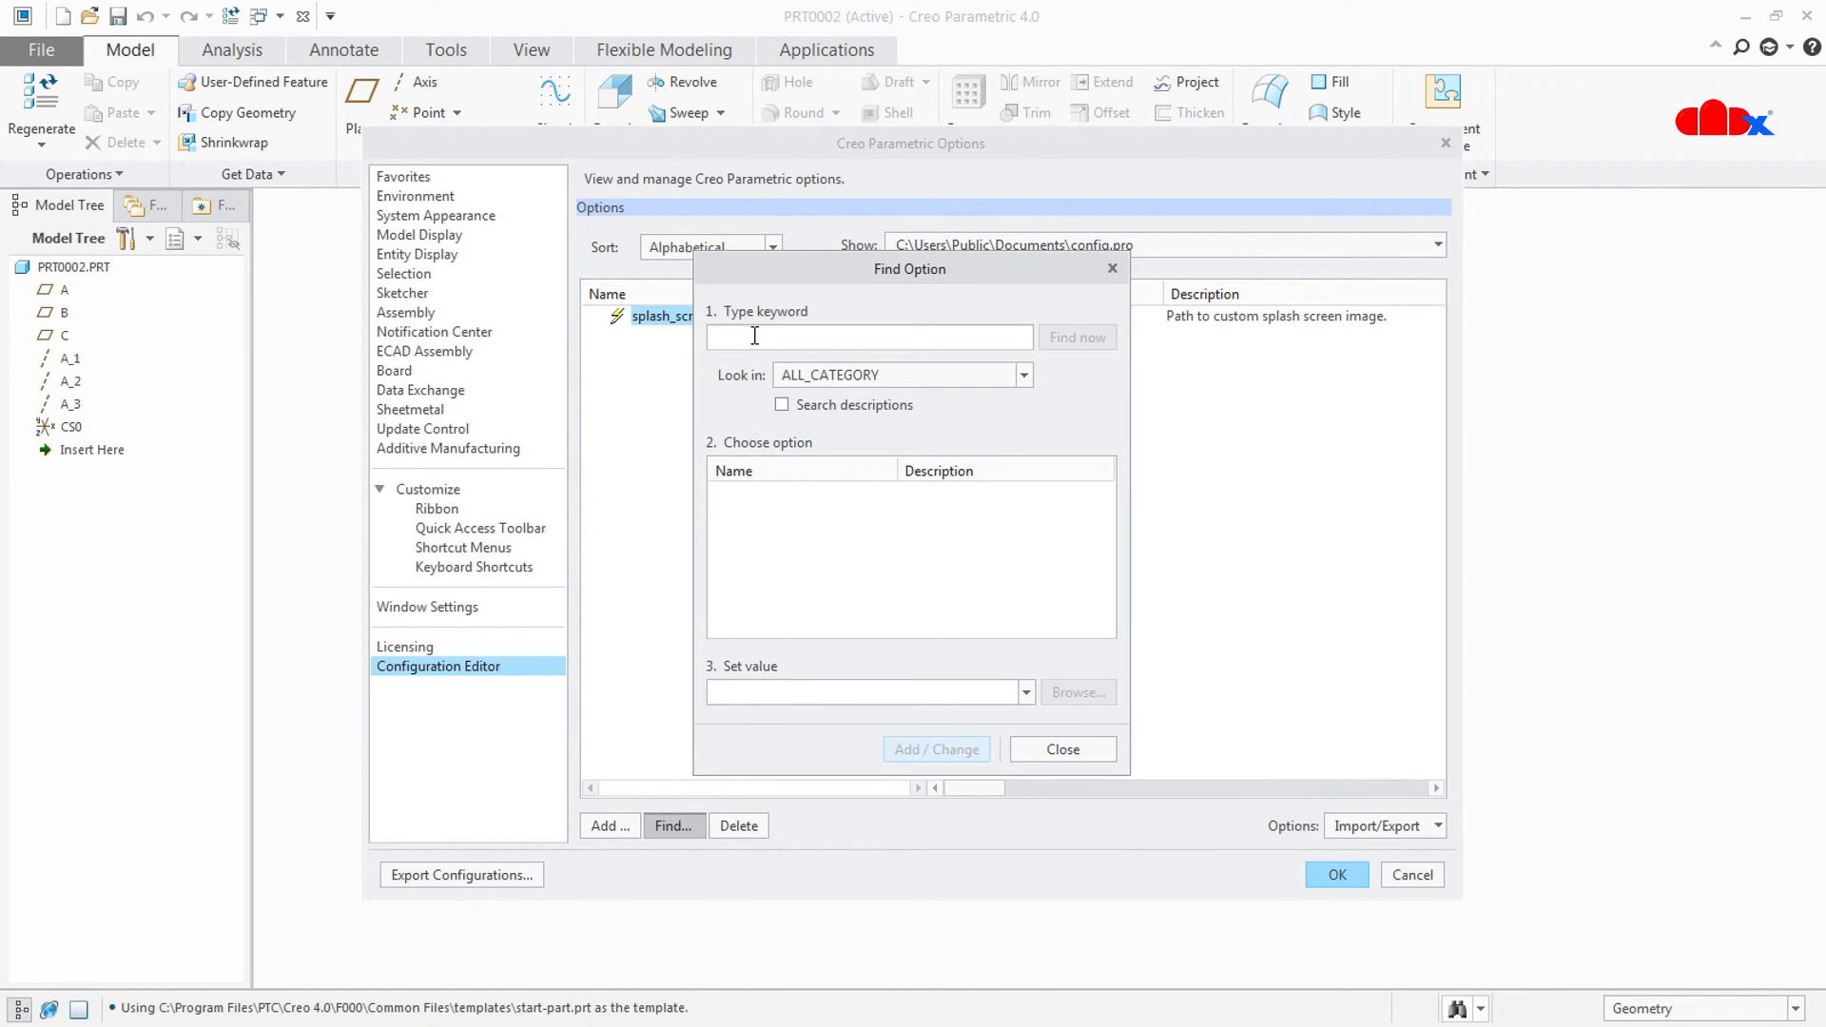
pyautogui.write('template')
pyautogui.click(1078, 338)
pyautogui.moveTo(868, 774); pyautogui.dragTo(852, 1024)
pyautogui.scroll(-4, 991, 725)
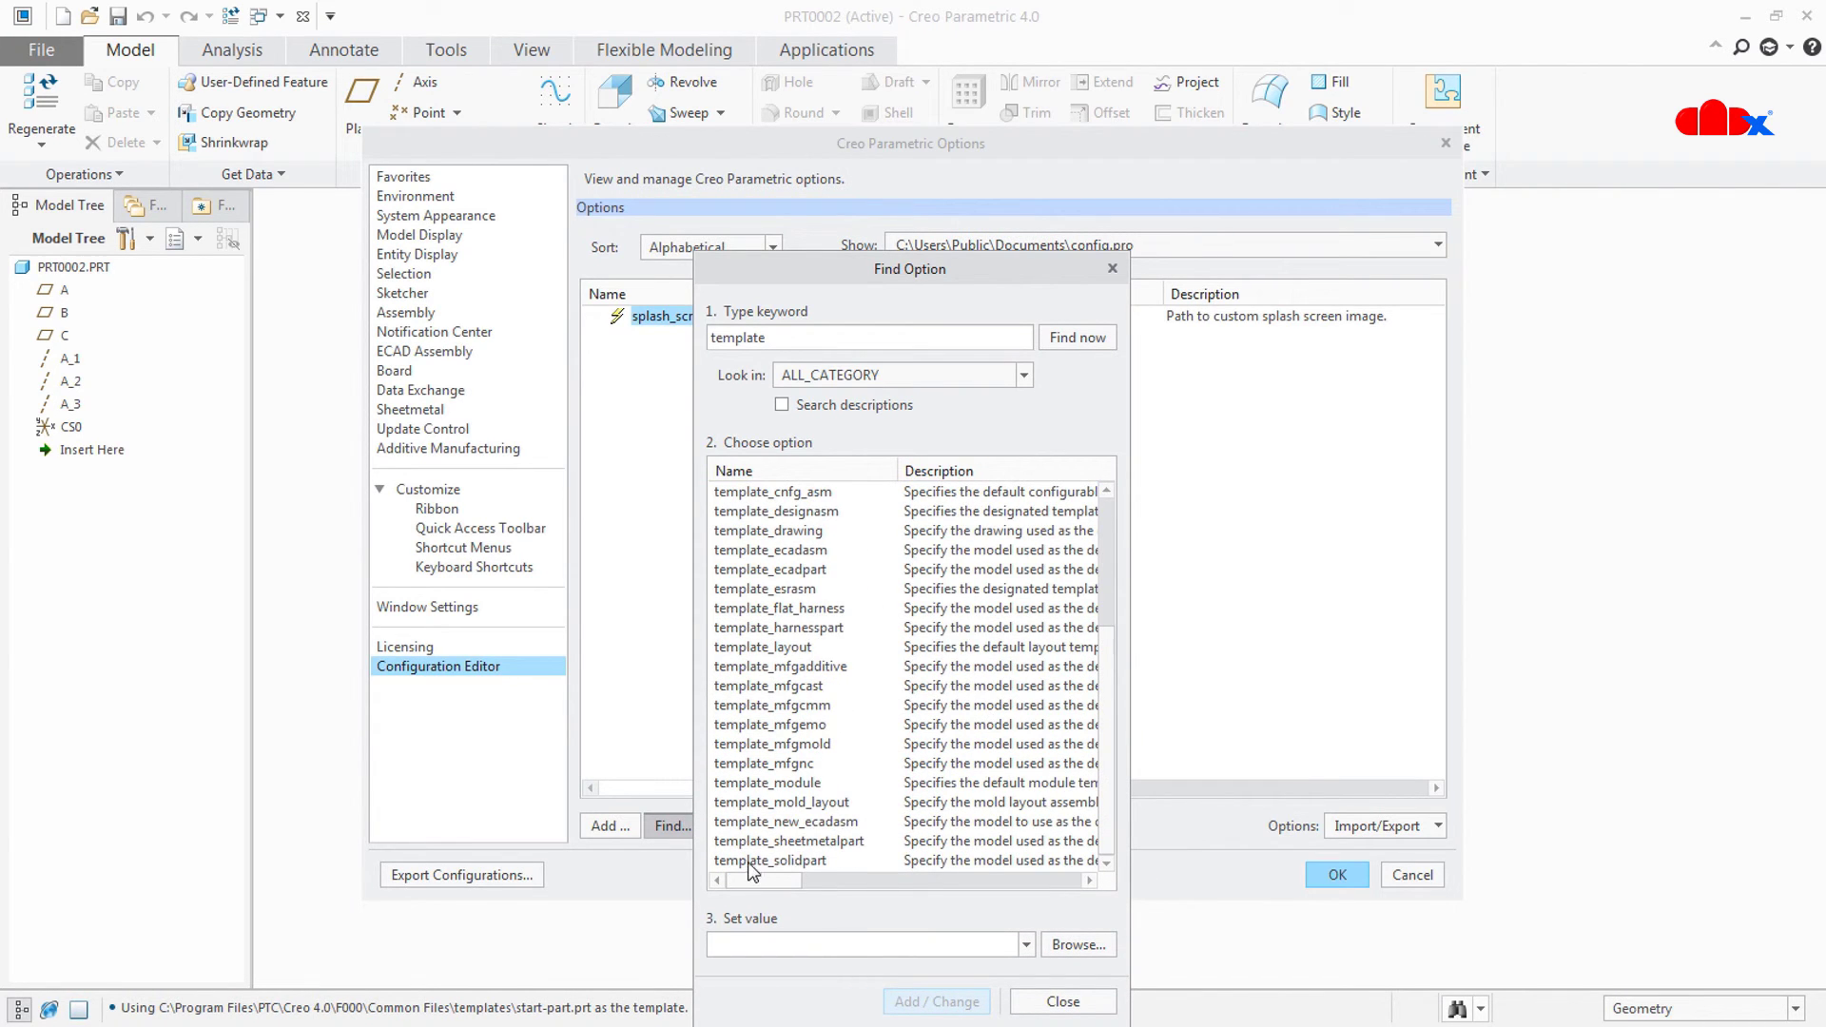
pyautogui.click(780, 860)
pyautogui.moveTo(998, 267); pyautogui.dragTo(1028, 139)
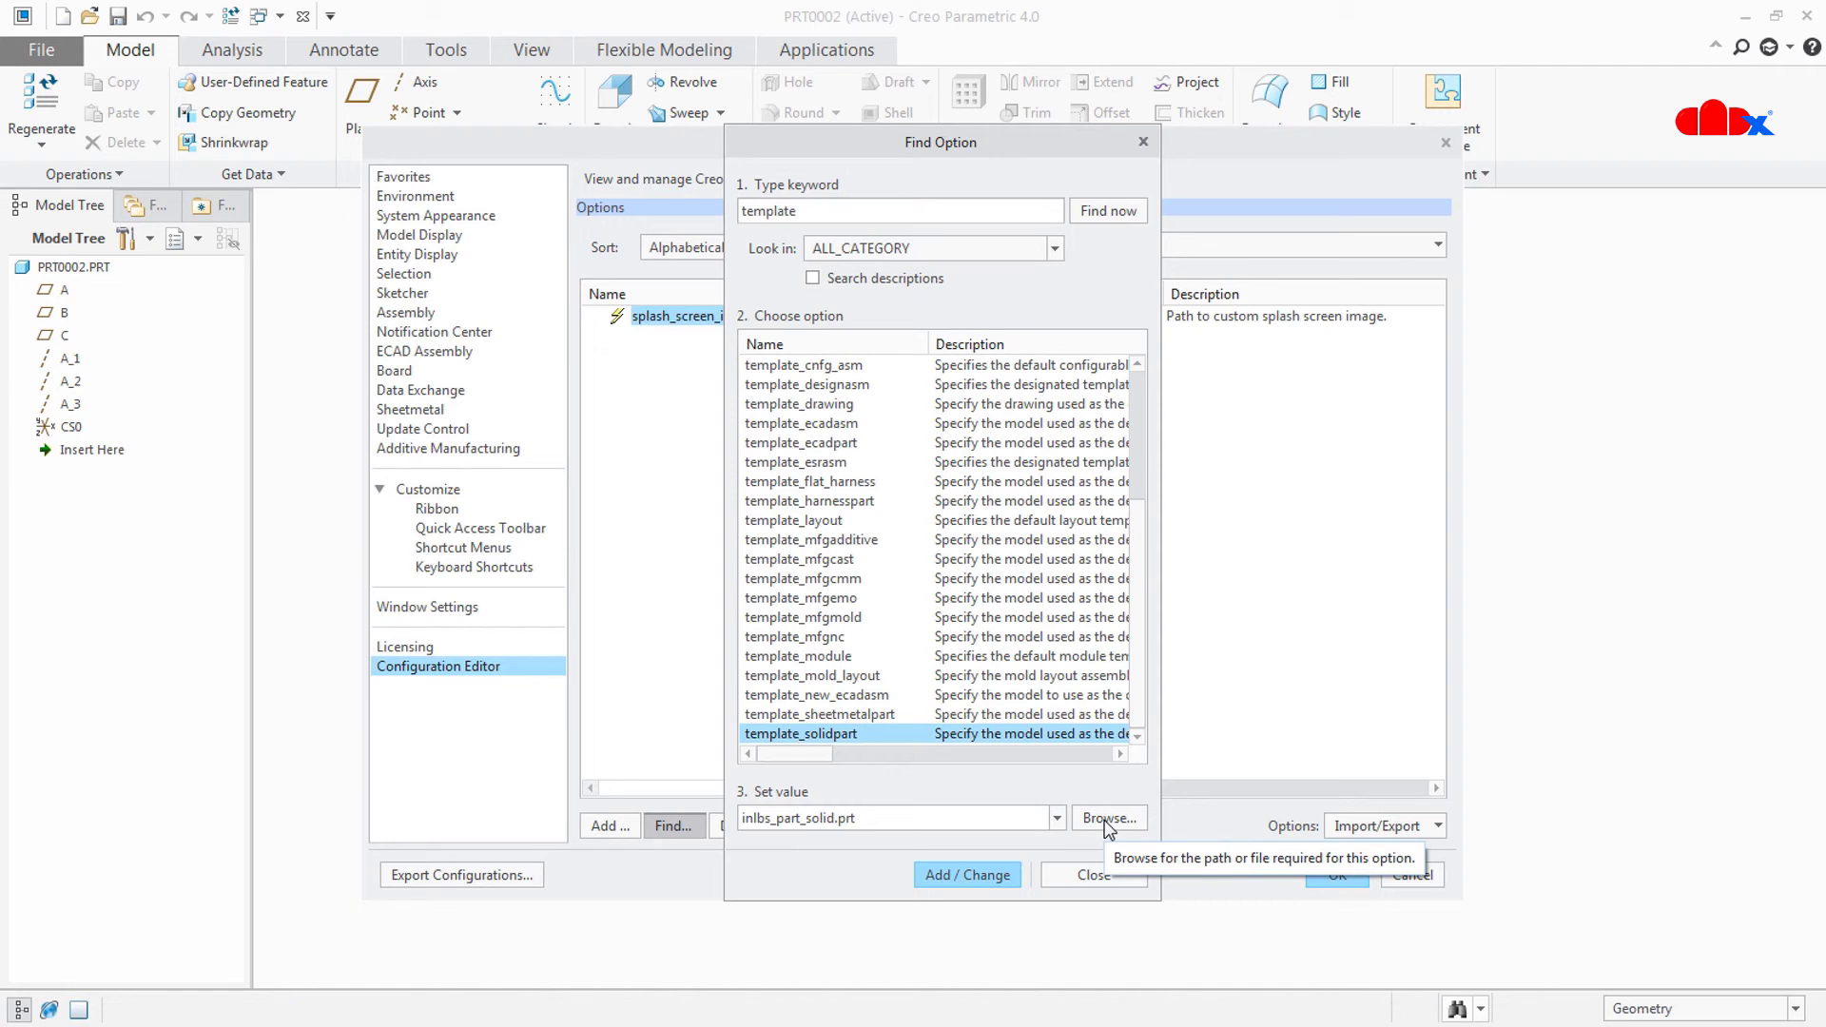
# Step: Try adding template_solidpart with the value inlbs_part_solid.prt, and discard the option changes
pyautogui.click(979, 871)
pyautogui.click(1090, 874)
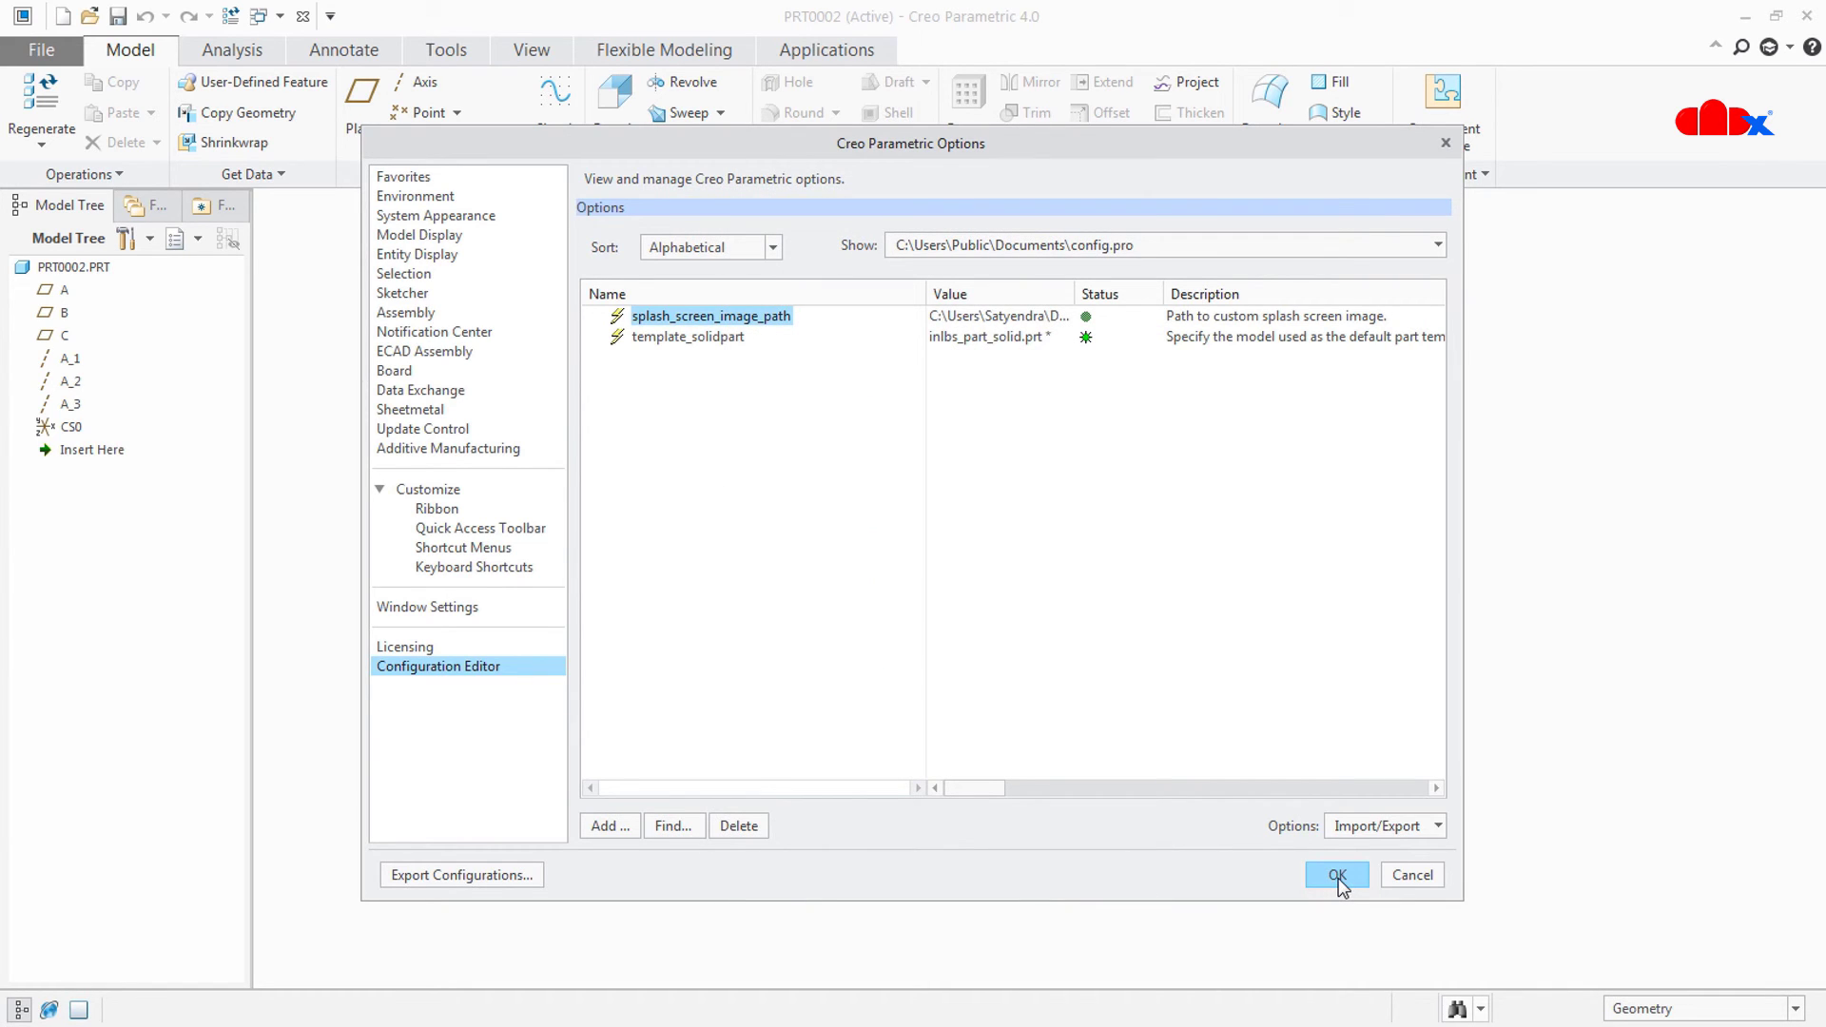
pyautogui.click(1399, 881)
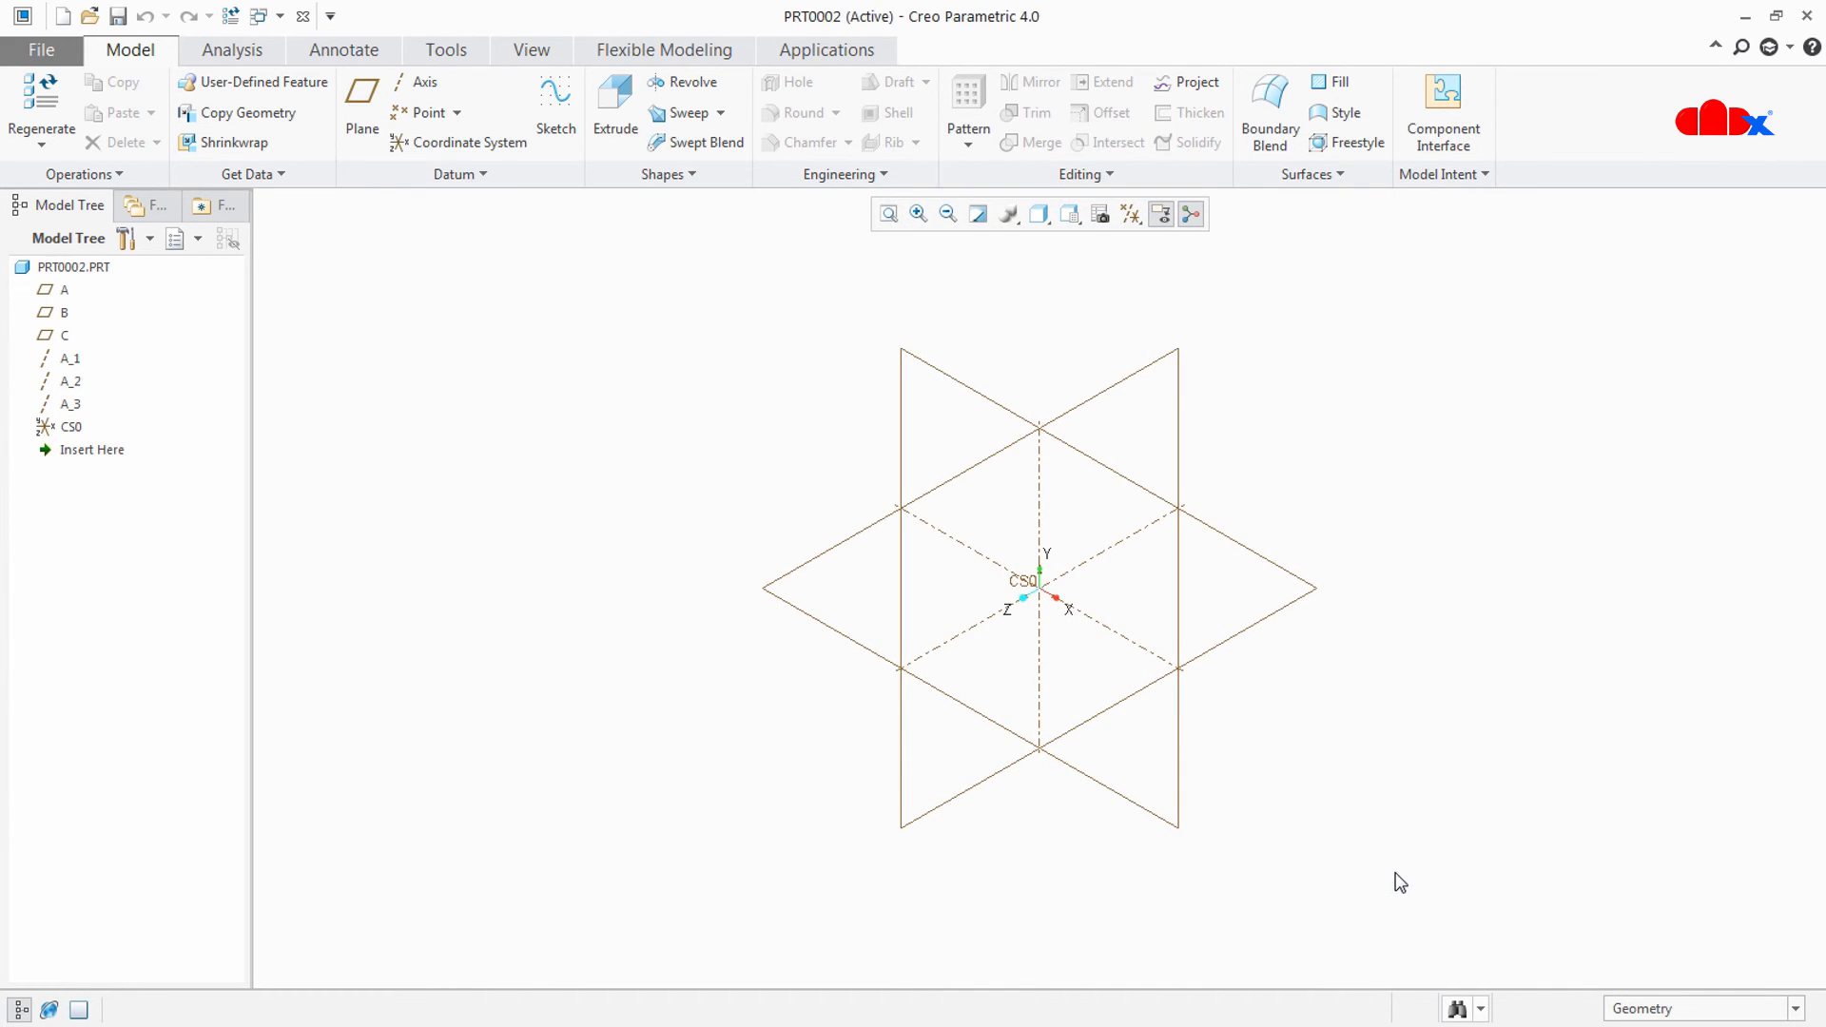